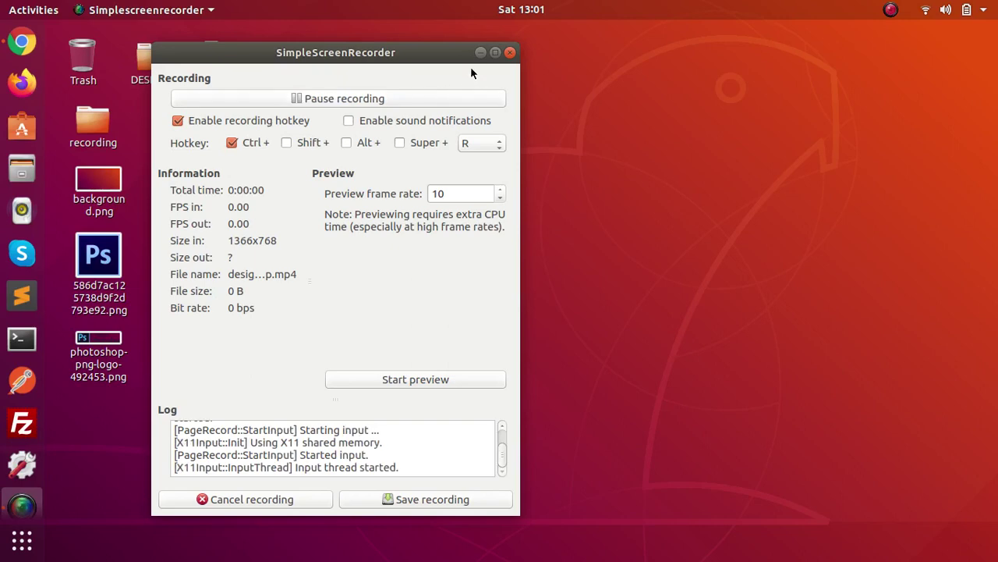
Launch Sublime Text and type the opening lines 'Today' and 'we are going to use online Photoshop'
{"action": "left_click", "coordinate": [480, 52]}
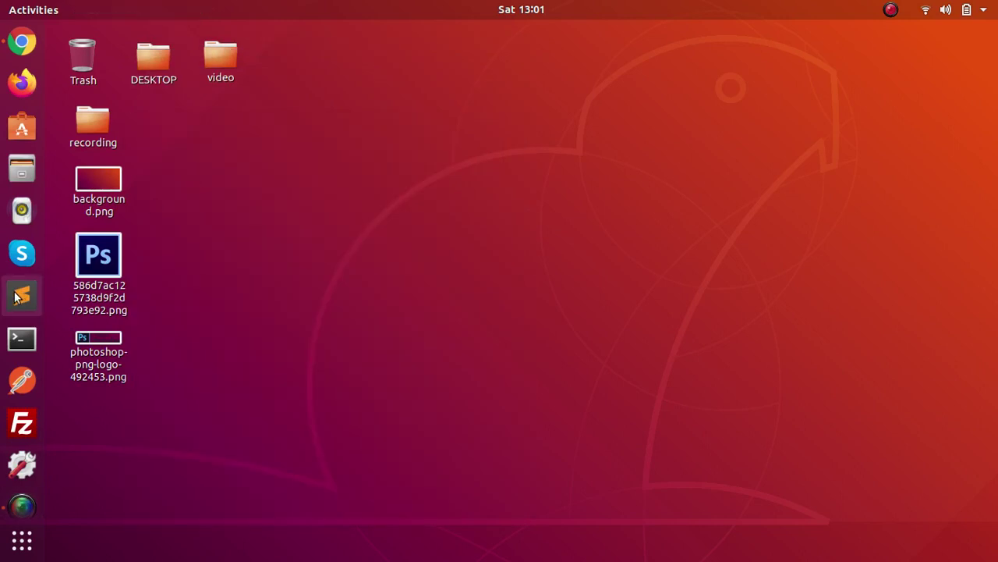
{"action": "left_click", "coordinate": [21, 295]}
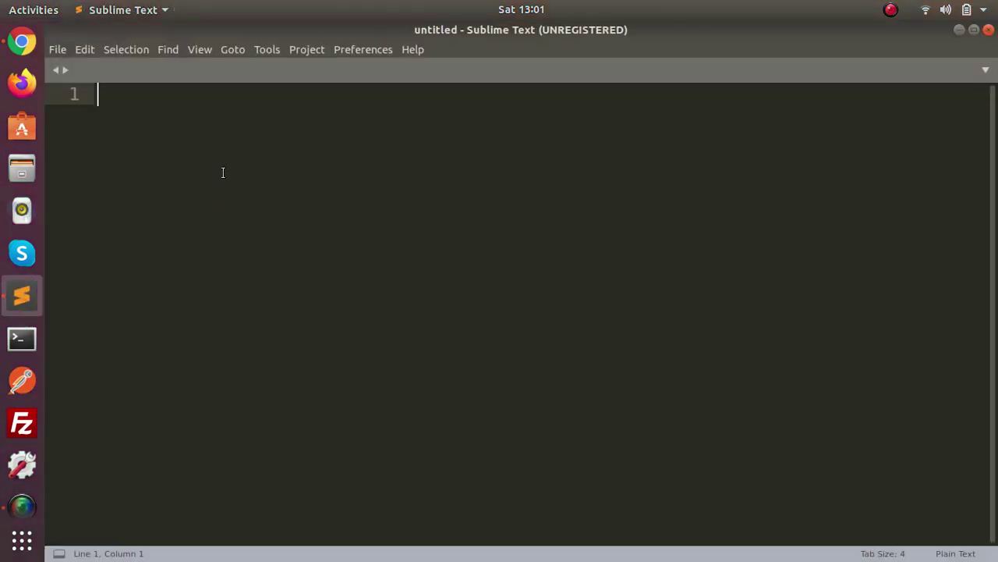
{"action": "key", "text": "Return"}
{"action": "key", "text": "Return"}
{"action": "type", "text": "Today"}
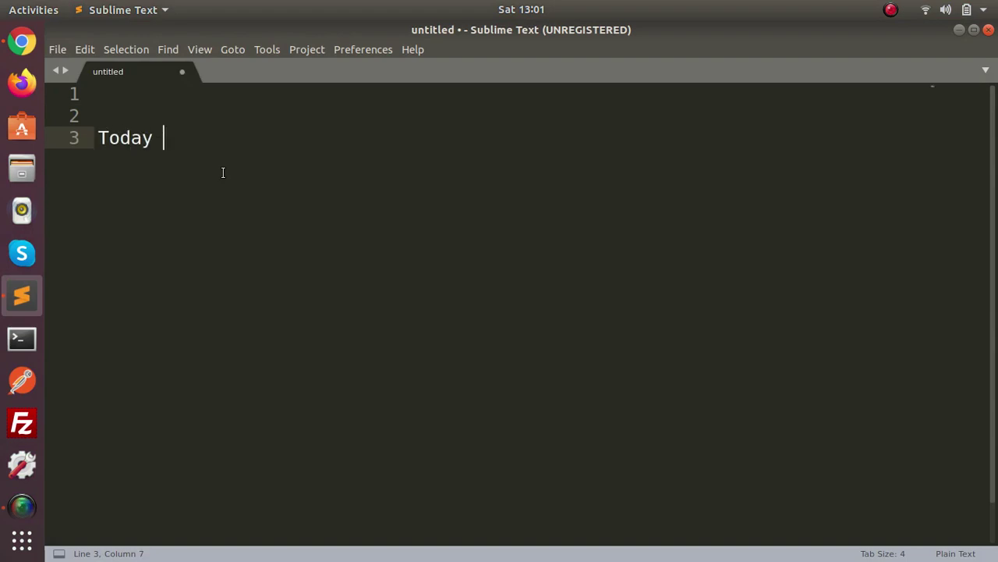
{"action": "key", "text": "Return"}
{"action": "type", "text": "we w"}
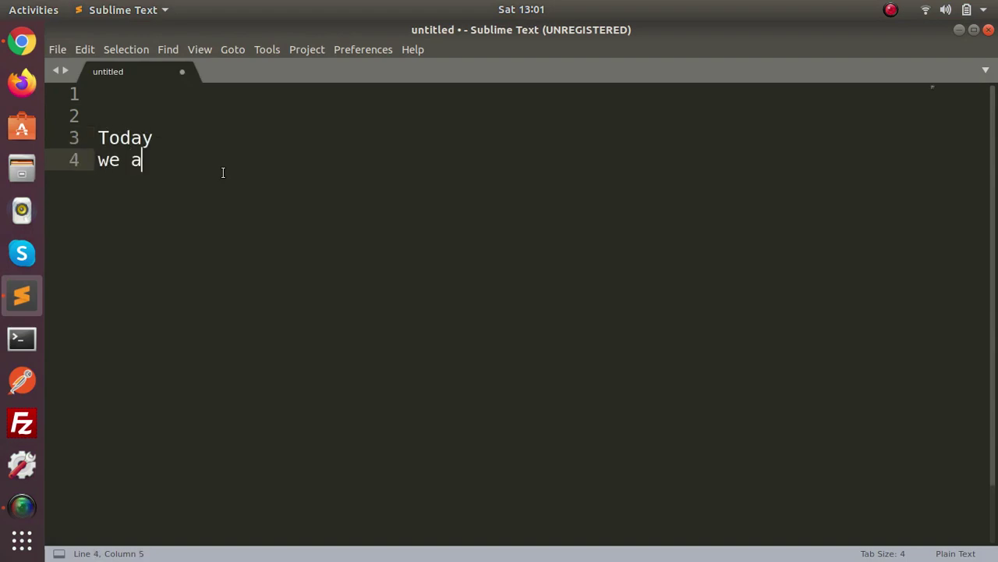
{"action": "type", "text": "re going to use "}
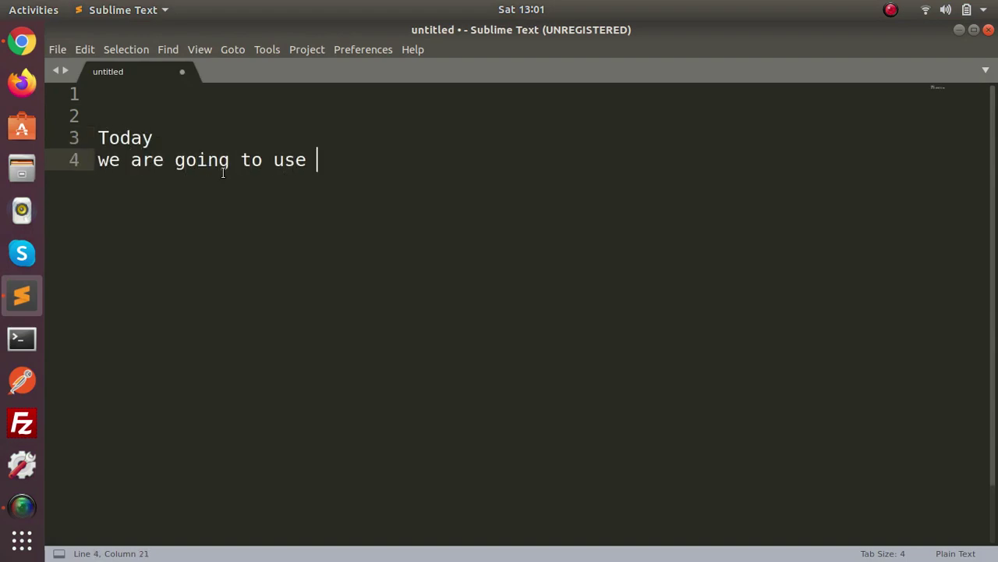
{"action": "type", "text": "onlin"}
{"action": "type", "text": "e Photoshop"}
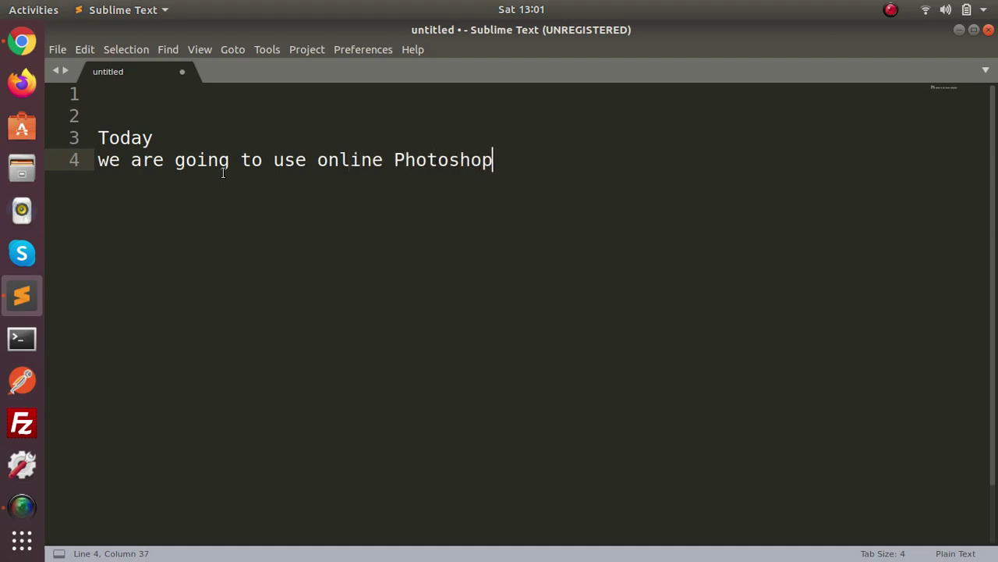
Add the line 'to design a custom YouTube Thumbnail for Youtube videos'
{"action": "key", "text": "Return"}
{"action": "key", "text": "Return"}
{"action": "type", "text": "to design "}
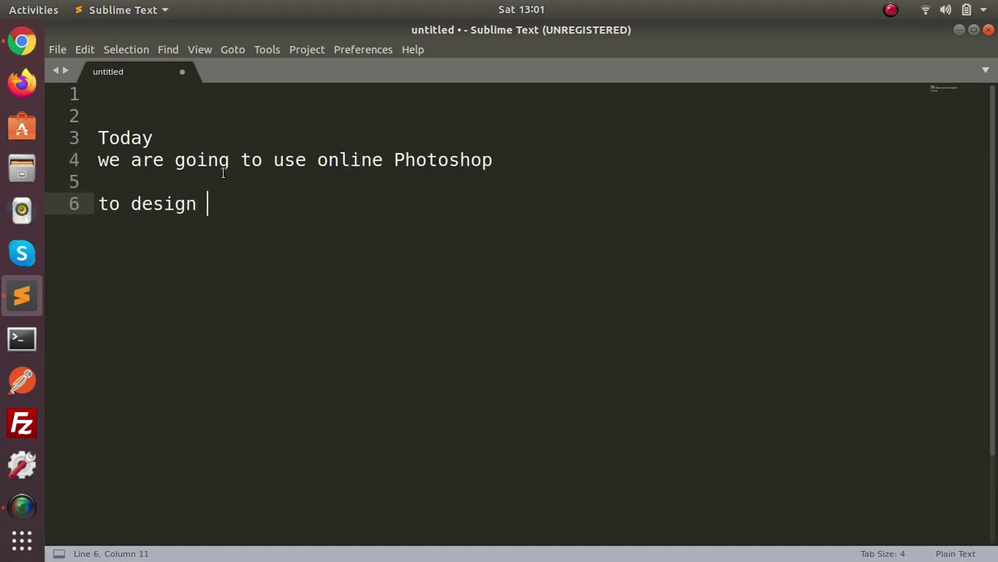
{"action": "type", "text": "a custom youtu"}
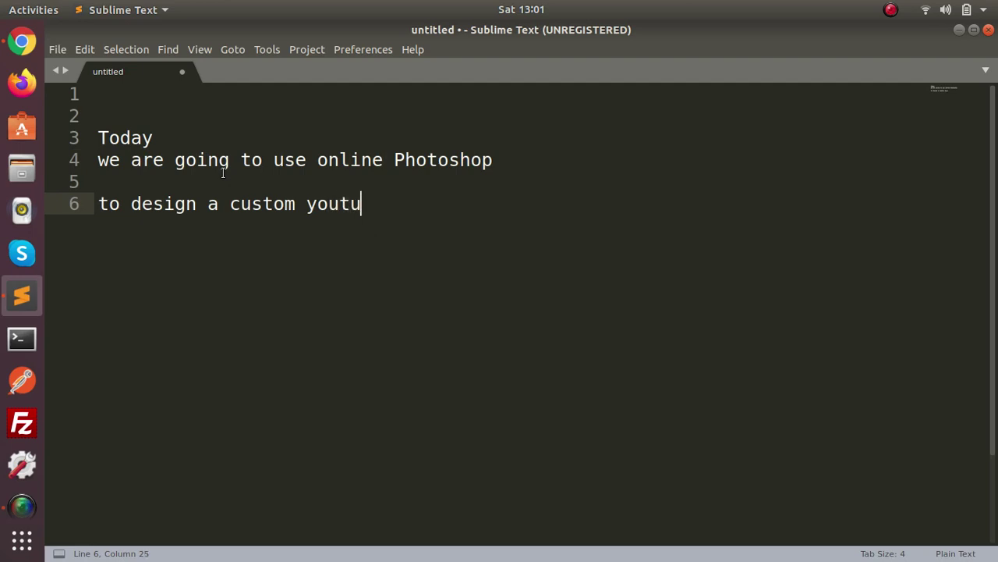
{"action": "key", "text": "BackSpace"}
{"action": "key", "text": "BackSpace"}
{"action": "key", "text": "BackSpace"}
{"action": "key", "text": "BackSpace"}
{"action": "key", "text": "BackSpace"}
{"action": "type", "text": "YouTu"}
{"action": "type", "text": "be Thumbnai"}
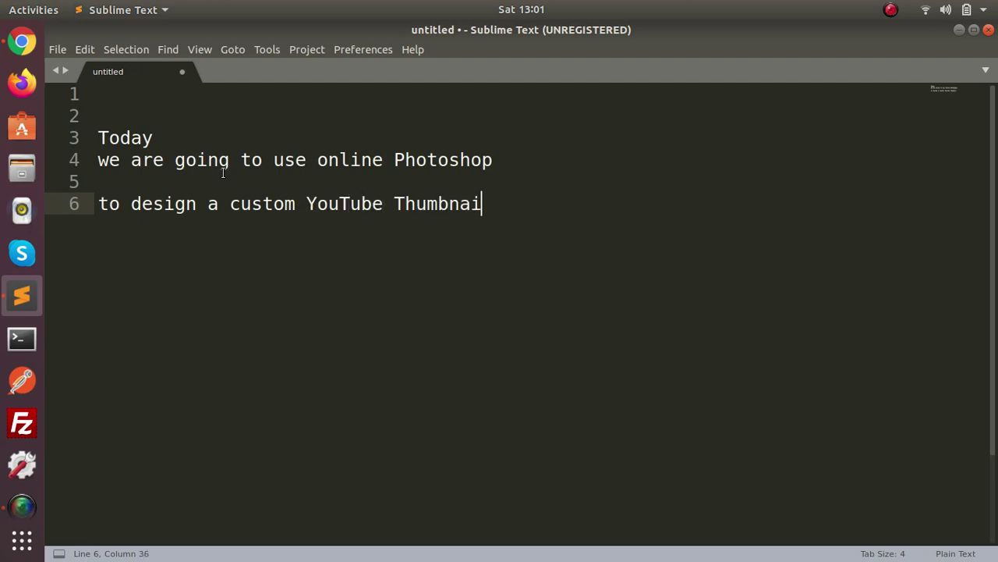
{"action": "type", "text": "l for "}
{"action": "type", "text": "Youtube v"}
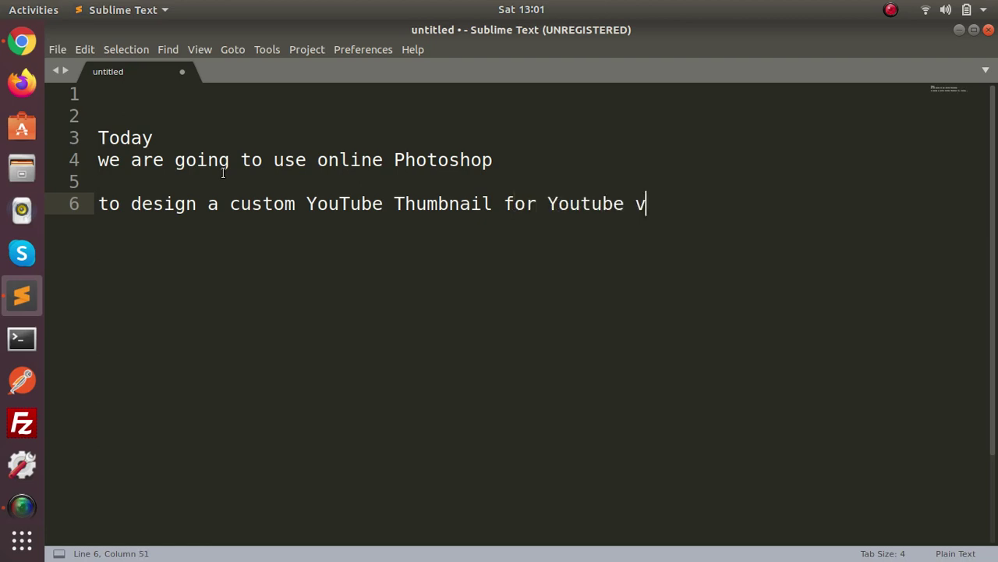
{"action": "type", "text": "ideos"}
{"action": "key", "text": "Return"}
{"action": "key", "text": "Return"}
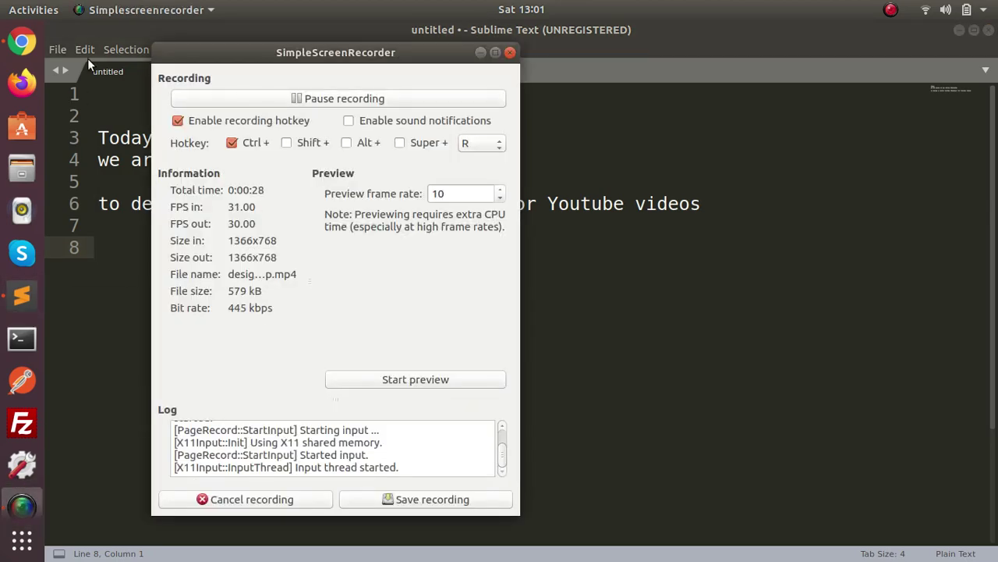
Open photopea.com in Google Chrome
{"action": "left_click", "coordinate": [22, 43]}
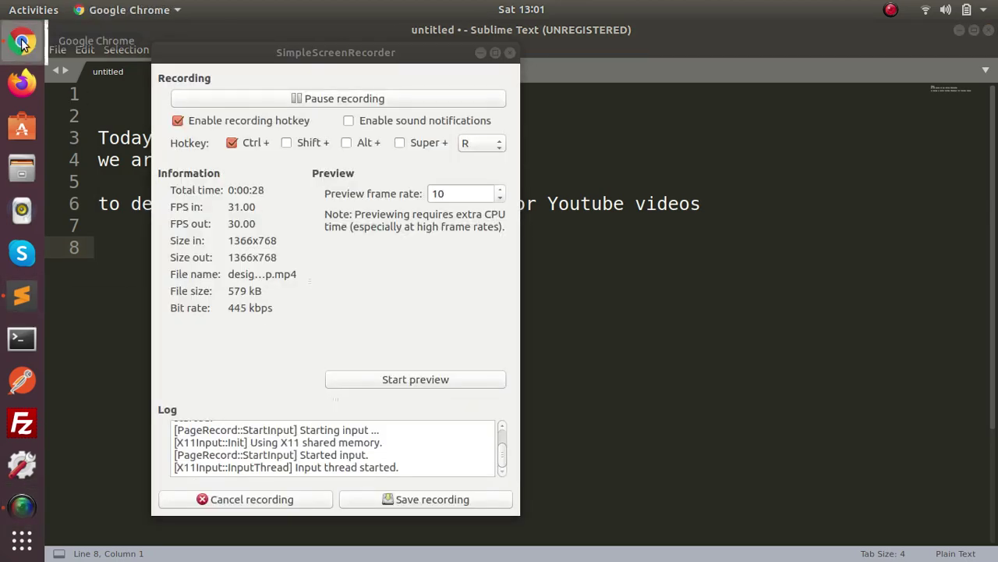
{"action": "type", "text": "photopea.com"}
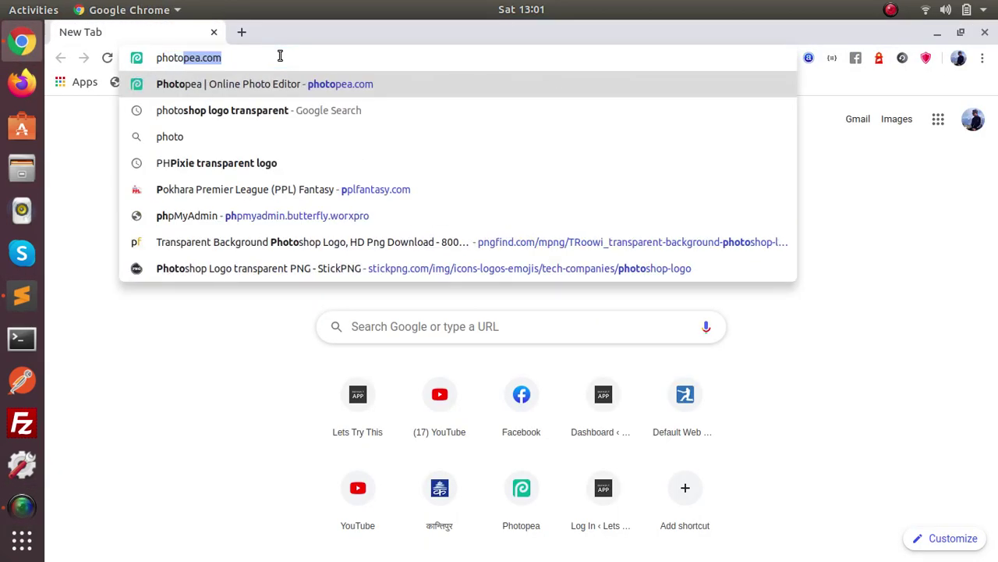
{"action": "key", "text": "Return"}
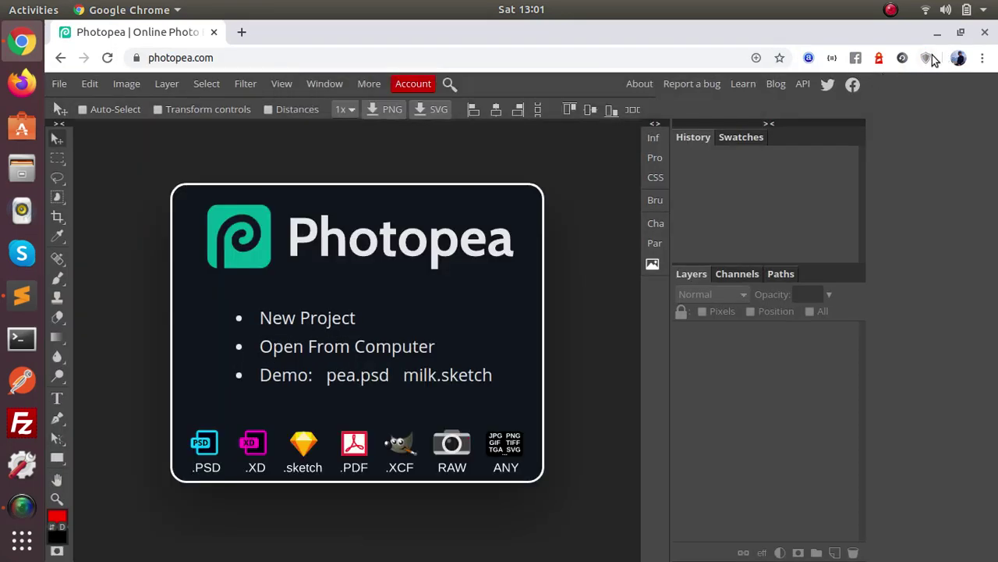
Enable the ad blocker for photopea.com and reload the page
{"action": "left_click", "coordinate": [926, 59]}
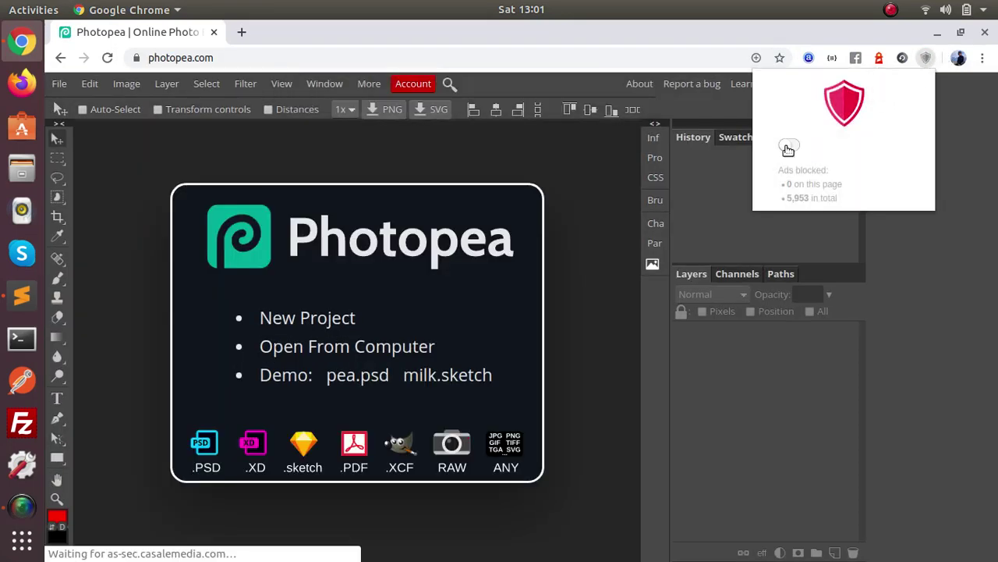
{"action": "left_click", "coordinate": [789, 145]}
{"action": "left_click", "coordinate": [781, 187]}
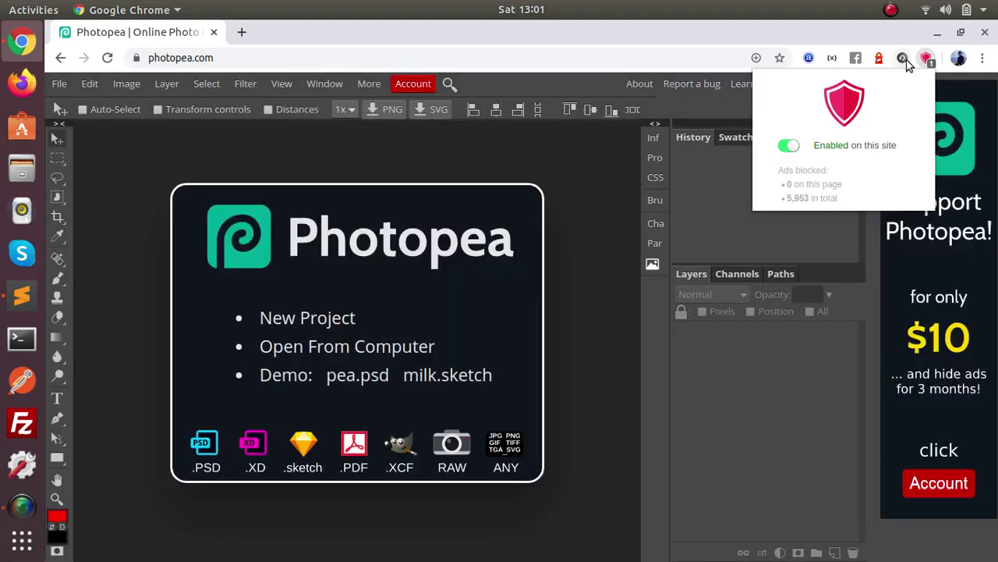
{"action": "left_click", "coordinate": [925, 59]}
{"action": "left_click", "coordinate": [924, 60]}
{"action": "left_click", "coordinate": [924, 59]}
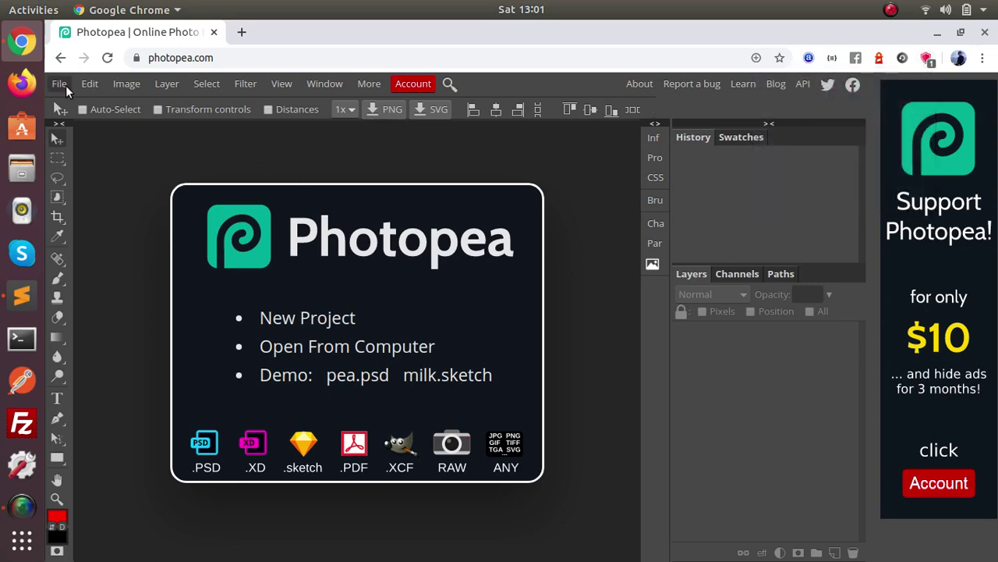
Create a new blank Photopea project via File > New
{"action": "left_click", "coordinate": [61, 84]}
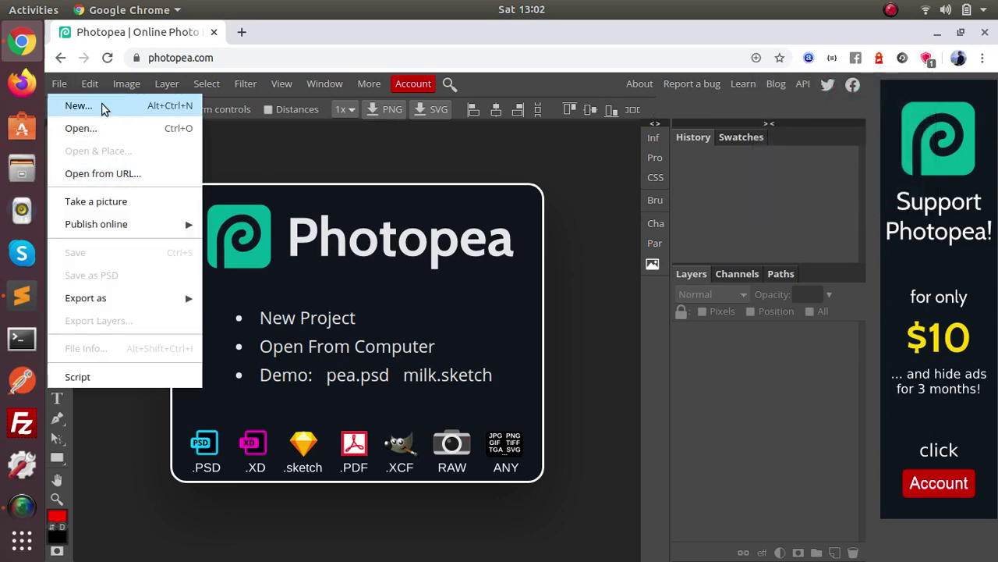
{"action": "left_click", "coordinate": [78, 105]}
{"action": "left_click", "coordinate": [216, 273]}
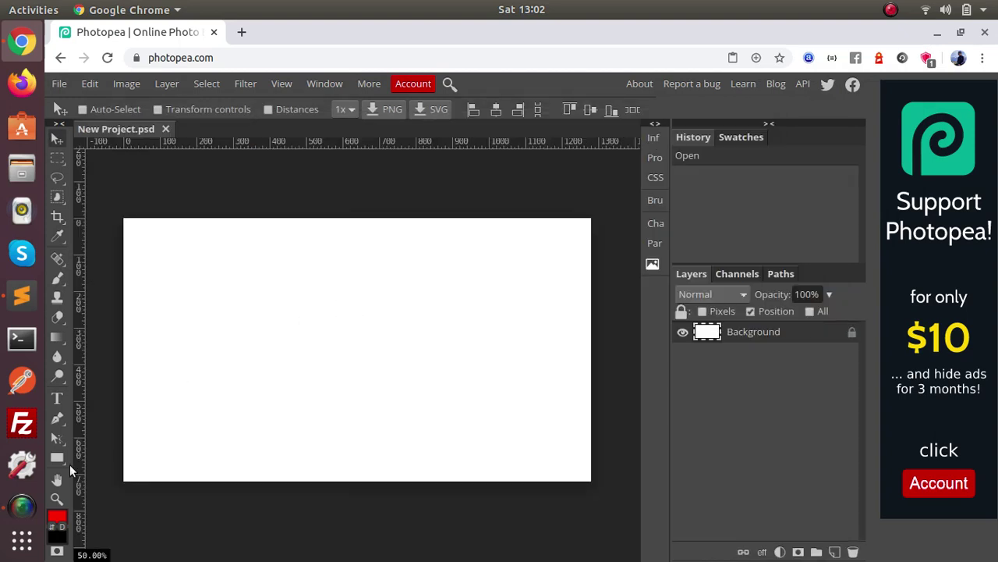
Draw a red rectangle across the top and a magenta rectangle filling the bottom
{"action": "key", "text": "u"}
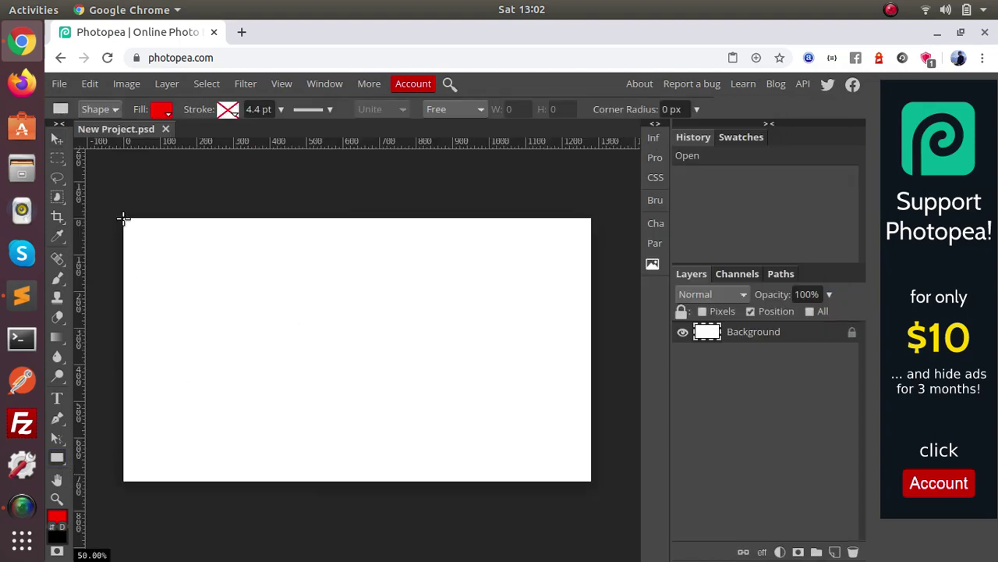
{"action": "mouse_move", "coordinate": [122, 219]}
{"action": "left_mouse_down"}
{"action": "mouse_move", "coordinate": [603, 377]}
{"action": "mouse_move", "coordinate": [592, 372]}
{"action": "left_mouse_up"}
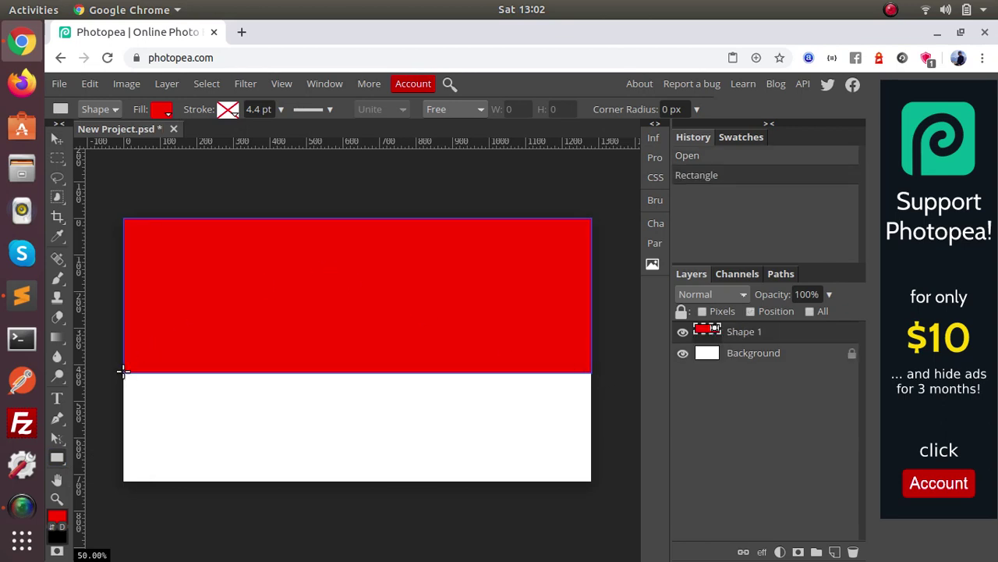
{"action": "left_click_drag", "start_coordinate": [123, 372], "coordinate": [589, 480]}
{"action": "left_click", "coordinate": [161, 110]}
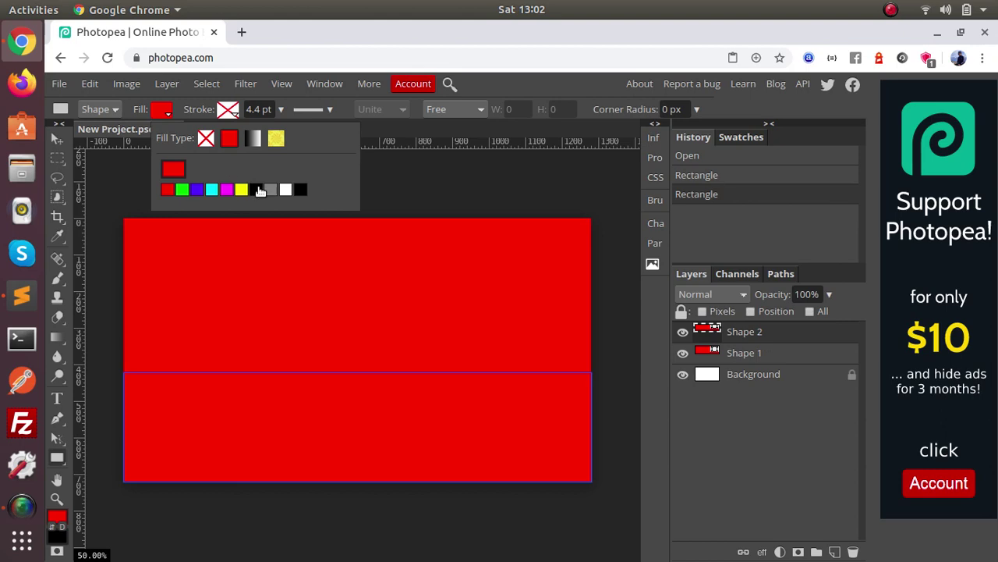
{"action": "left_click", "coordinate": [226, 189]}
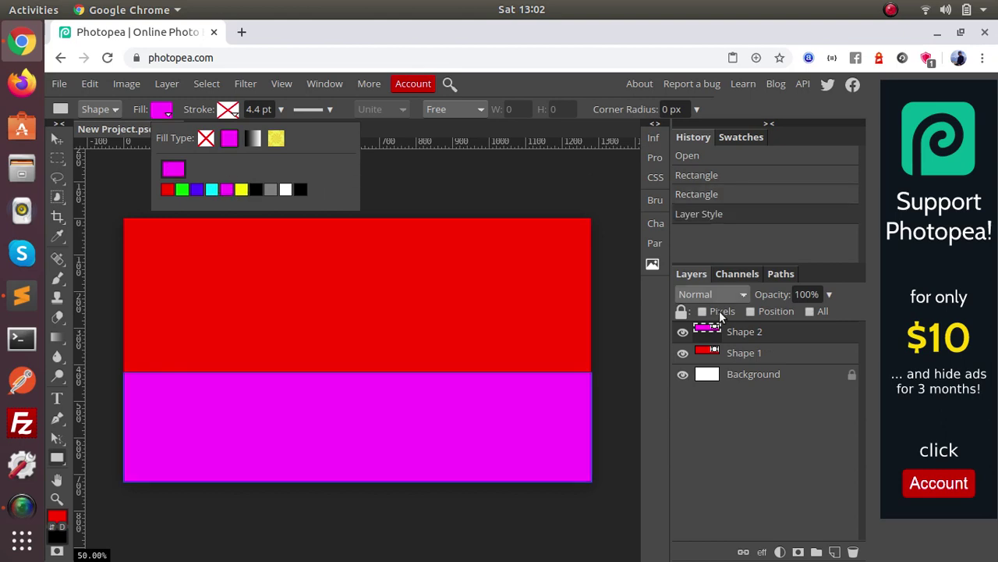
{"action": "left_click", "coordinate": [718, 424]}
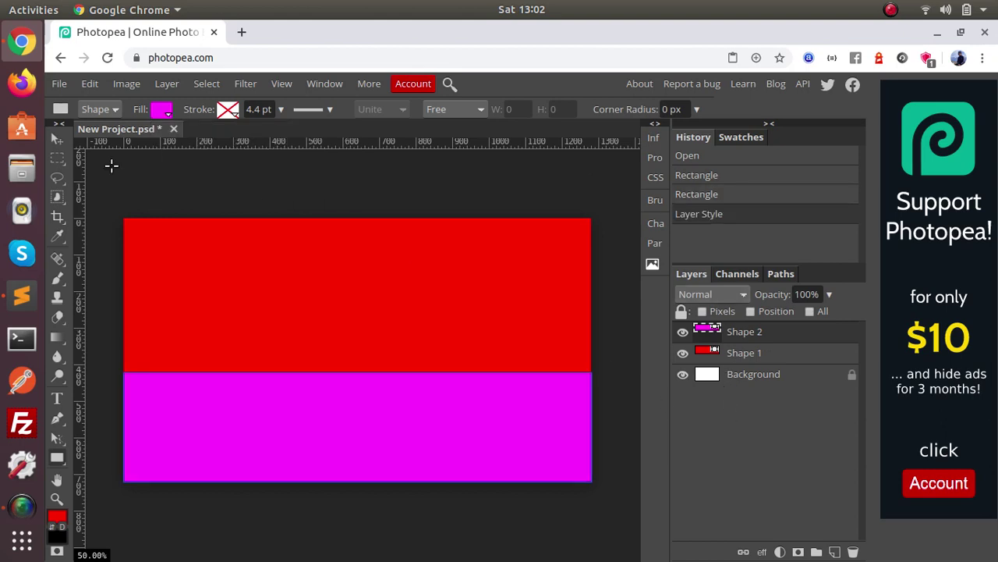
Place 586d7ac125738d9f2d793e92.png, scale it to 45%, and move it up into the red band
{"action": "left_click", "coordinate": [59, 86]}
{"action": "left_click", "coordinate": [92, 150]}
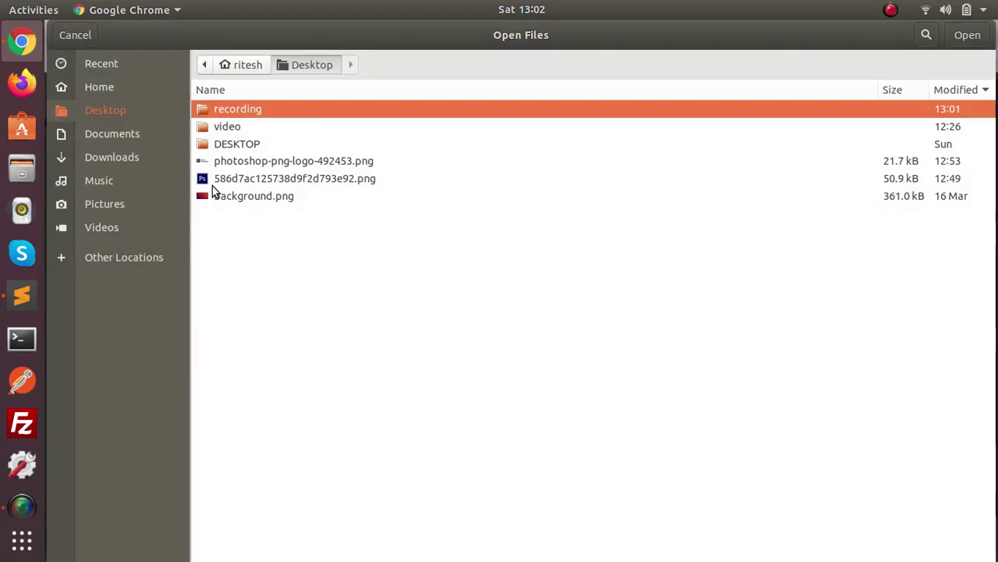
{"action": "double_click", "coordinate": [263, 179]}
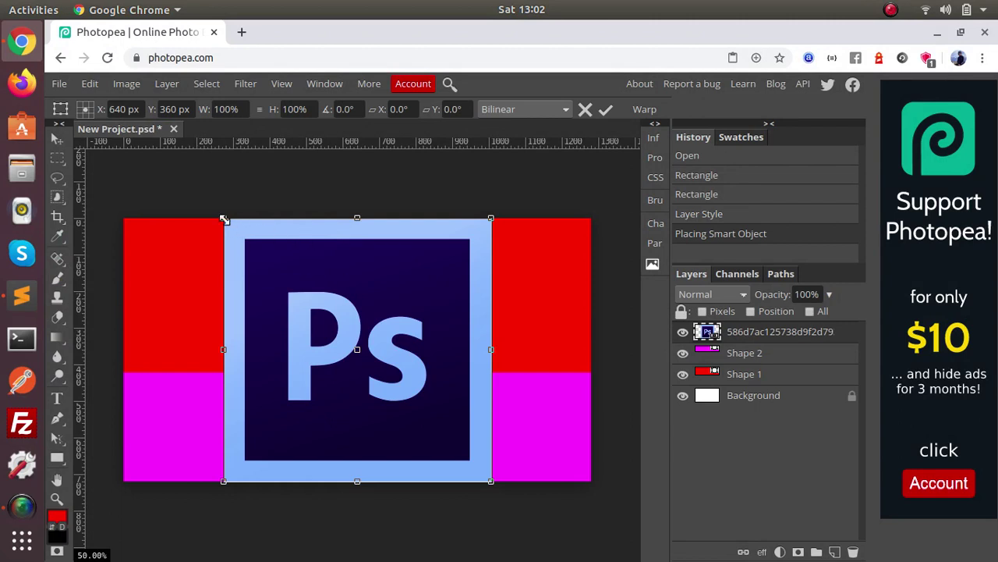
{"action": "left_click_drag", "start_coordinate": [224, 219], "coordinate": [297, 290]}
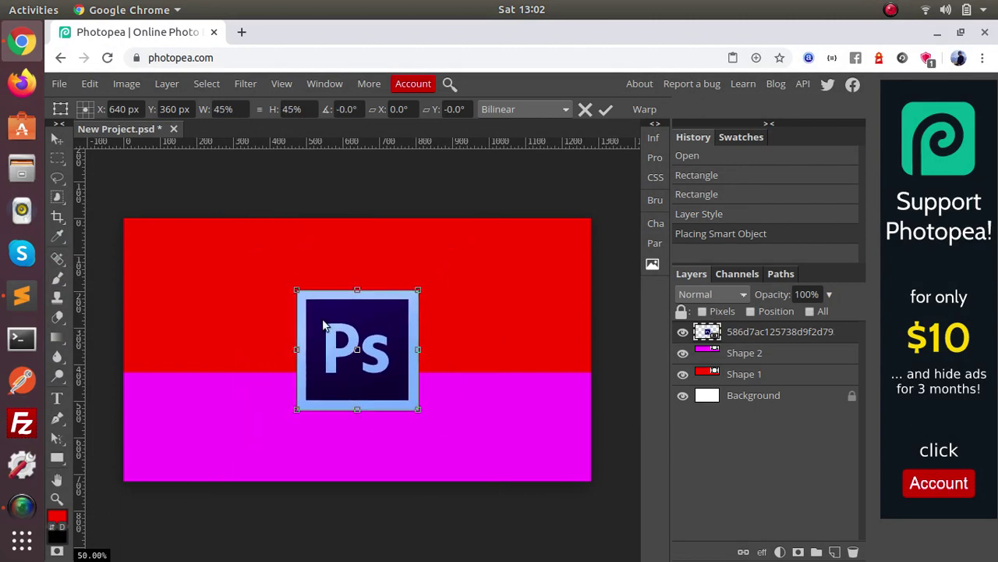
{"action": "mouse_move", "coordinate": [327, 335]}
{"action": "left_mouse_down"}
{"action": "mouse_move", "coordinate": [304, 286]}
{"action": "mouse_move", "coordinate": [320, 281]}
{"action": "mouse_move", "coordinate": [327, 290]}
{"action": "left_mouse_up"}
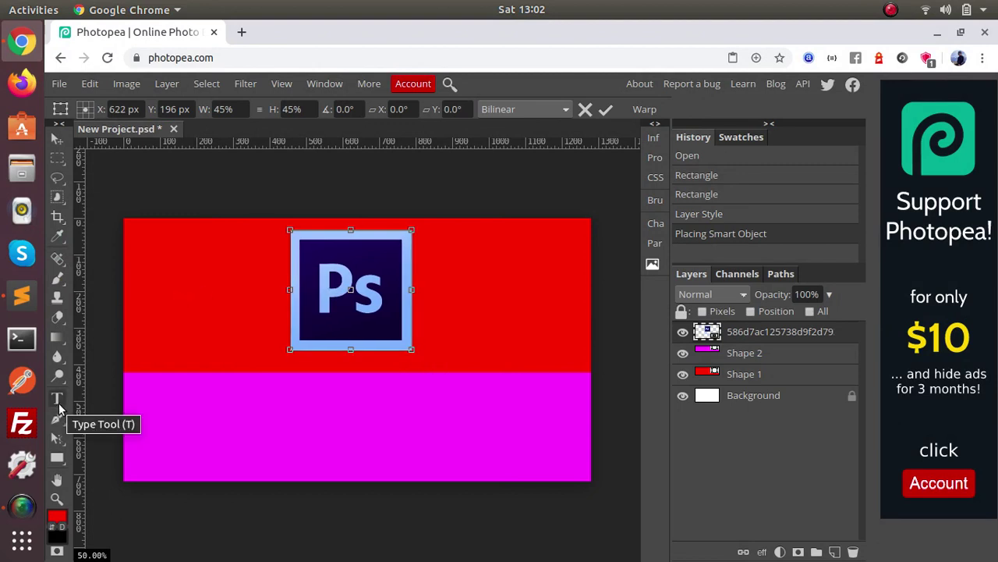
Type the title 'Design Youtube Thumbnail' on the magenta band
{"action": "left_click", "coordinate": [59, 406]}
{"action": "left_click", "coordinate": [185, 426]}
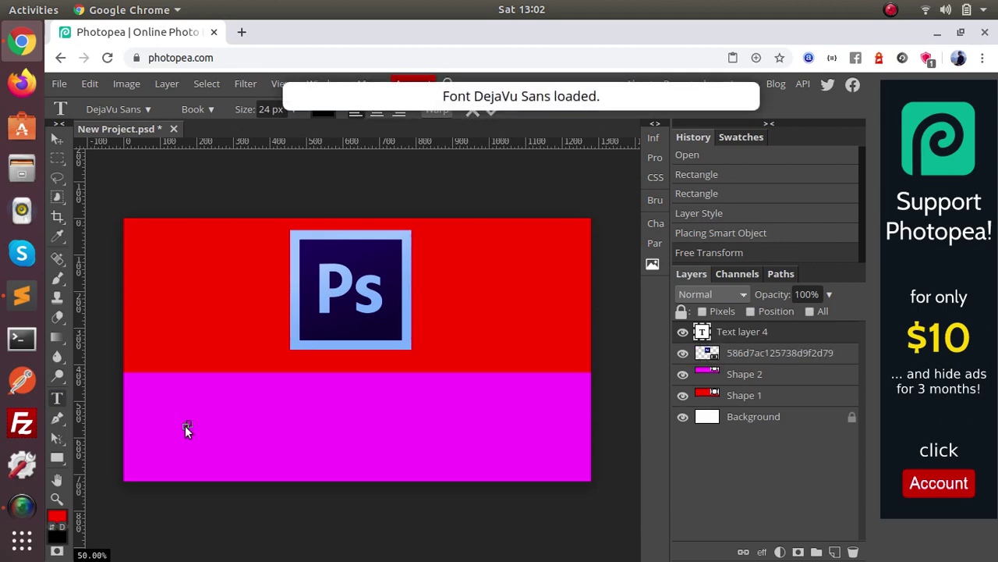
{"action": "type", "text": "Design You"}
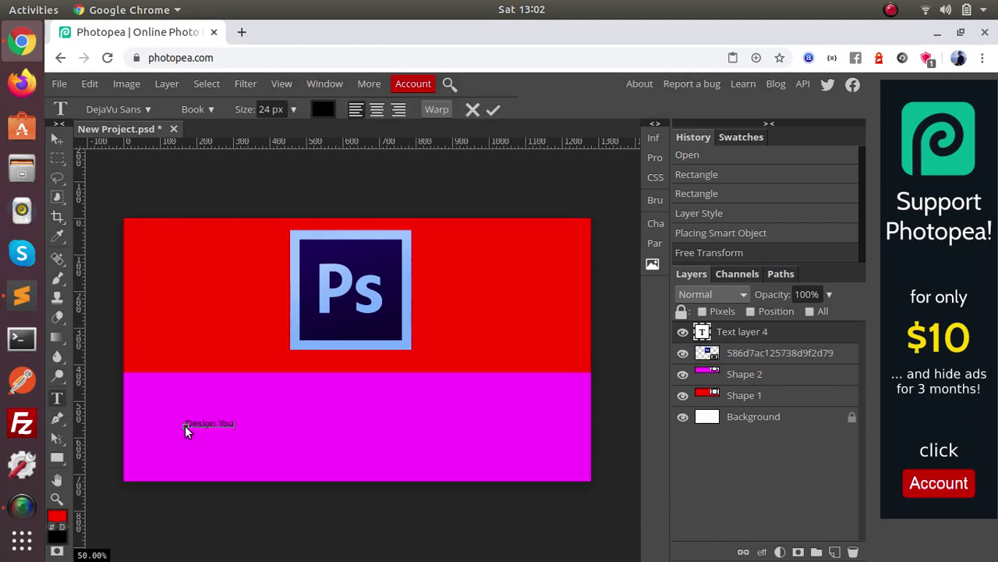
{"action": "type", "text": "tube Thu"}
{"action": "type", "text": "mbnails"}
{"action": "key", "text": "BackSpace"}
{"action": "left_click", "coordinate": [493, 112]}
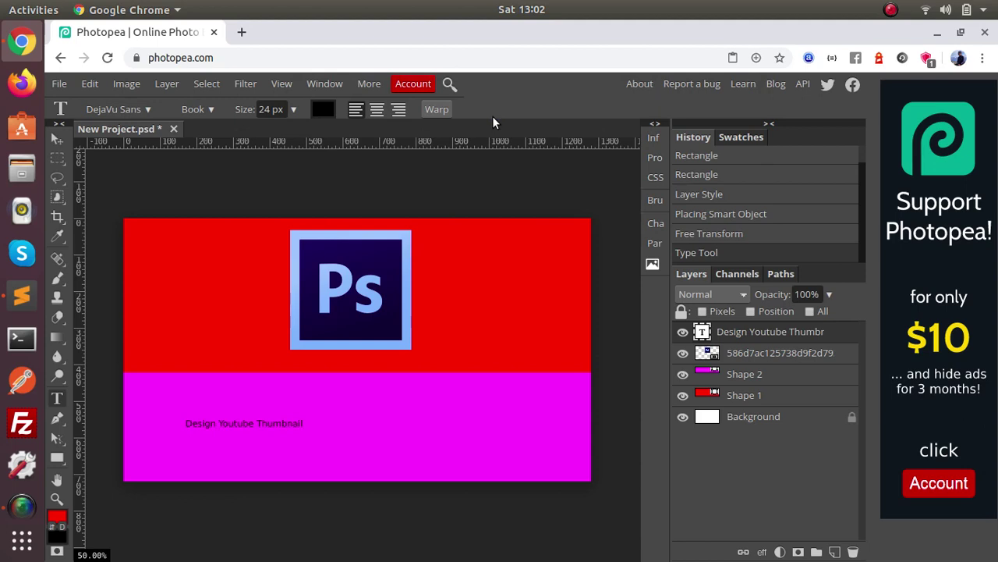
Make the title text white at 95 px
{"action": "triple_click", "coordinate": [276, 423]}
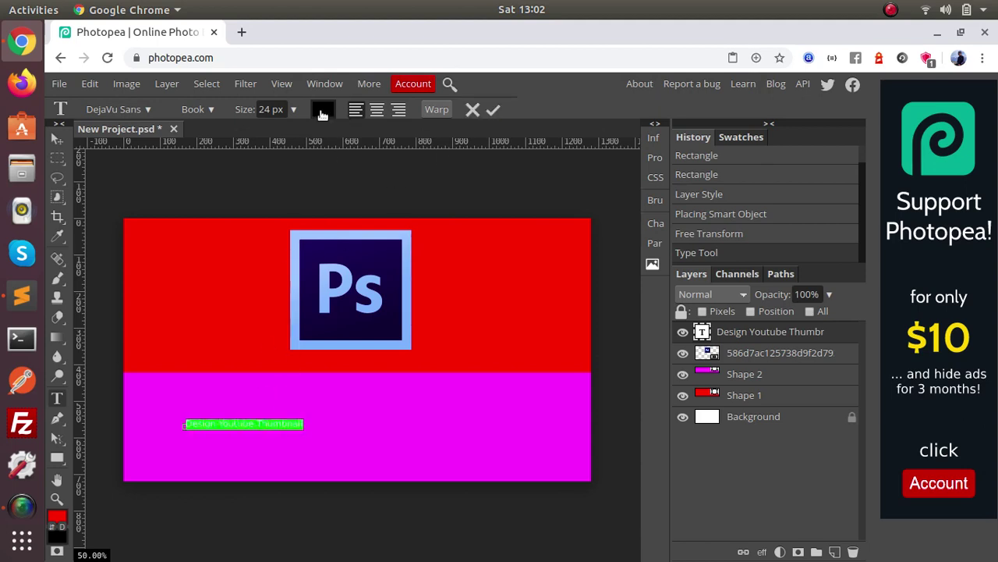
{"action": "left_click", "coordinate": [322, 111]}
{"action": "left_click", "coordinate": [500, 369]}
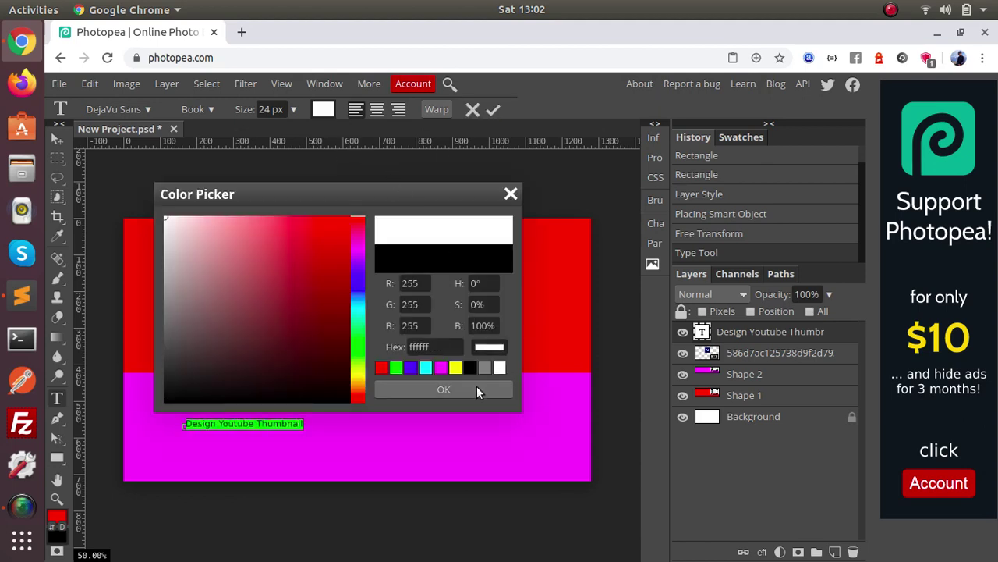
{"action": "left_click", "coordinate": [477, 388]}
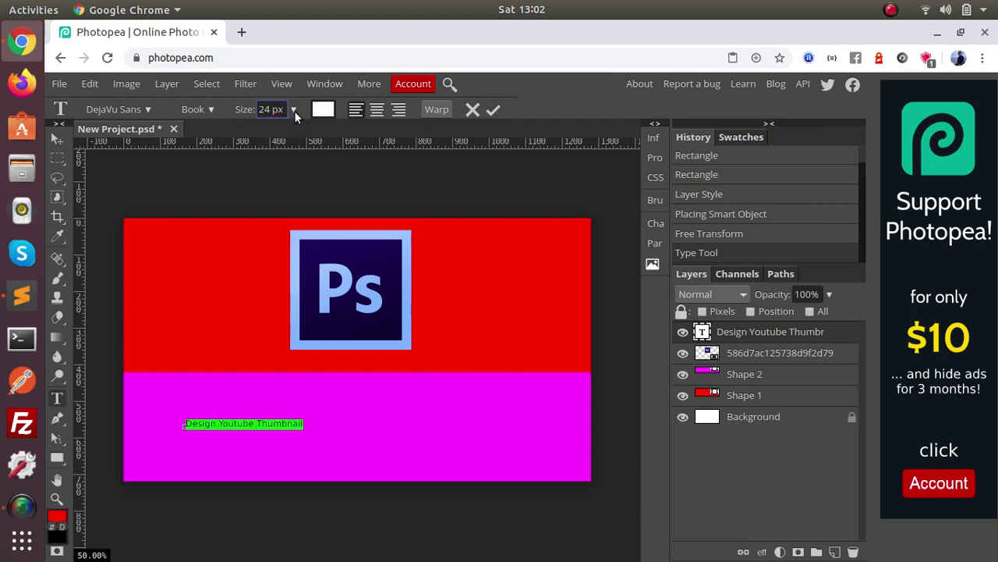
{"action": "left_click", "coordinate": [294, 111]}
{"action": "left_click_drag", "start_coordinate": [270, 127], "coordinate": [287, 132]}
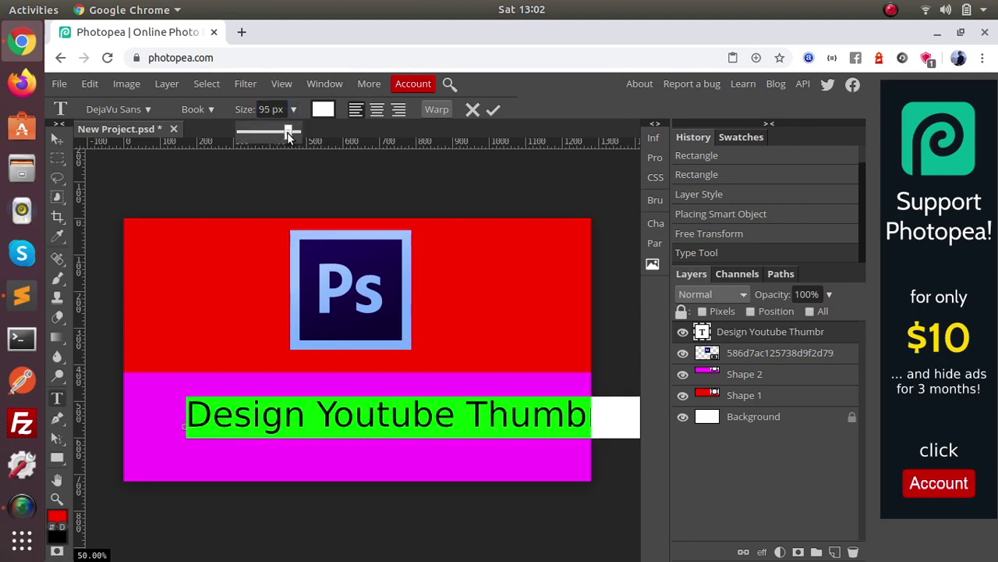
{"action": "left_click", "coordinate": [494, 112]}
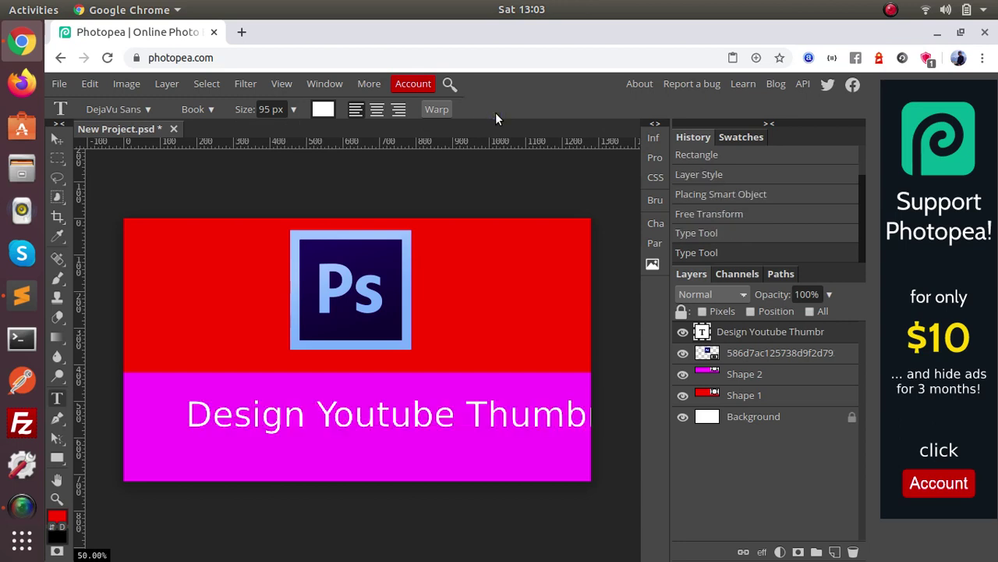
Break the title into two lines before 'Youtube', centre-align it, and centre it in the magenta band
{"action": "left_click", "coordinate": [328, 411]}
{"action": "key", "text": "Return"}
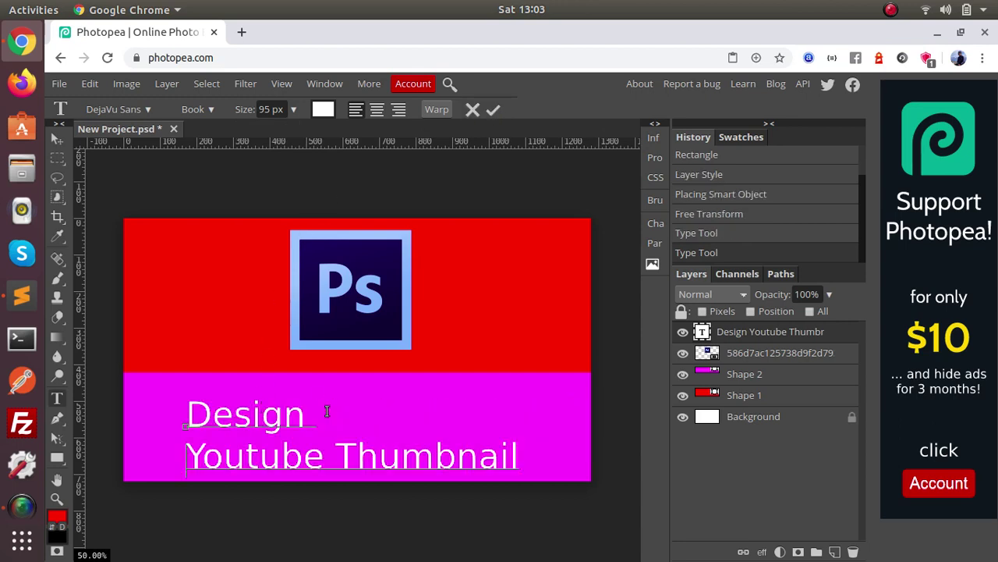
{"action": "key", "text": "ctrl+a"}
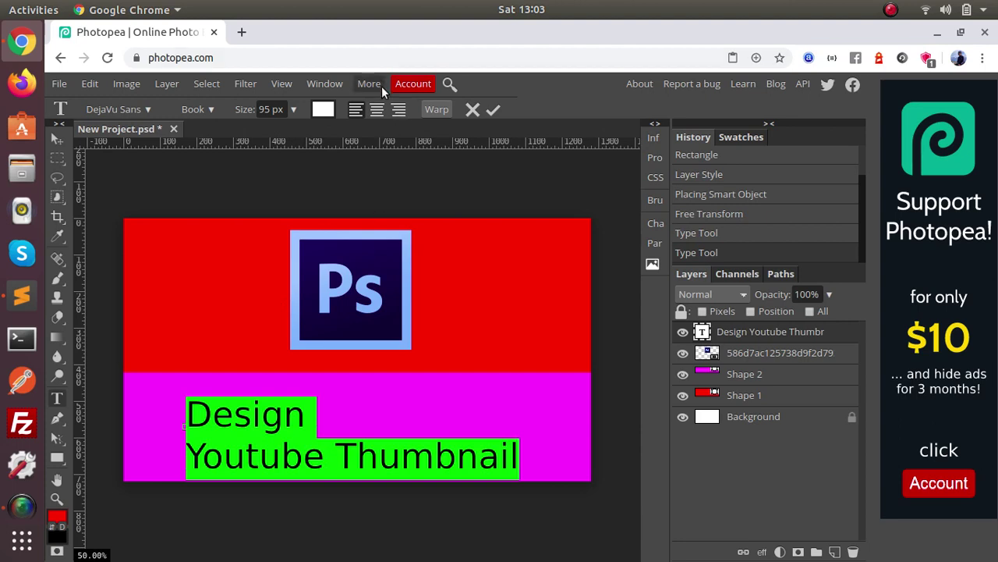
{"action": "left_click", "coordinate": [377, 110]}
{"action": "left_click", "coordinate": [493, 110]}
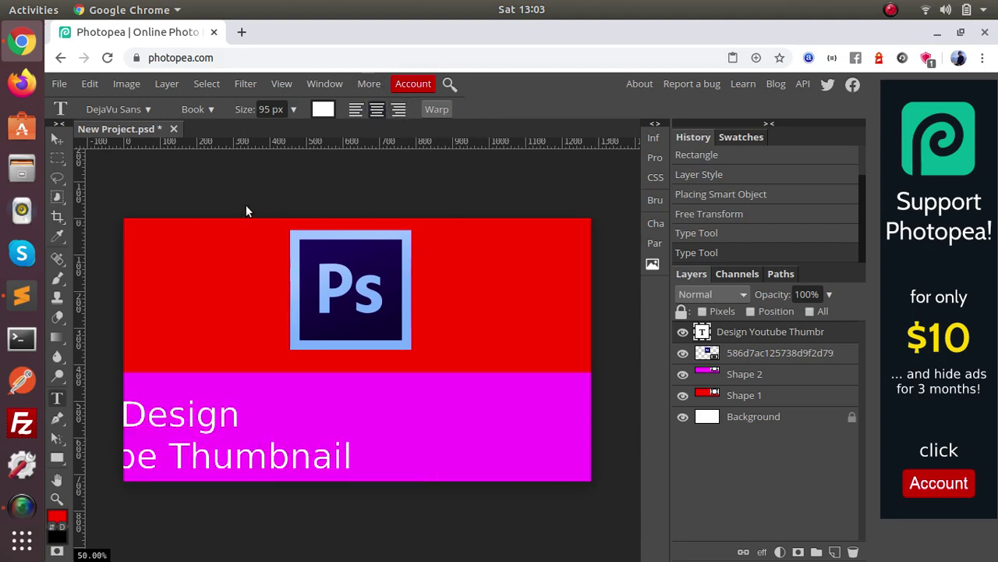
{"action": "left_click", "coordinate": [61, 138]}
{"action": "left_click_drag", "start_coordinate": [205, 449], "coordinate": [373, 437]}
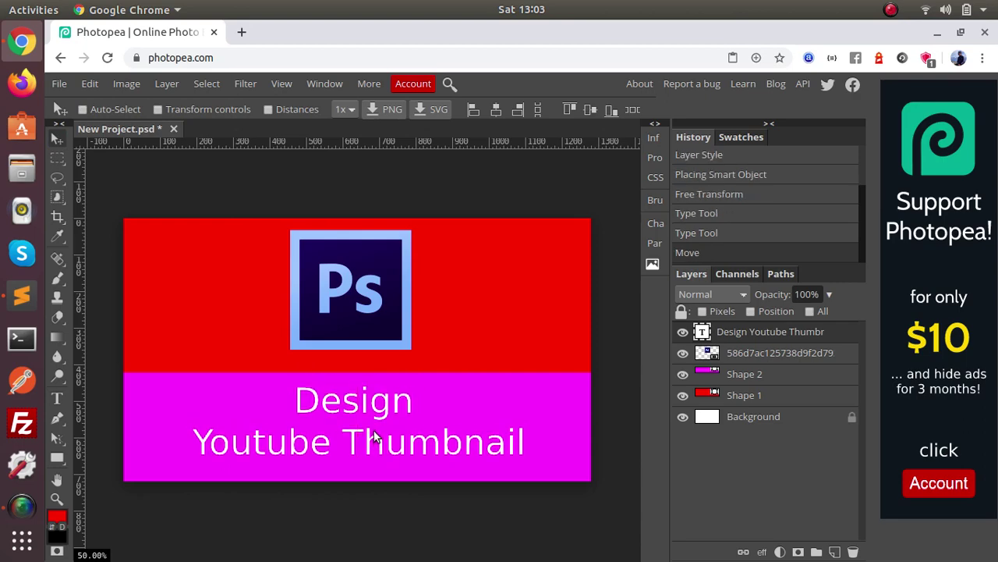
Place photoshop-png-logo and hide the large square Ps logo layer
{"action": "left_click", "coordinate": [59, 85]}
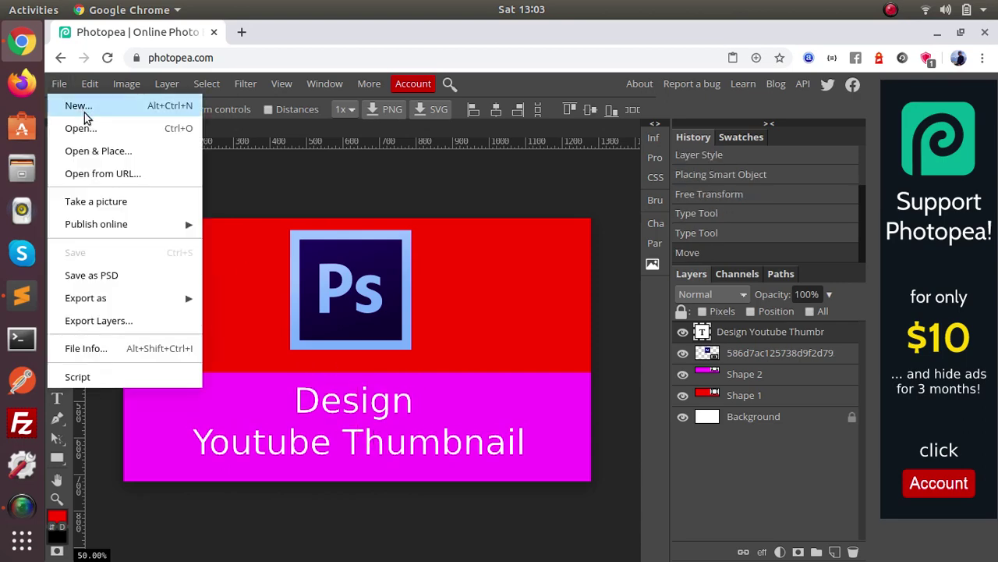
{"action": "left_click", "coordinate": [105, 149]}
{"action": "double_click", "coordinate": [281, 161]}
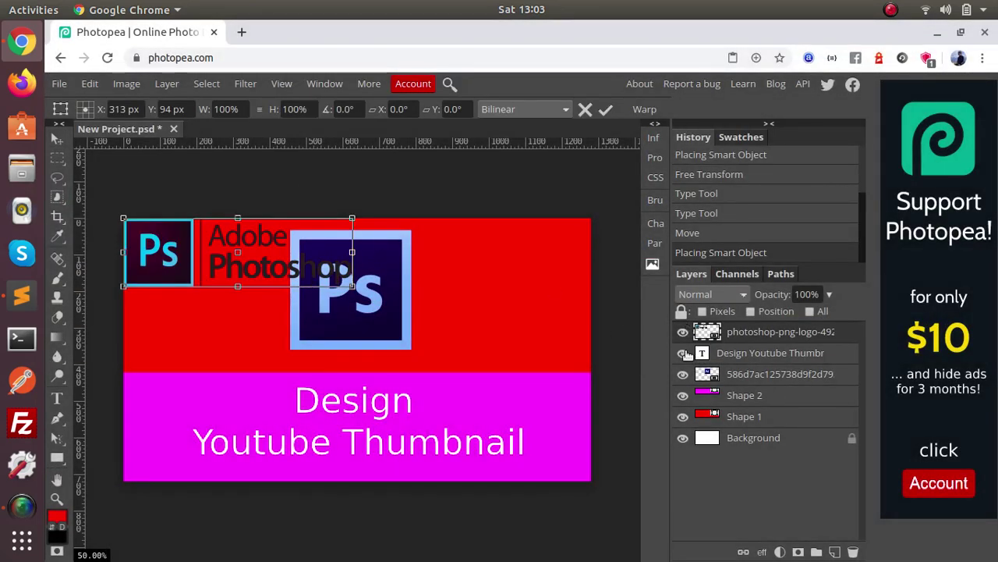
{"action": "left_click", "coordinate": [683, 374]}
Select the Adobe Photoshop logo layer and centre it in the red band
{"action": "right_click", "coordinate": [309, 262]}
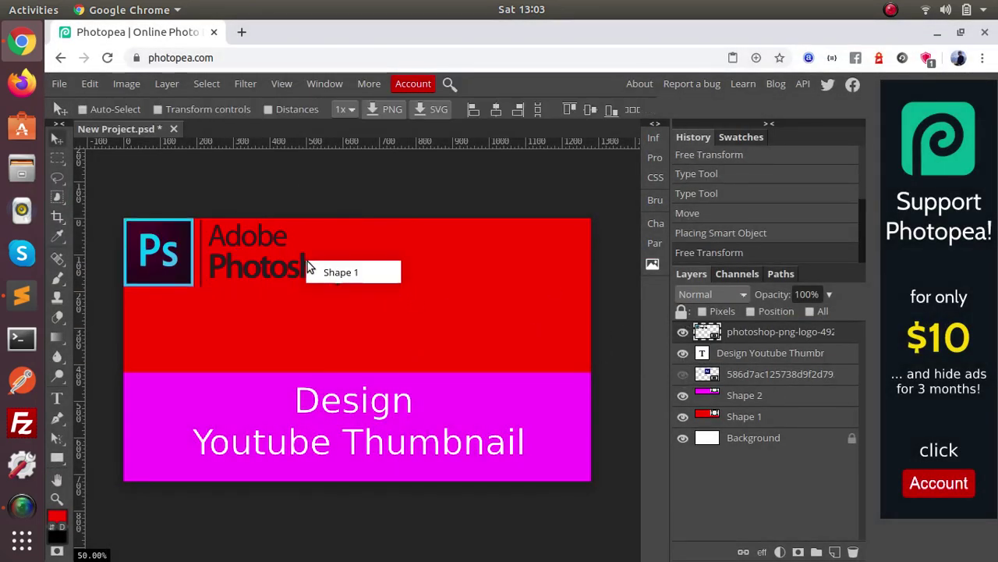
{"action": "left_click", "coordinate": [315, 270]}
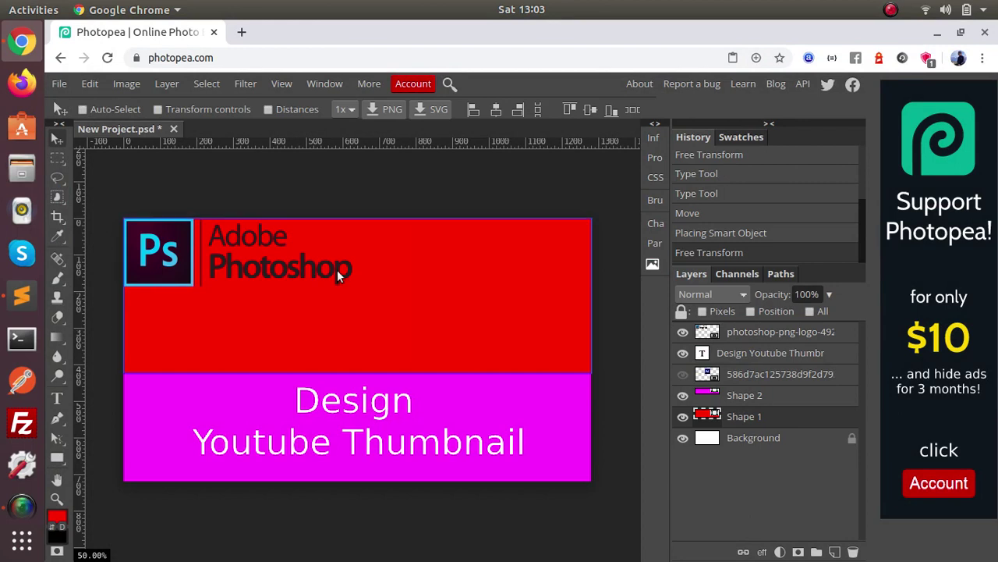
{"action": "left_click", "coordinate": [716, 374]}
{"action": "left_click", "coordinate": [758, 332]}
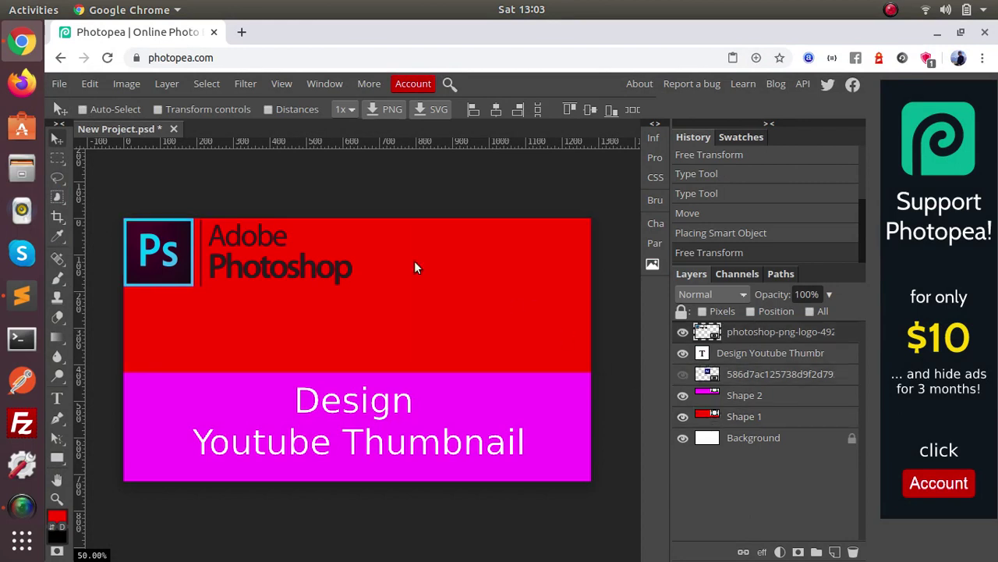
{"action": "left_click_drag", "start_coordinate": [262, 253], "coordinate": [374, 291]}
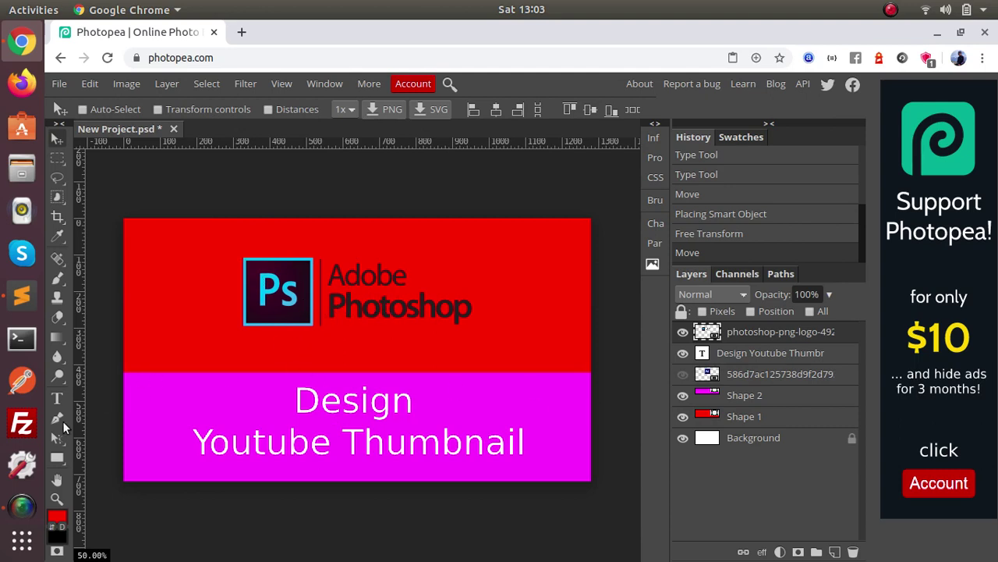
Select the Shape 2 magenta band and check its fill colour picker without changes
{"action": "left_click", "coordinate": [57, 458]}
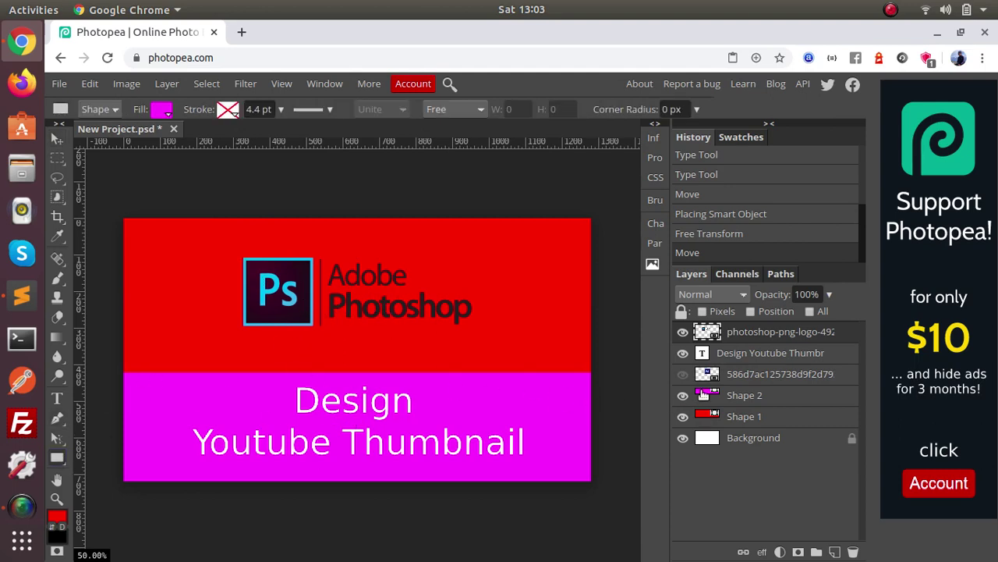
{"action": "left_click", "coordinate": [736, 396]}
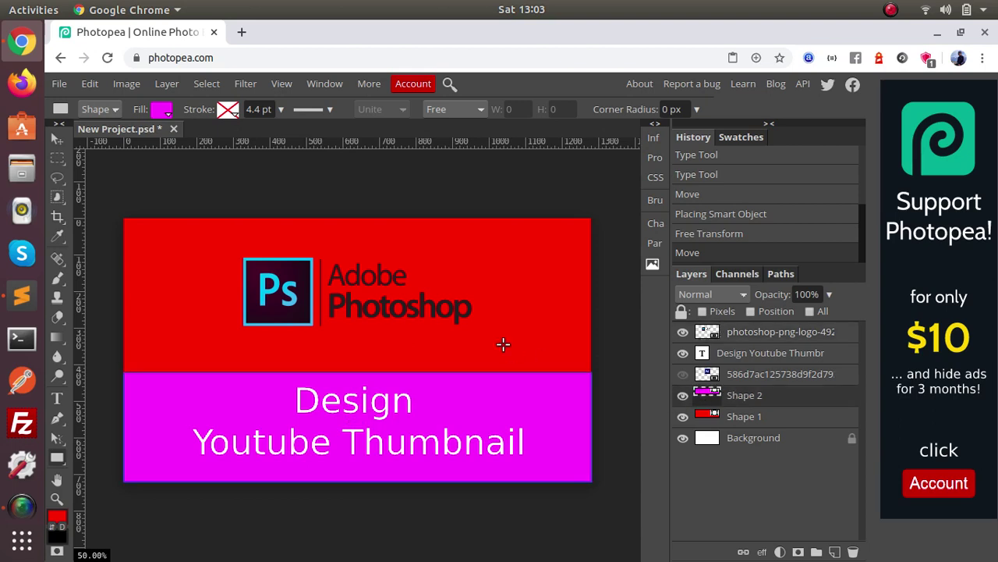
{"action": "left_click", "coordinate": [161, 110]}
{"action": "left_click", "coordinate": [173, 168]}
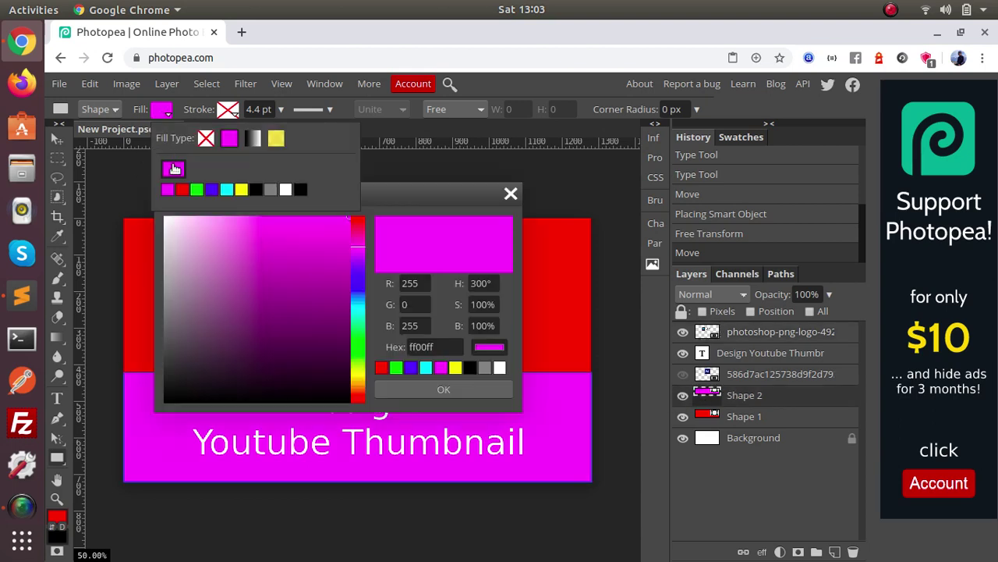
{"action": "left_click_drag", "start_coordinate": [426, 195], "coordinate": [730, 216]}
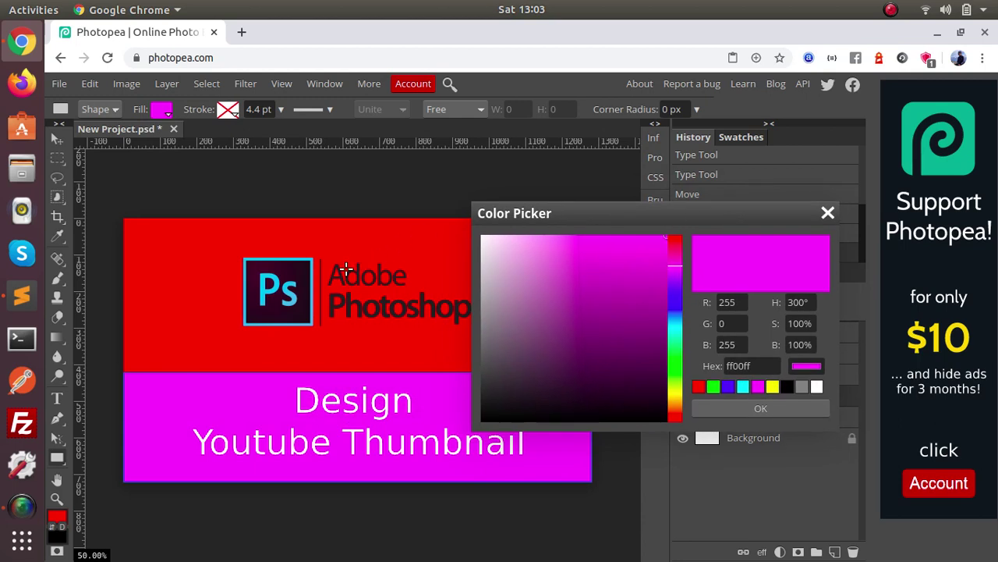
{"action": "left_click", "coordinate": [828, 213]}
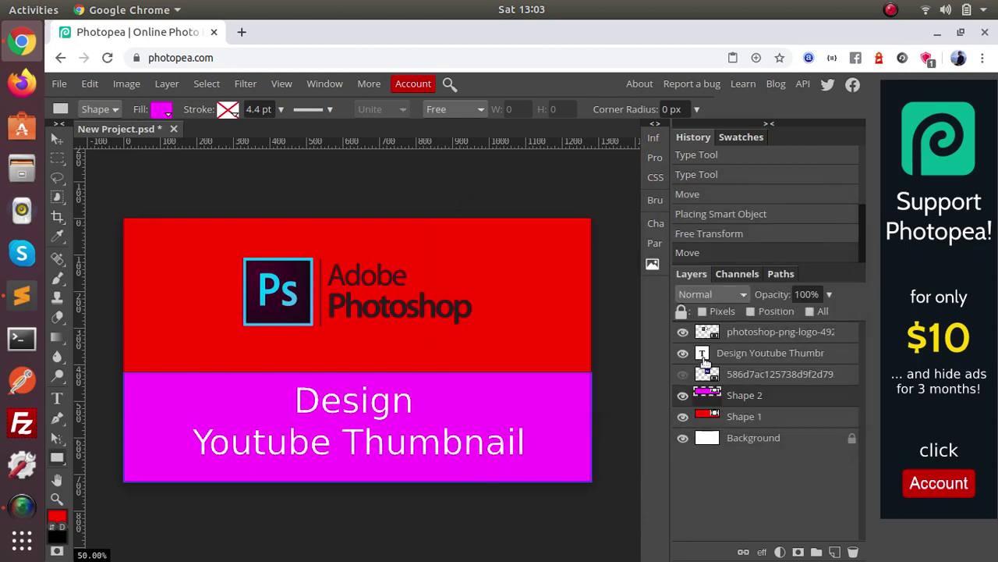
Show the 586d7ac Ps logo layer again and reselect Shape 2's fill options
{"action": "left_click", "coordinate": [684, 375]}
{"action": "left_click", "coordinate": [684, 375]}
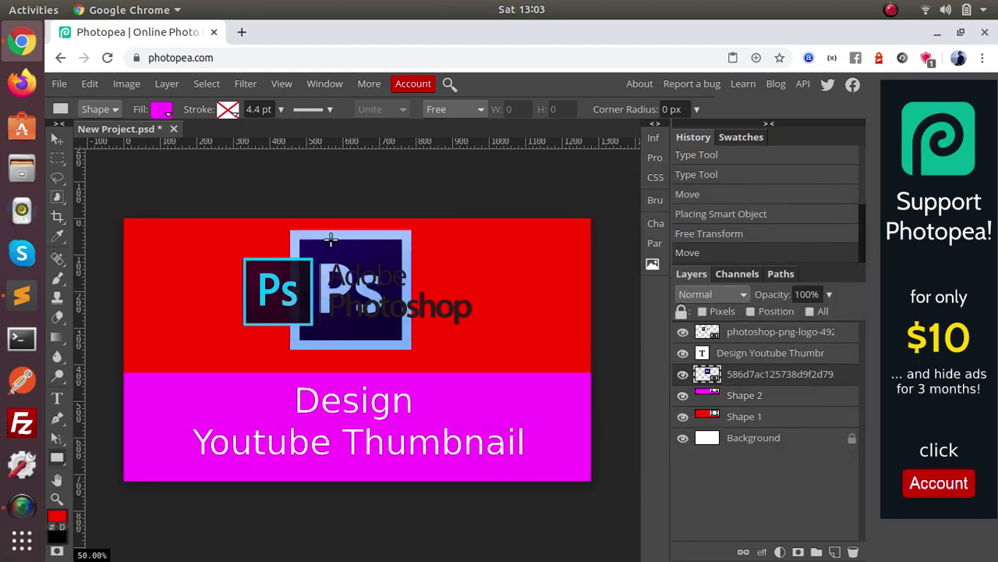
{"action": "left_click", "coordinate": [161, 110]}
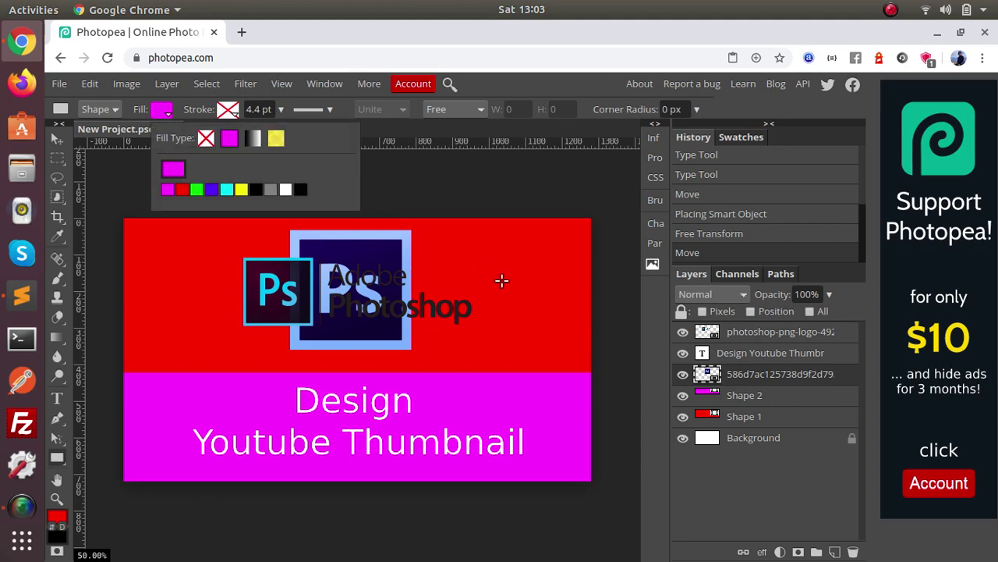
{"action": "left_click", "coordinate": [778, 396]}
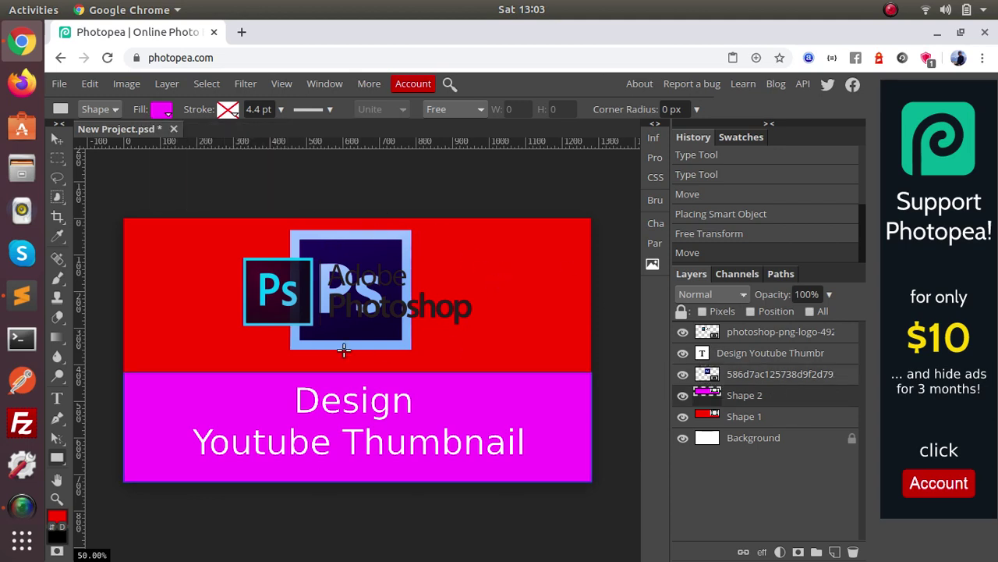
{"action": "left_click", "coordinate": [161, 111]}
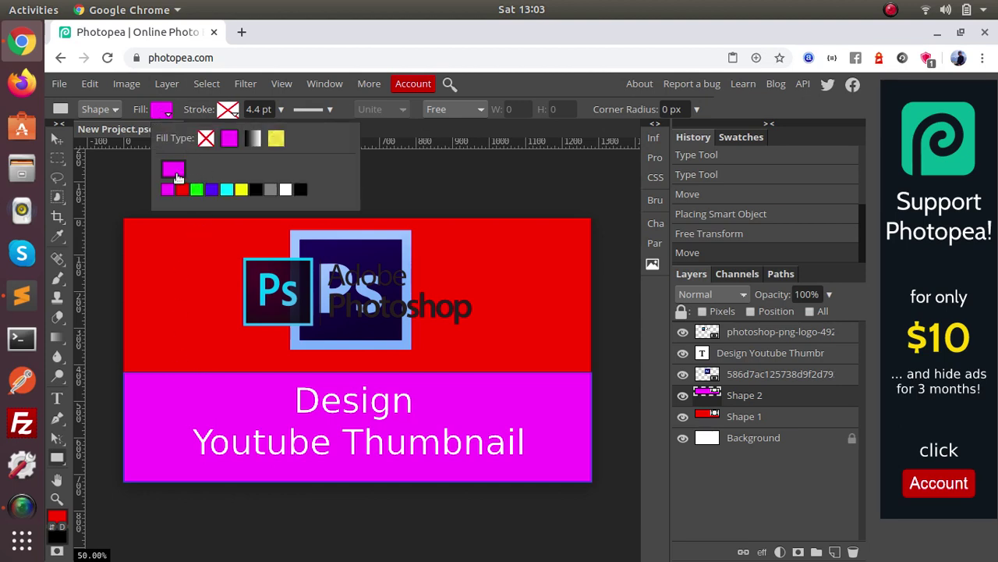
Recolour the lower band navy, sampled from the Ps icon
{"action": "left_click", "coordinate": [176, 173]}
{"action": "left_click_drag", "start_coordinate": [374, 199], "coordinate": [729, 199]}
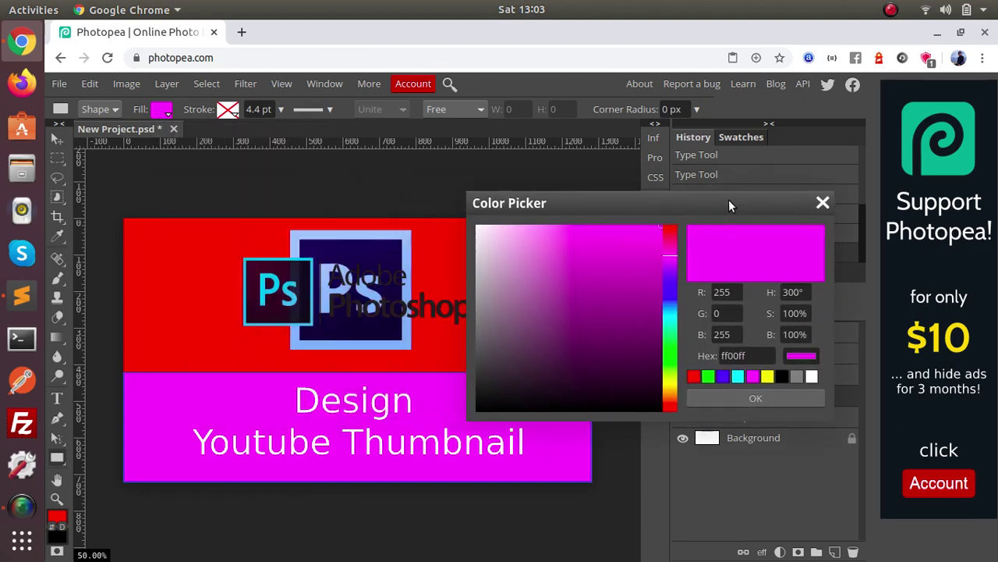
{"action": "left_click", "coordinate": [365, 247]}
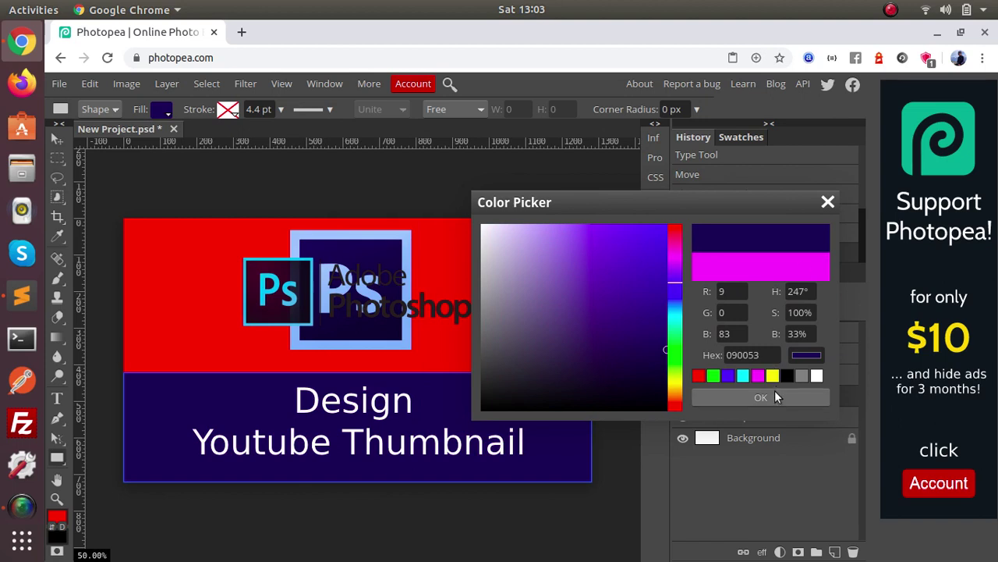
{"action": "left_click", "coordinate": [735, 398]}
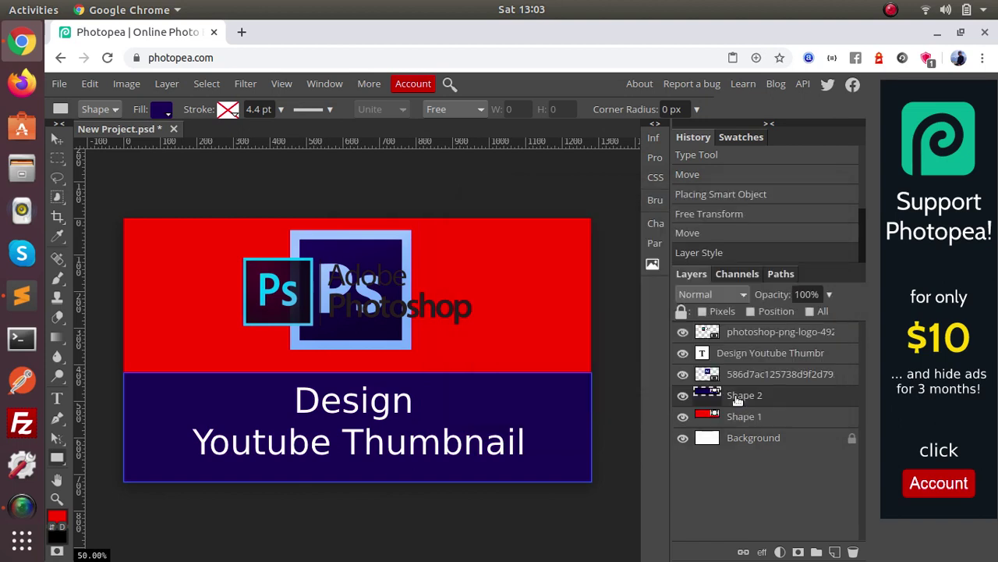
Hide the square Ps logo and recolour the top band to the logo's cyan #49c2f1
{"action": "left_click", "coordinate": [746, 416]}
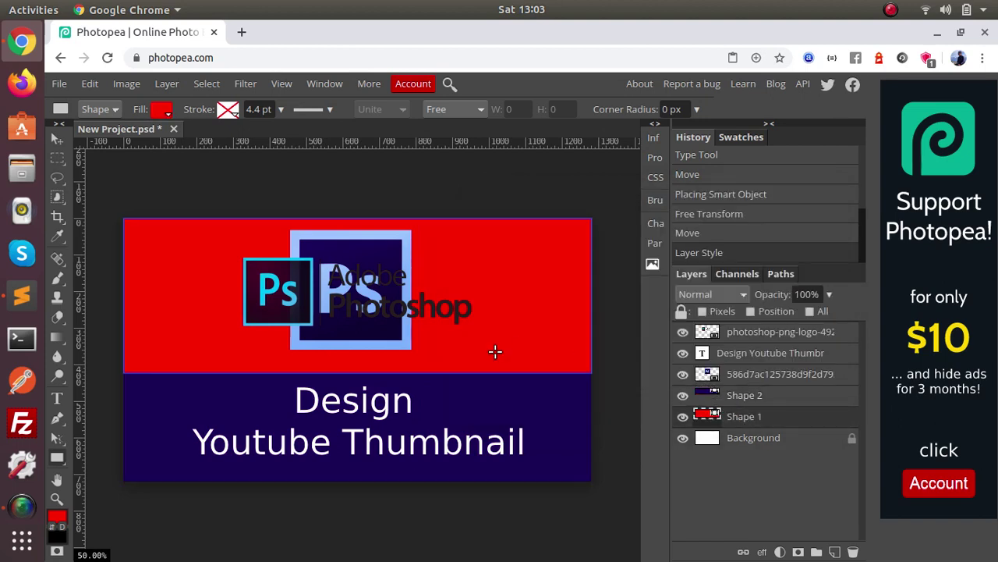
{"action": "left_click", "coordinate": [683, 373]}
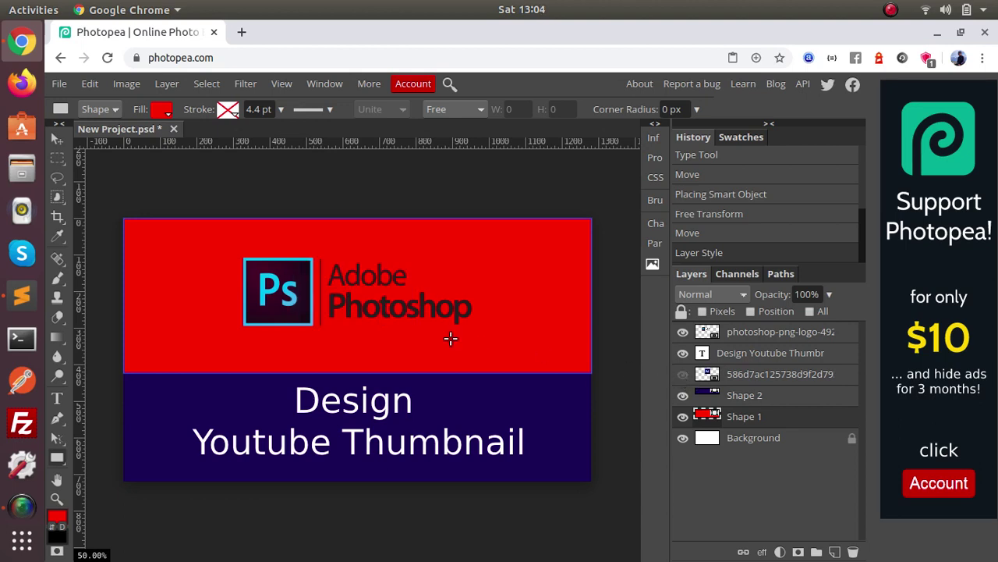
{"action": "left_click", "coordinate": [163, 110]}
{"action": "left_click", "coordinate": [173, 167]}
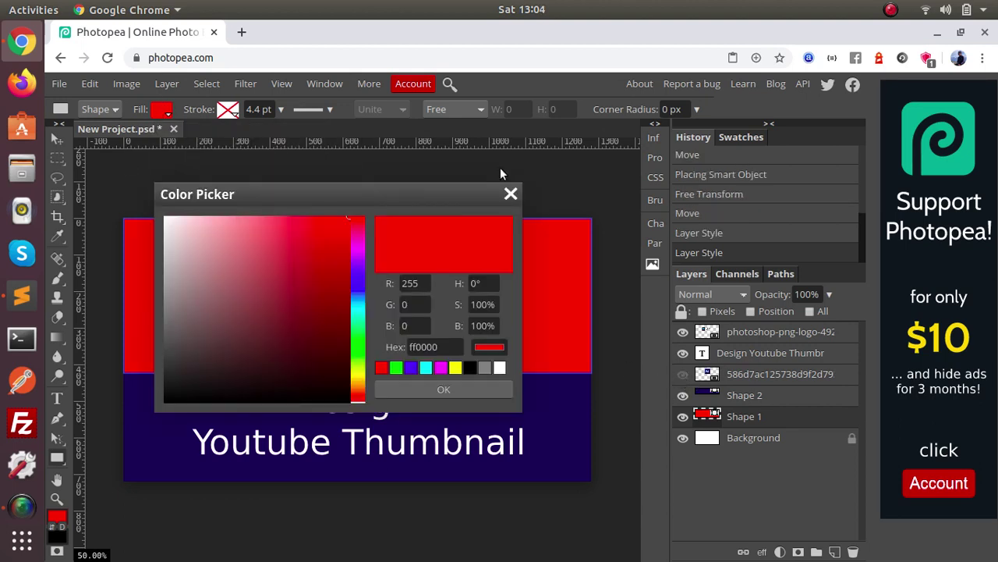
{"action": "left_click_drag", "start_coordinate": [374, 183], "coordinate": [833, 172]}
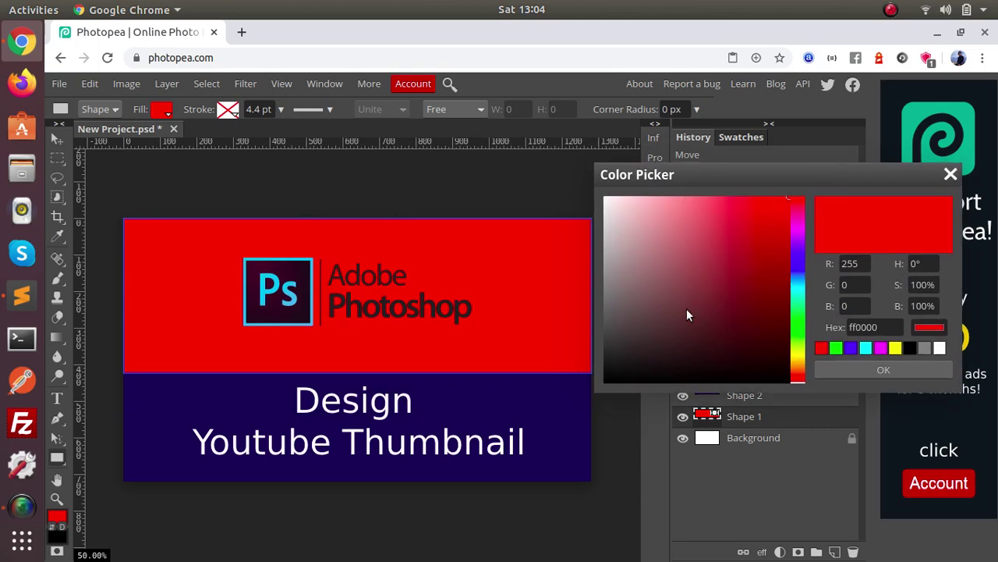
{"action": "left_click", "coordinate": [288, 290]}
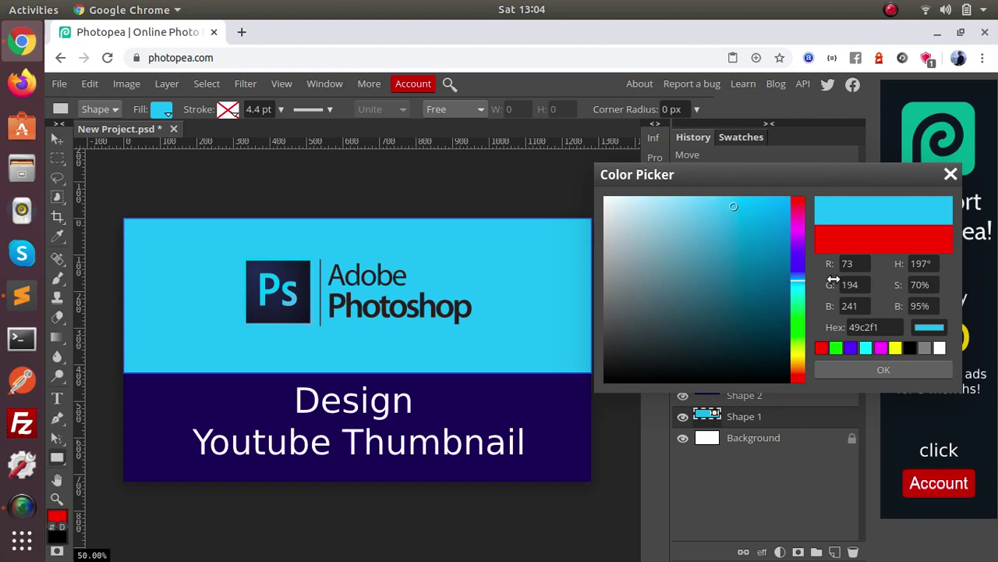
{"action": "left_click", "coordinate": [909, 369]}
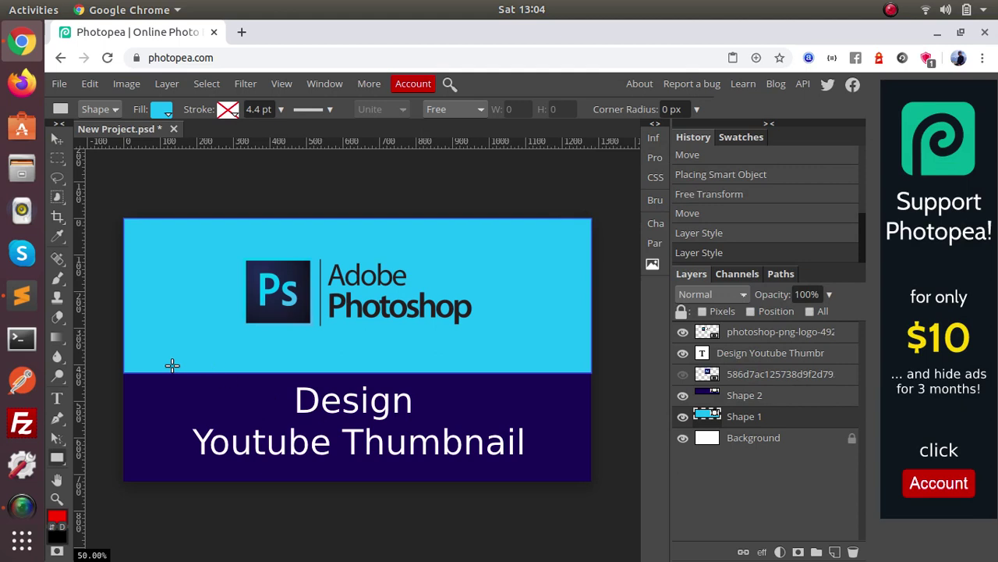
Add a white 'Online Photoshop' text label sized 42 px
{"action": "left_click", "coordinate": [57, 397]}
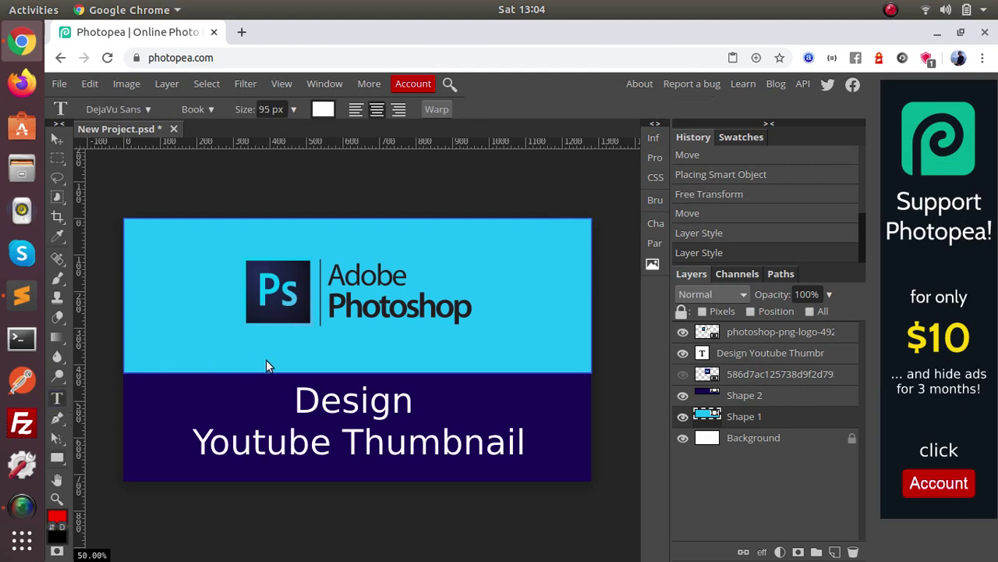
{"action": "left_click", "coordinate": [237, 364]}
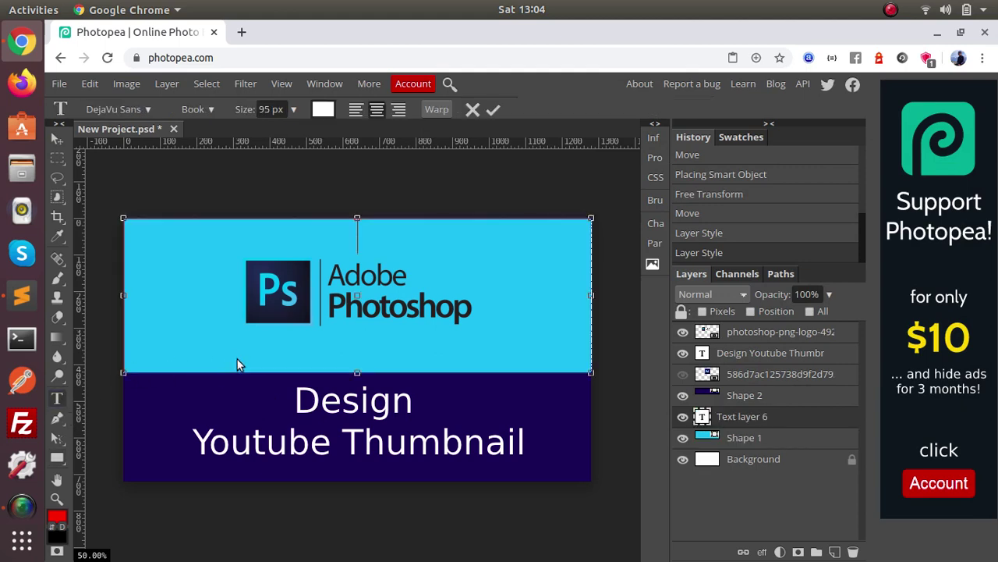
{"action": "type", "text": "Online P"}
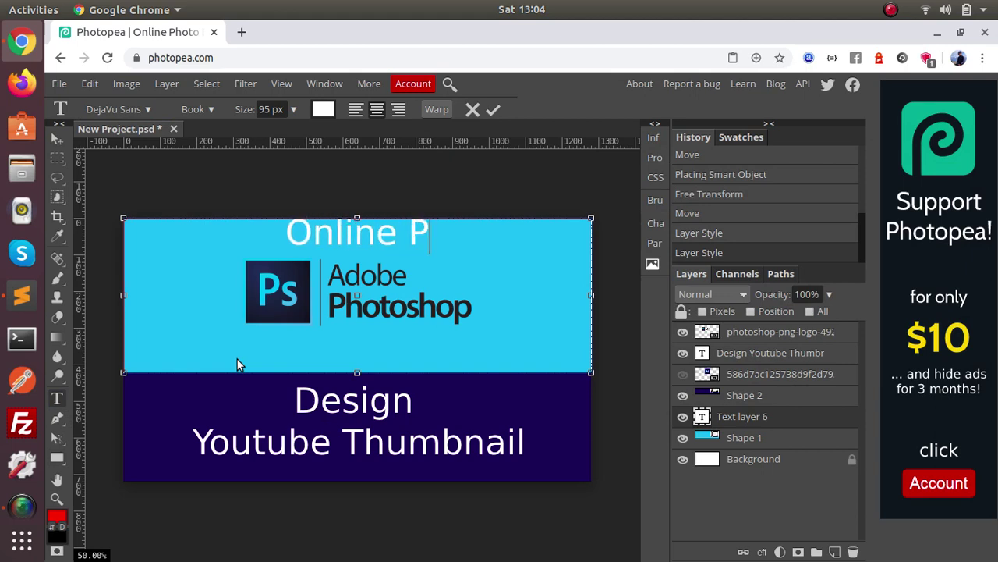
{"action": "type", "text": "hotoshop"}
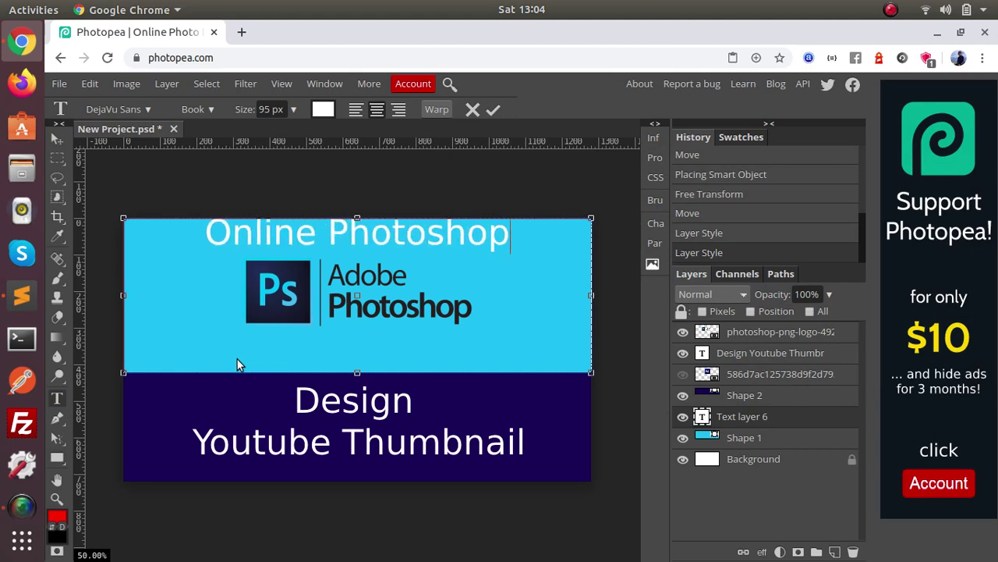
{"action": "key", "text": "ctrl+a"}
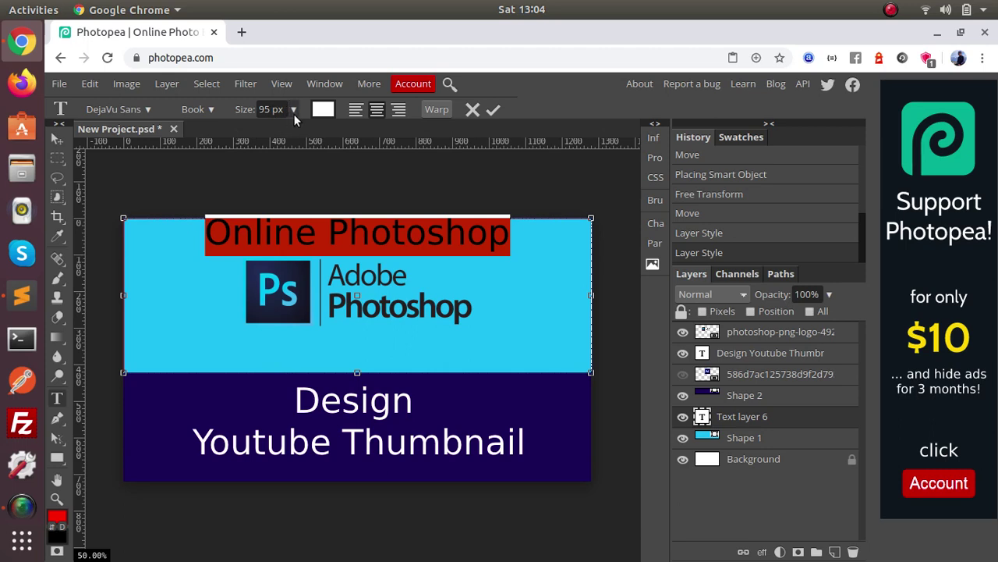
{"action": "left_click", "coordinate": [295, 114]}
{"action": "left_click_drag", "start_coordinate": [285, 130], "coordinate": [278, 133]}
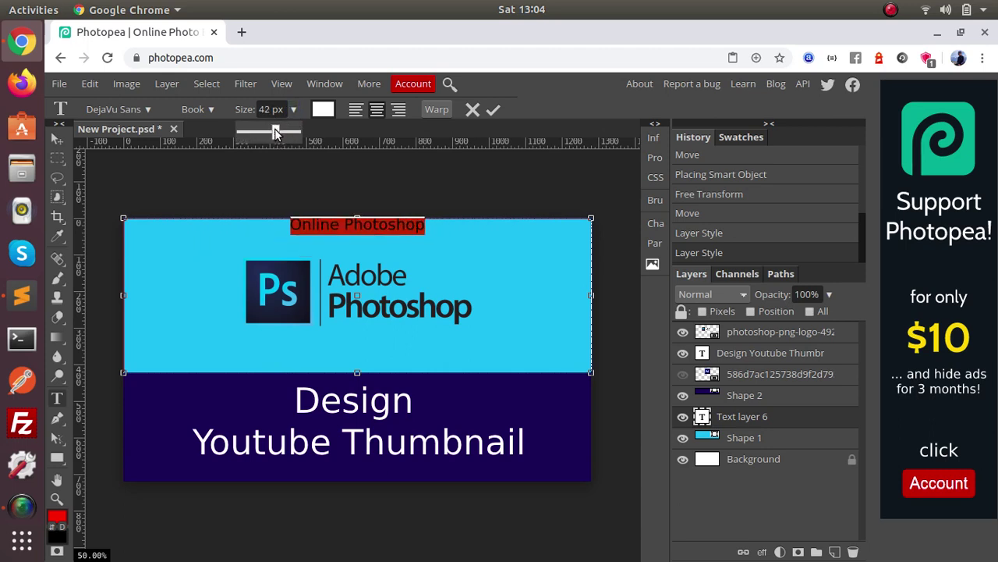
{"action": "left_click", "coordinate": [493, 111]}
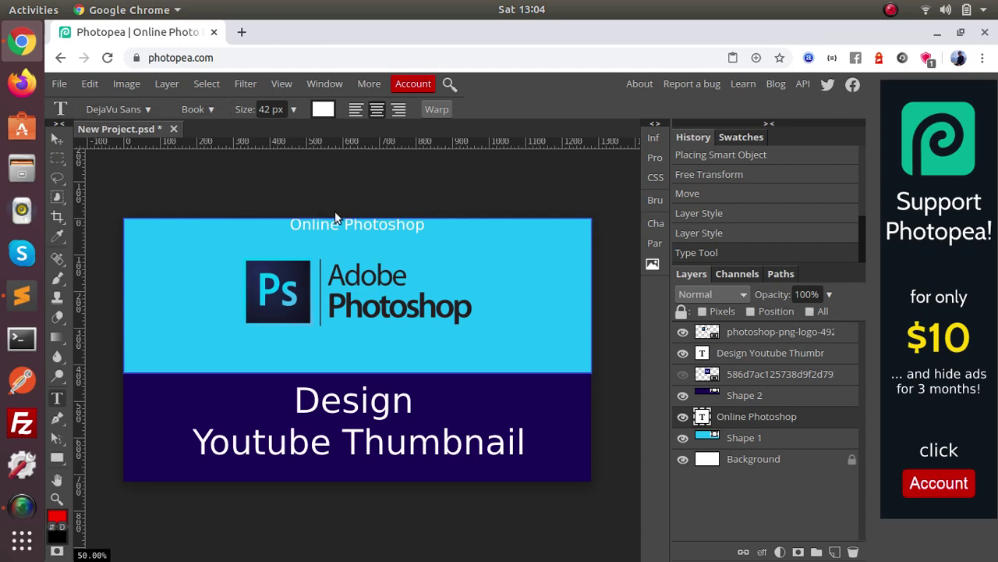
Move the 'Online Photoshop' label down just above the navy band
{"action": "left_click", "coordinate": [57, 139]}
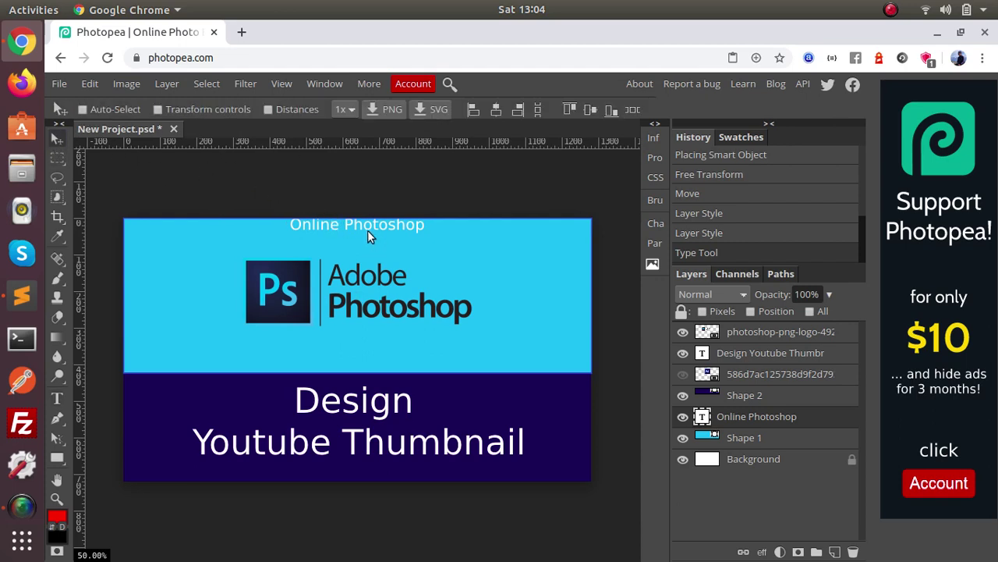
{"action": "left_click_drag", "start_coordinate": [368, 231], "coordinate": [367, 365]}
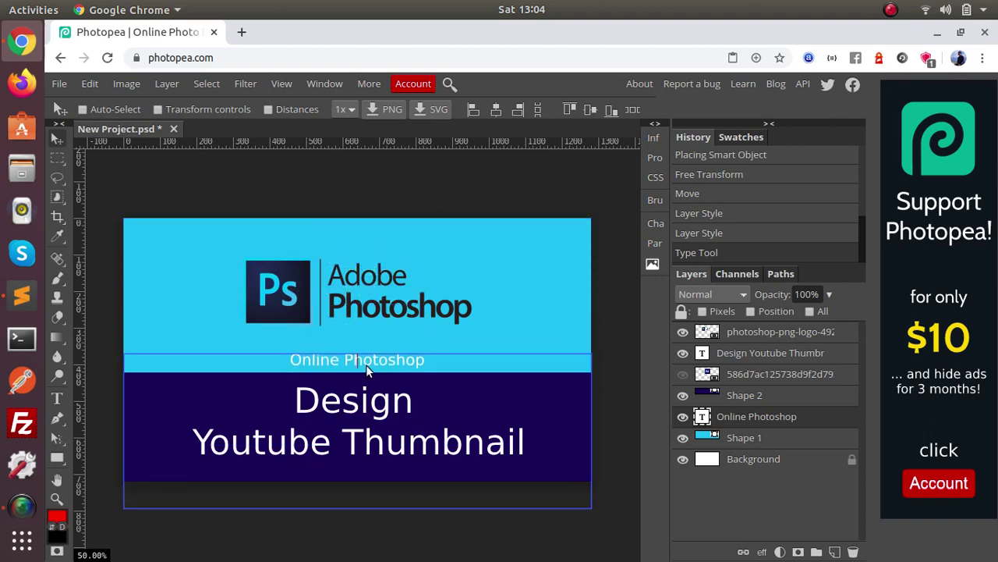
{"action": "left_click", "coordinate": [749, 458]}
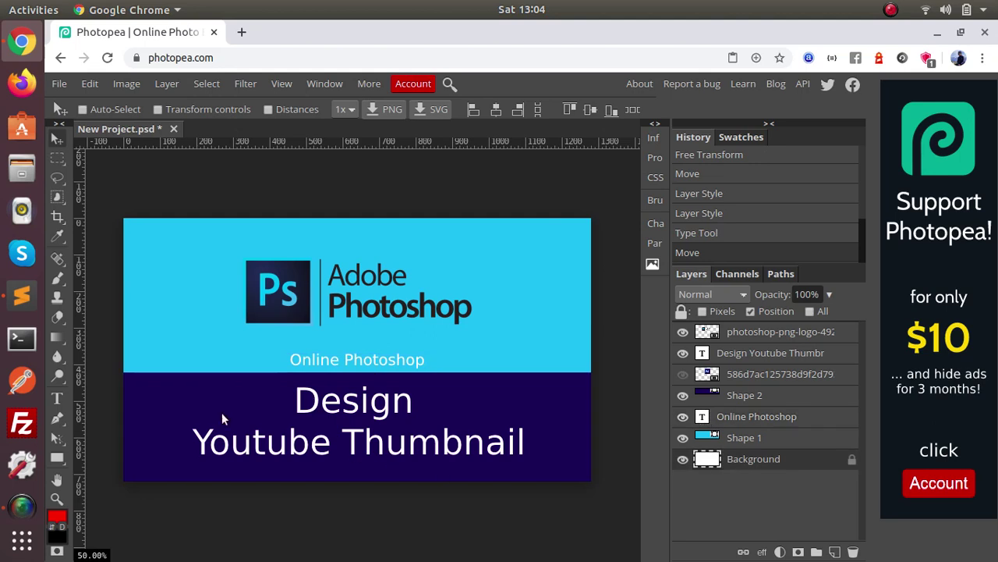
{"action": "left_click", "coordinate": [57, 458]}
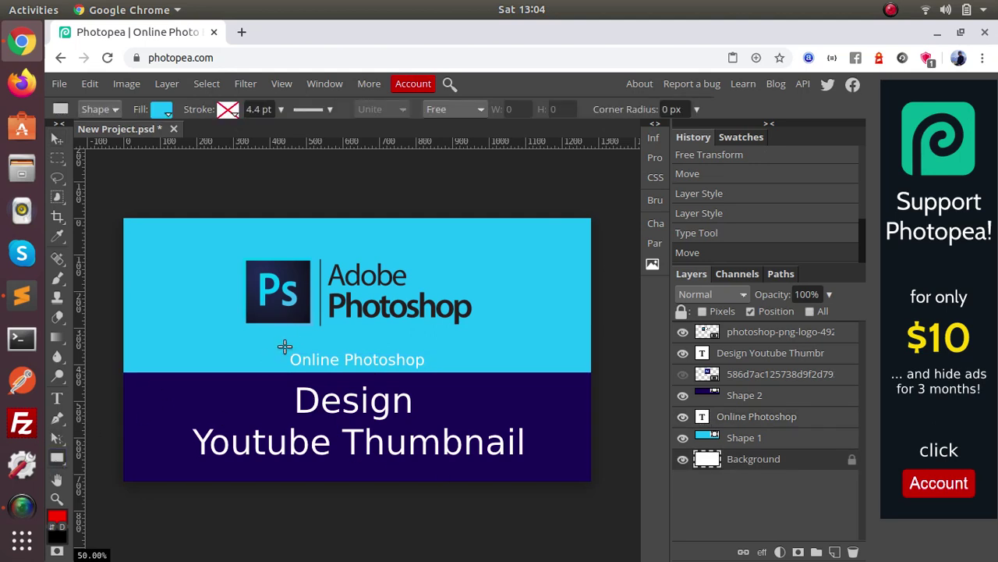
Draw a black 436 × 59 px box over the label and stack the text above it
{"action": "left_click_drag", "start_coordinate": [278, 344], "coordinate": [433, 367]}
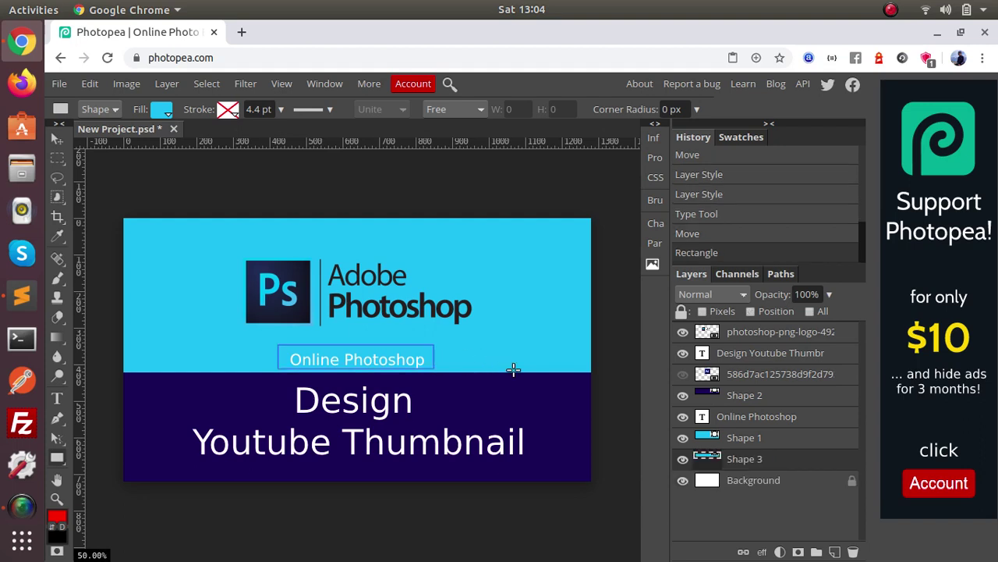
{"action": "left_click", "coordinate": [161, 110]}
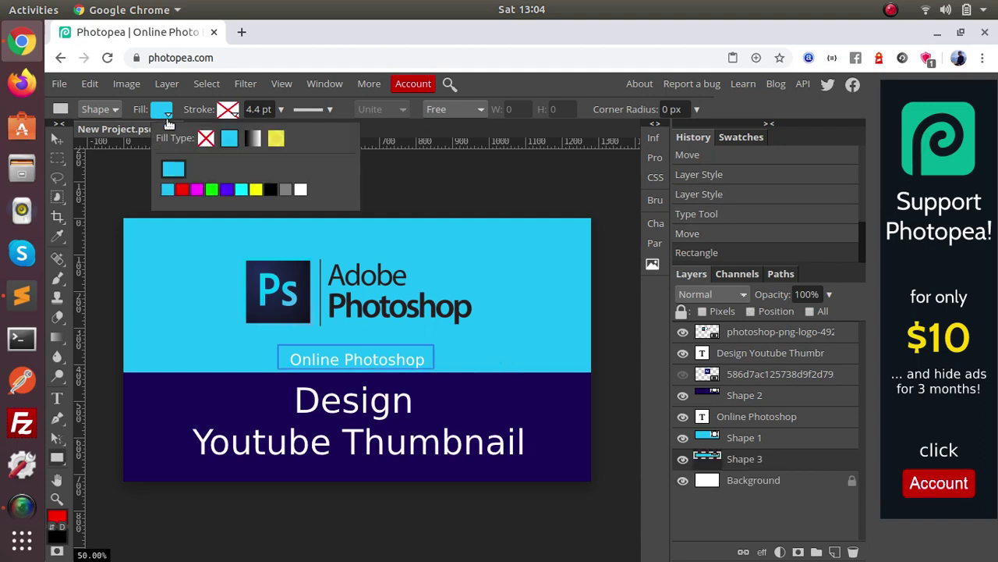
{"action": "left_click", "coordinate": [271, 188]}
{"action": "left_click", "coordinate": [768, 513]}
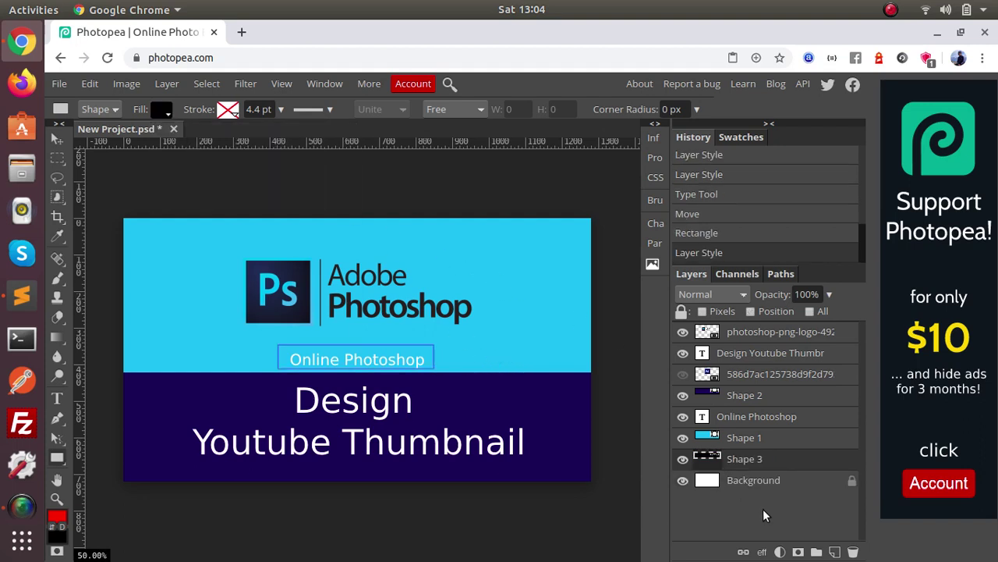
{"action": "left_click_drag", "start_coordinate": [734, 450], "coordinate": [737, 346]}
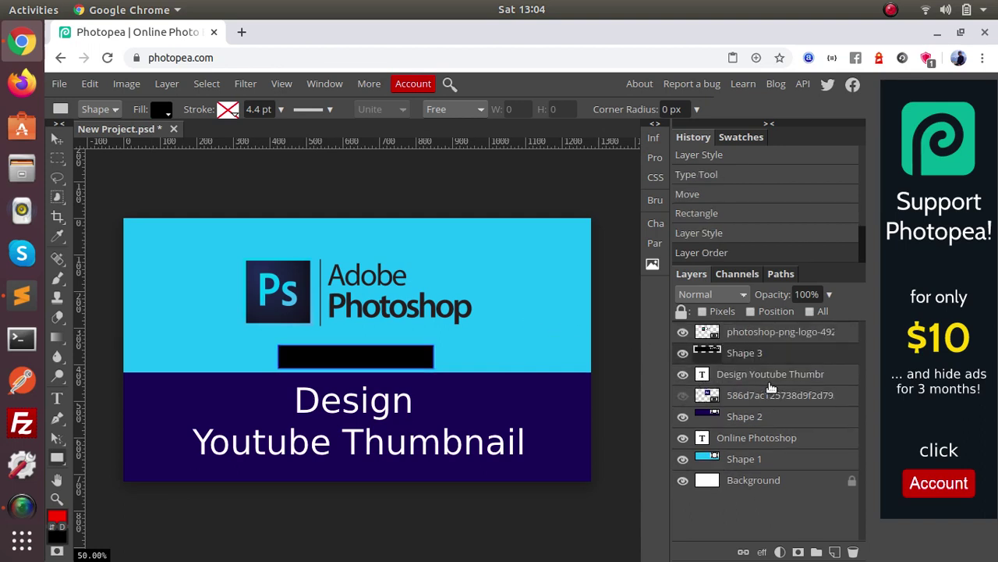
{"action": "left_click_drag", "start_coordinate": [756, 440], "coordinate": [752, 329]}
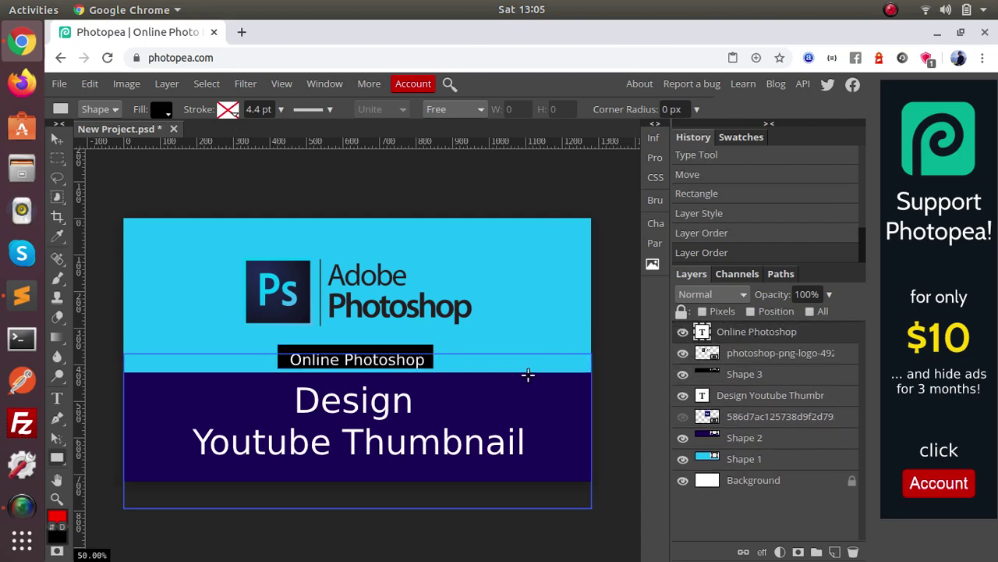
Nudge the Online Photoshop label text up two pixels with the Move tool
{"action": "left_click", "coordinate": [57, 138]}
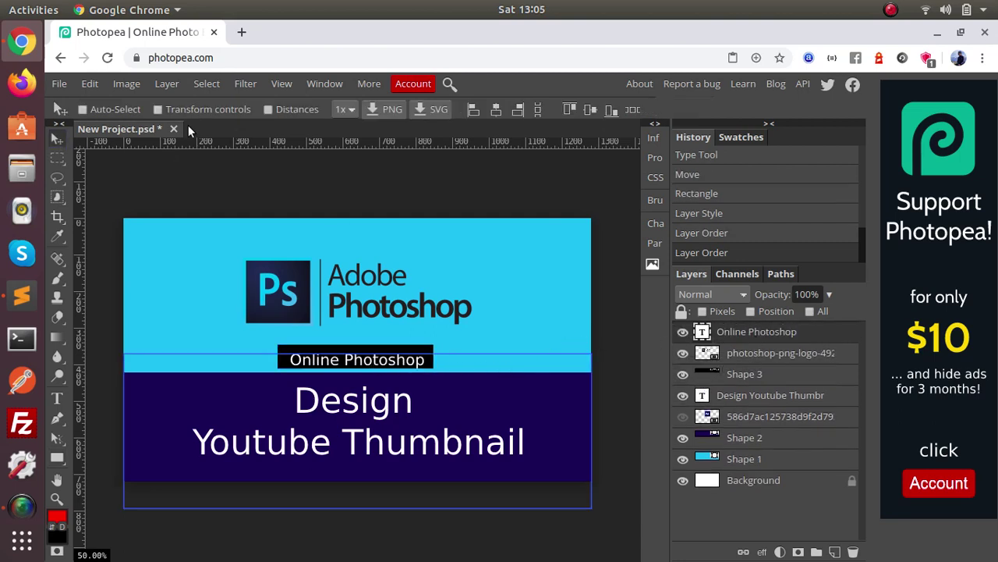
{"action": "left_click", "coordinate": [202, 110]}
{"action": "key", "text": "Up"}
{"action": "key", "text": "Up"}
{"action": "key", "text": "Up"}
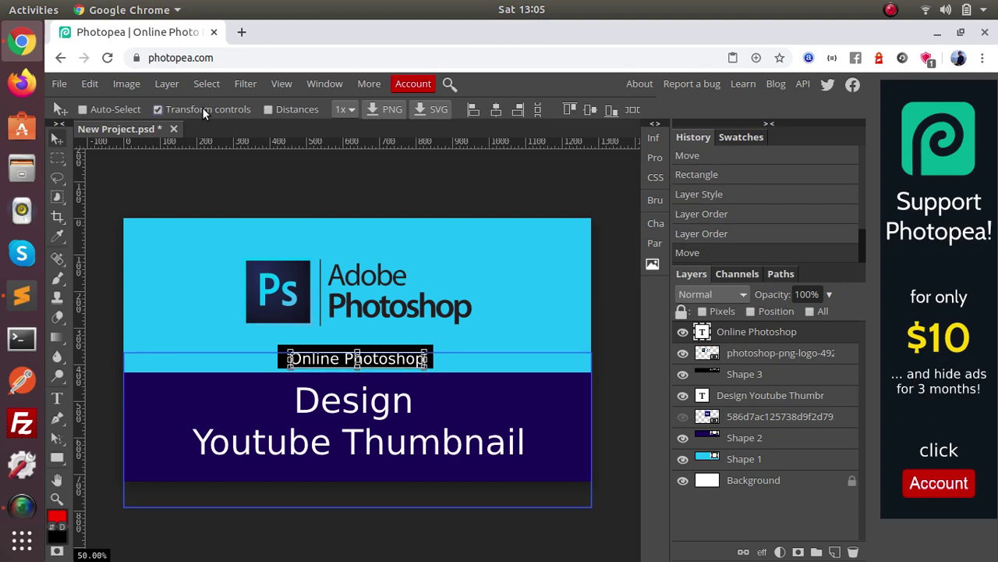
{"action": "key", "text": "Up"}
{"action": "key", "text": "Up"}
{"action": "key", "text": "Up"}
{"action": "key", "text": "Up"}
{"action": "key", "text": "Up"}
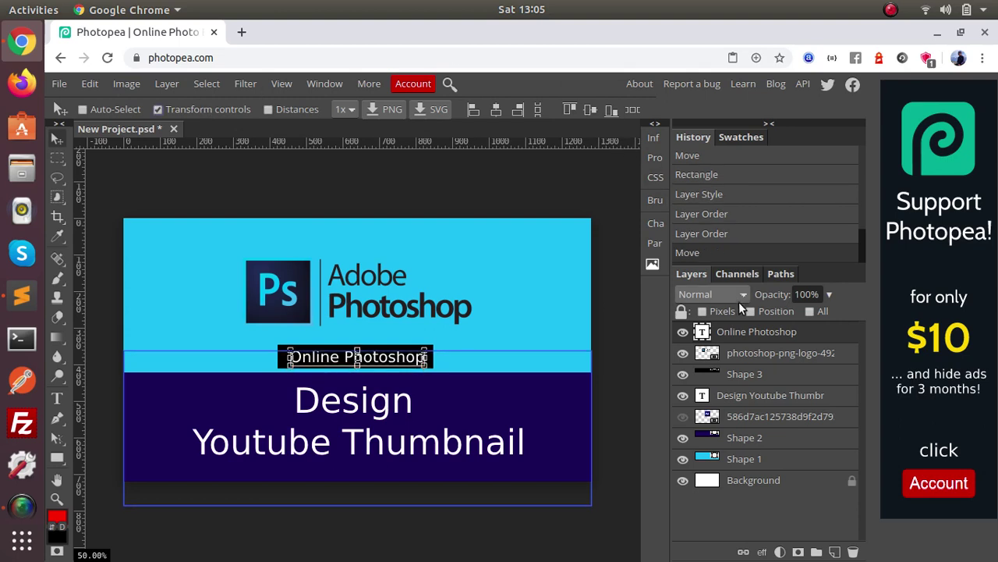
Centre the label text and its black box (Shape 3) on each other horizontally and vertically
{"action": "left_click", "coordinate": [751, 376]}
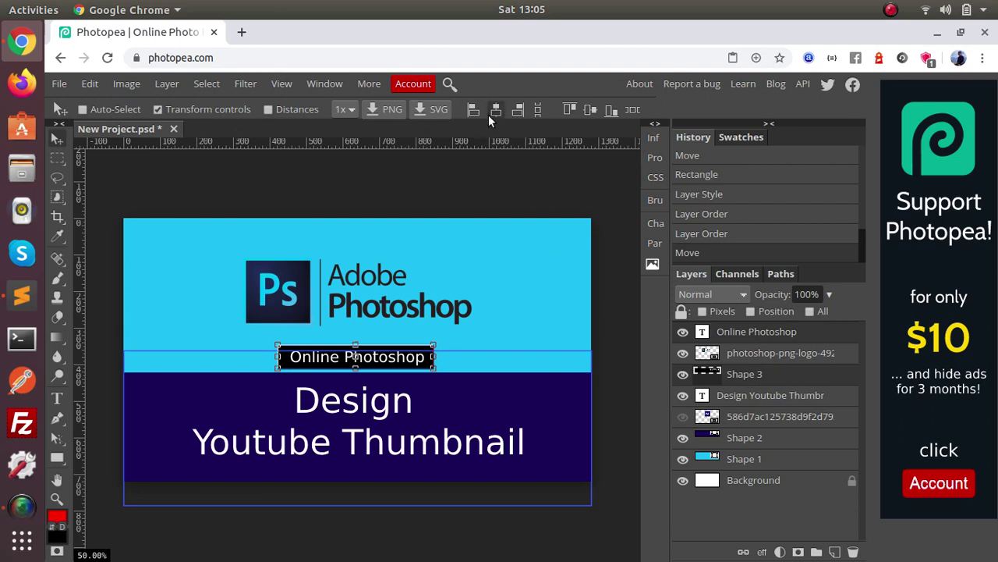
{"action": "left_click", "coordinate": [495, 110]}
{"action": "left_click", "coordinate": [590, 111]}
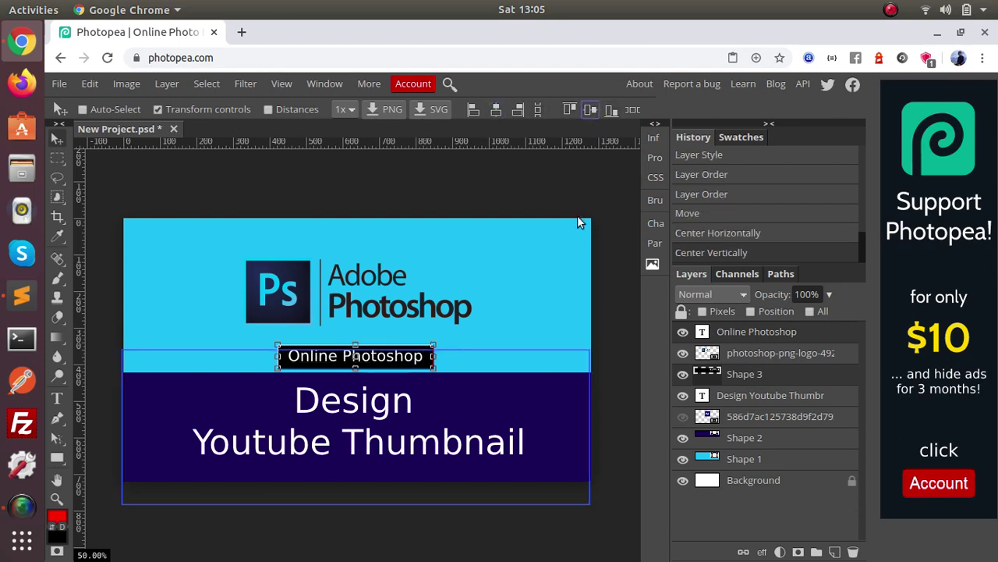
{"action": "left_click", "coordinate": [778, 487]}
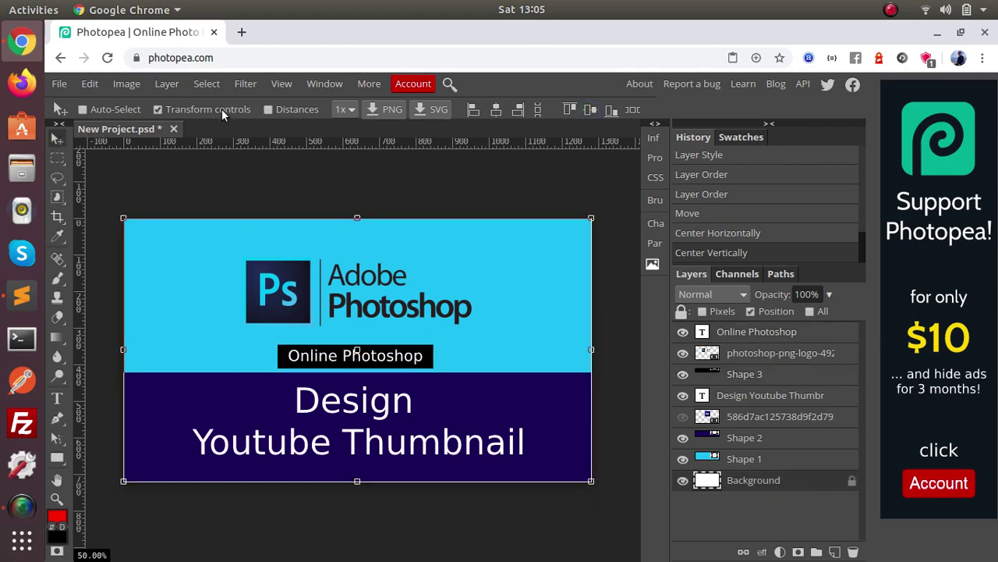
{"action": "left_click", "coordinate": [159, 109]}
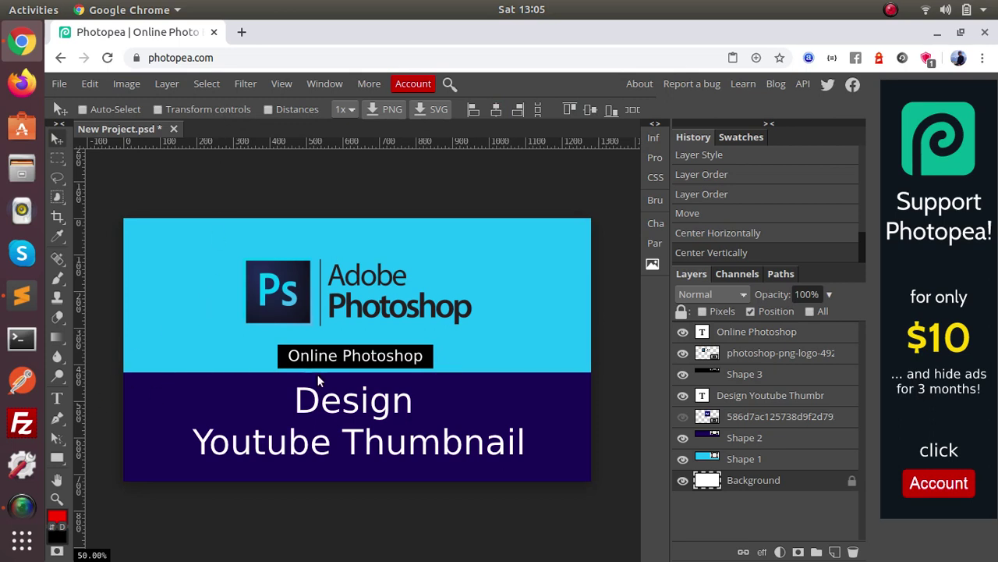
{"action": "left_click", "coordinate": [59, 399]}
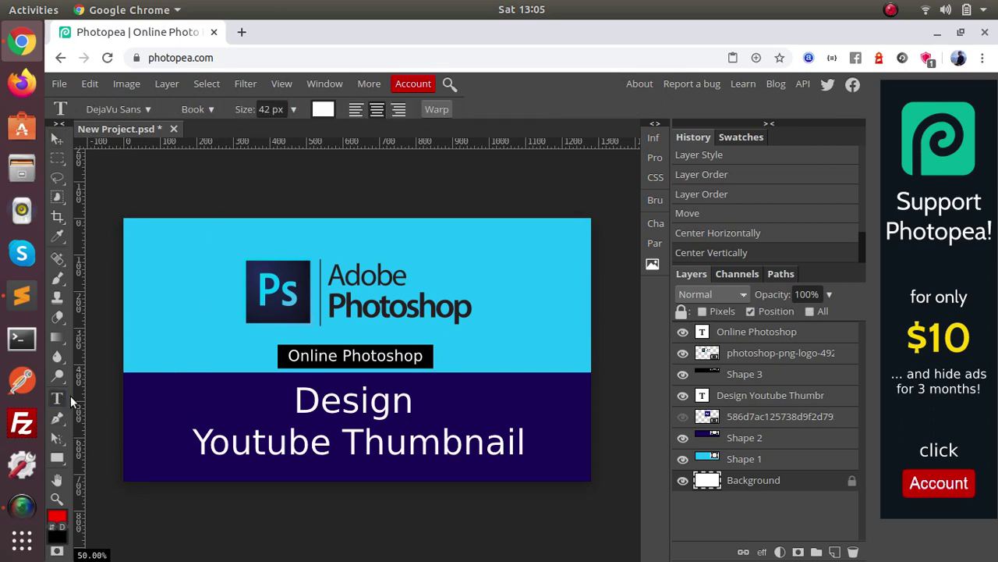
Set the whole DESIGN YOUTUBE THUMBNAIL title in the Action Man font
{"action": "left_click", "coordinate": [309, 414]}
{"action": "key", "text": "ctrl+a"}
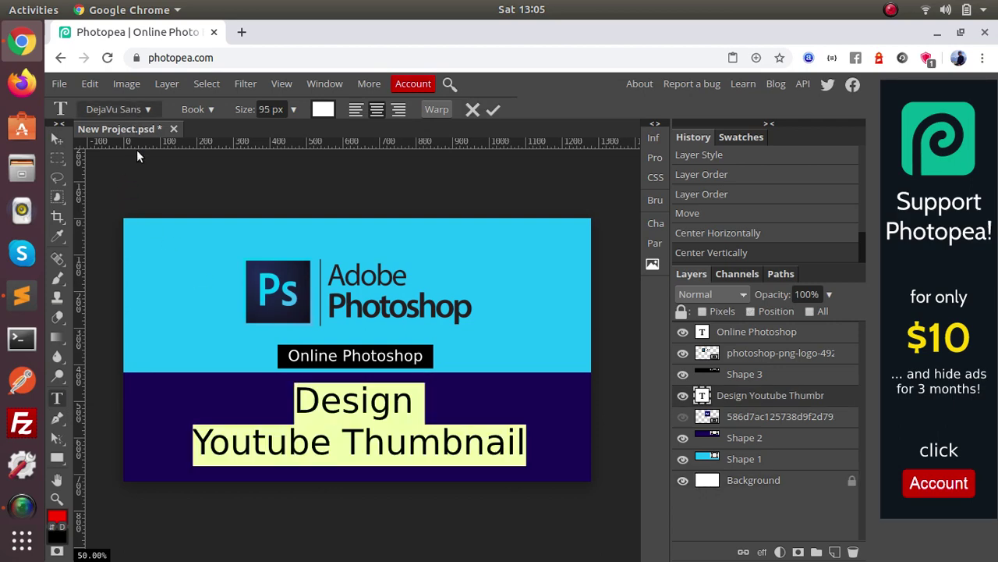
{"action": "left_click", "coordinate": [119, 109]}
{"action": "left_click", "coordinate": [153, 222]}
{"action": "type", "text": "ac"}
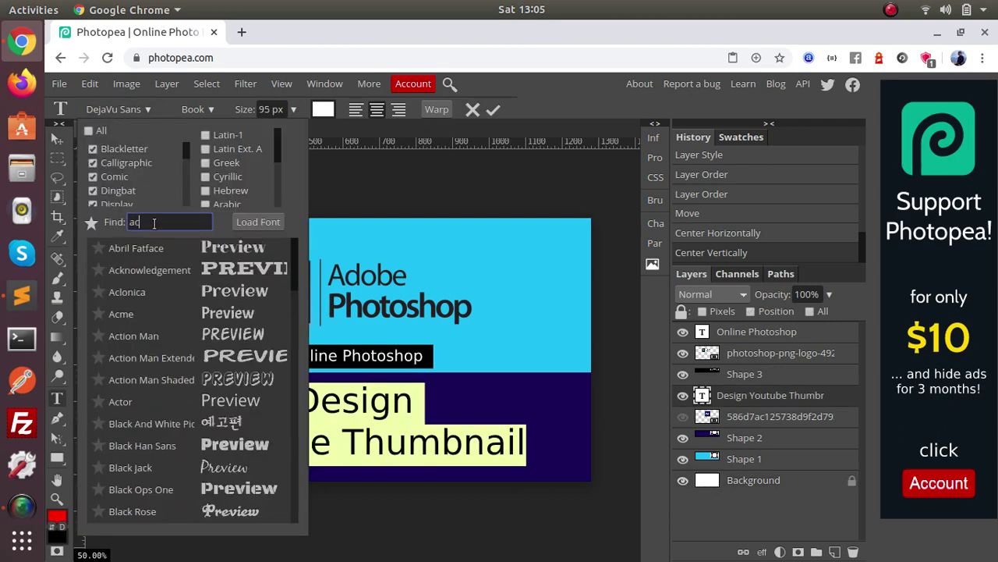
{"action": "type", "text": "tion"}
{"action": "left_click", "coordinate": [156, 248]}
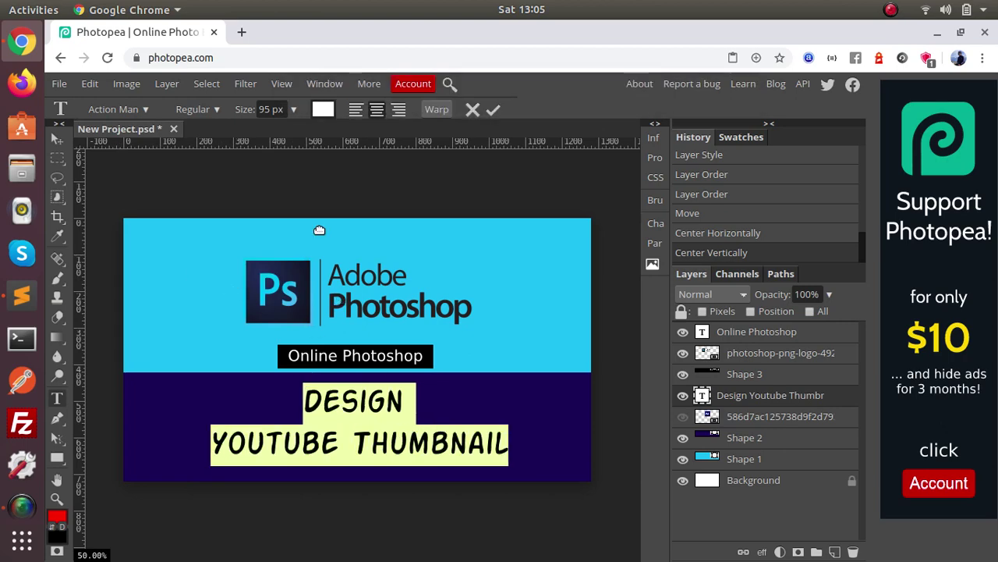
Raise the title's font size to 129 px and commit the text
{"action": "left_click", "coordinate": [271, 109]}
{"action": "scroll", "coordinate": [271, 110], "scroll_direction": "up", "scroll_amount": 5}
{"action": "scroll", "coordinate": [271, 109], "scroll_direction": "up", "scroll_amount": 10}
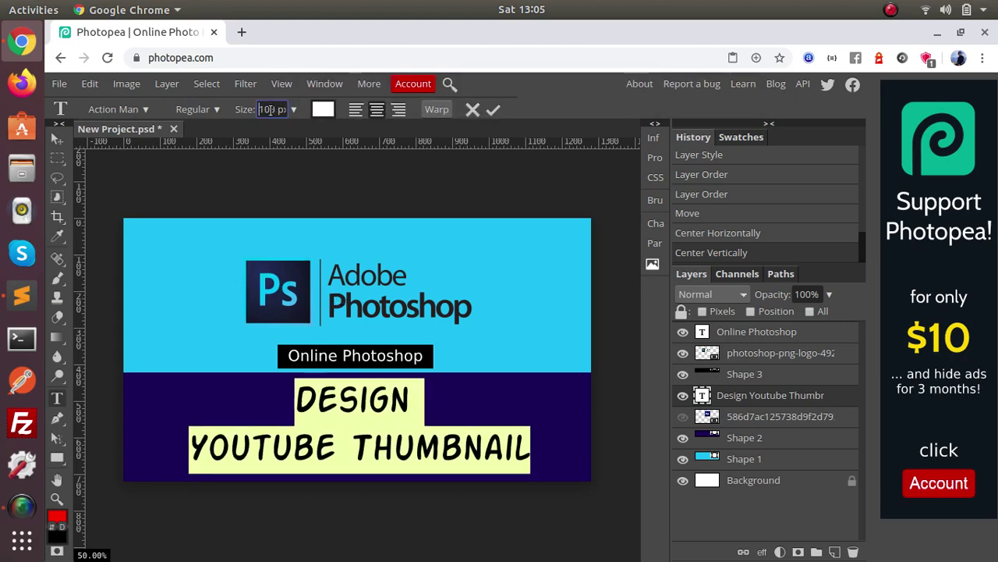
{"action": "scroll", "coordinate": [271, 110], "scroll_direction": "up", "scroll_amount": 15}
{"action": "scroll", "coordinate": [271, 109], "scroll_direction": "up", "scroll_amount": 2}
{"action": "scroll", "coordinate": [270, 109], "scroll_direction": "up", "scroll_amount": 1}
{"action": "scroll", "coordinate": [270, 110], "scroll_direction": "up", "scroll_amount": 1}
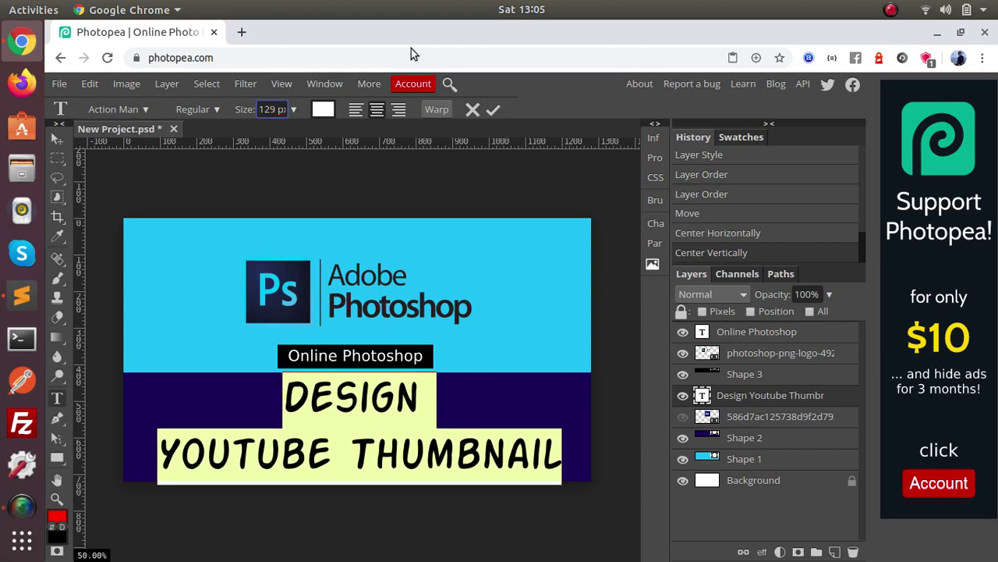
{"action": "left_click", "coordinate": [493, 109]}
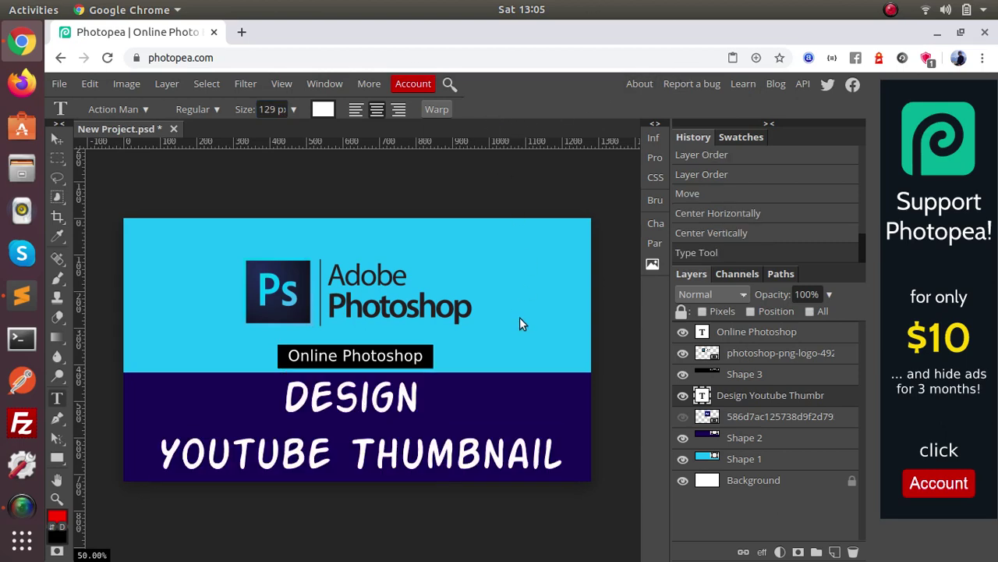
Add a black Stroke layer style to the title layer
{"action": "right_click", "coordinate": [744, 396]}
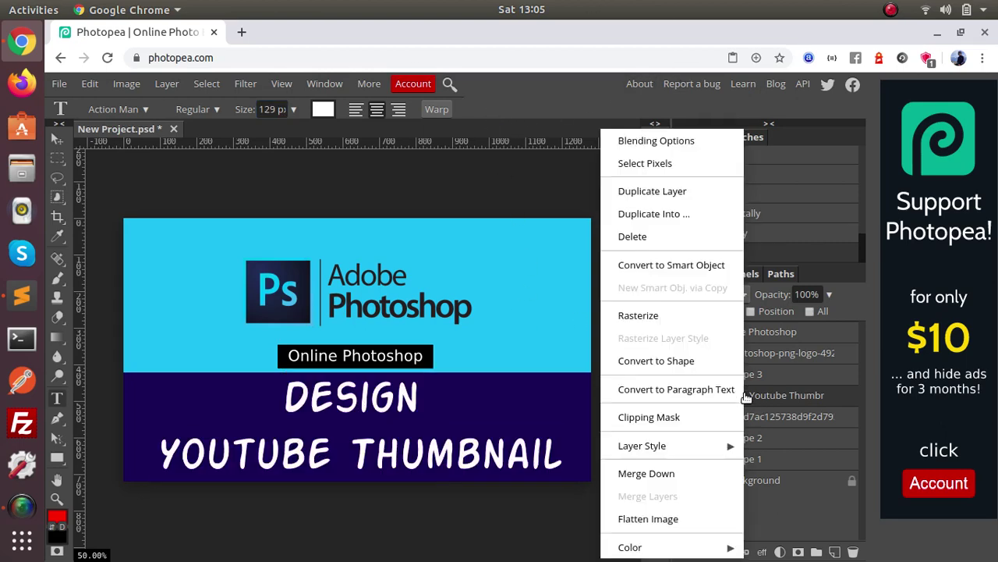
{"action": "left_click", "coordinate": [677, 142]}
{"action": "left_click", "coordinate": [201, 308]}
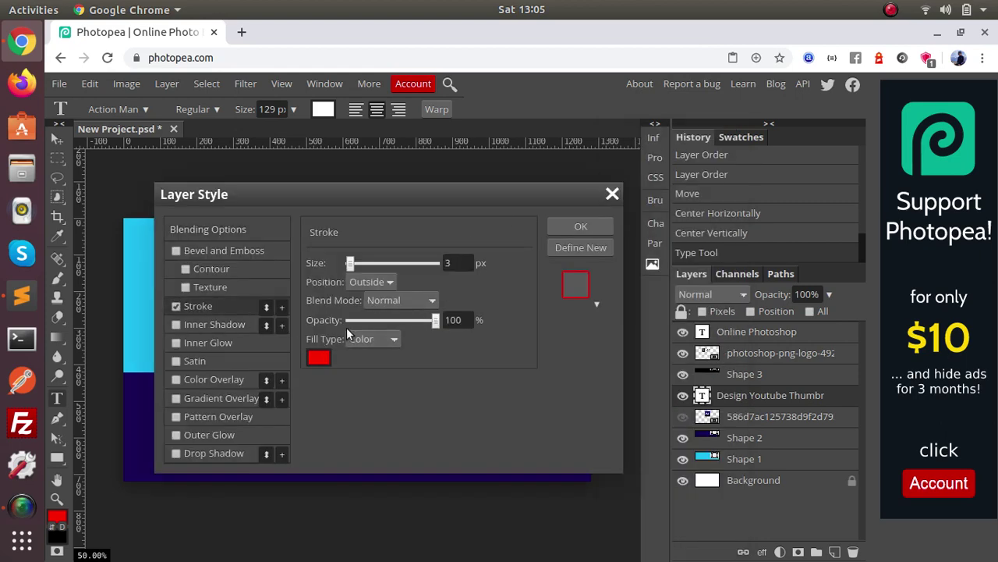
{"action": "left_click", "coordinate": [320, 359]}
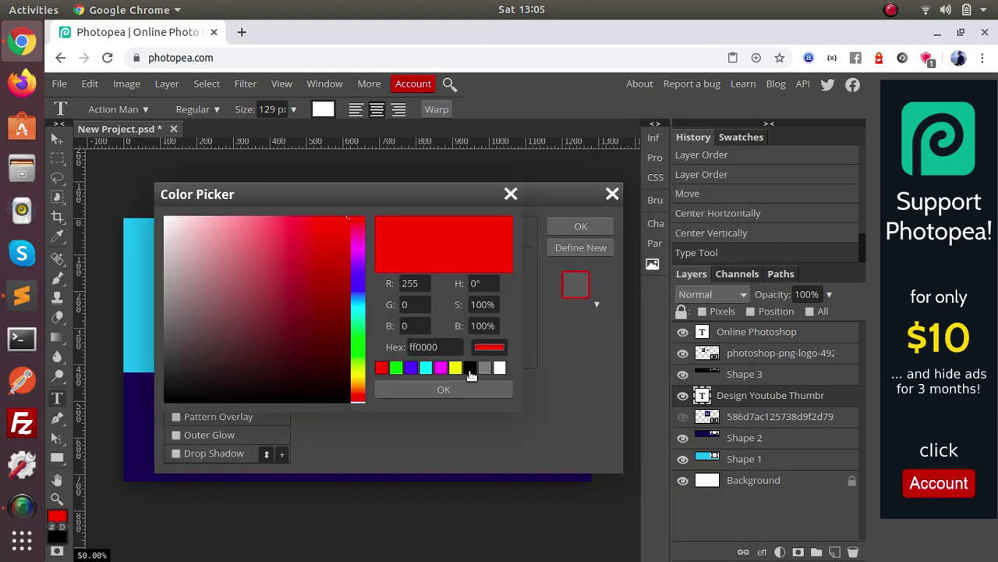
{"action": "left_click", "coordinate": [477, 367]}
{"action": "left_click", "coordinate": [421, 388]}
{"action": "left_click_drag", "start_coordinate": [544, 191], "coordinate": [854, 119]}
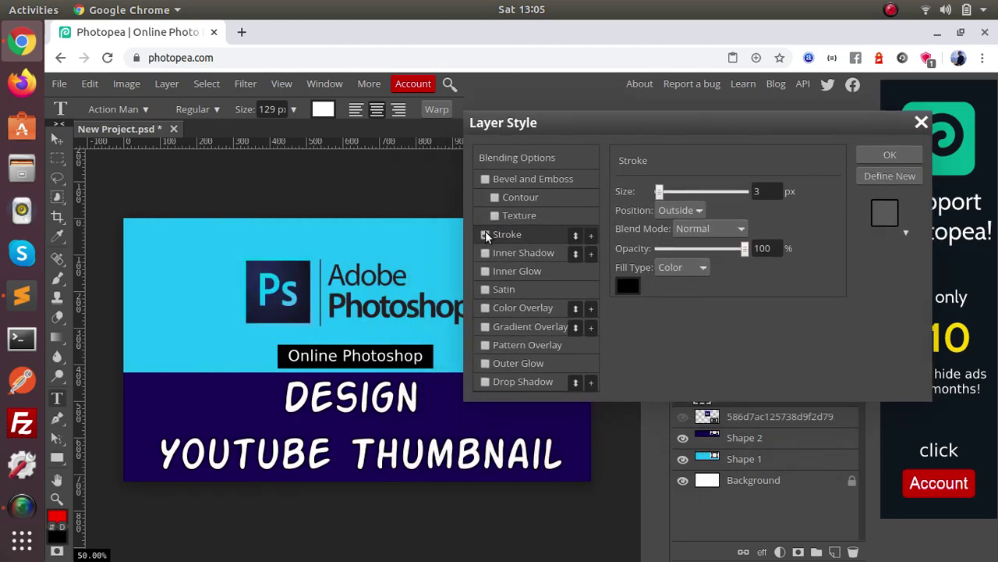
Compare the title with and without the outline, set stroke size to 8 px, and apply
{"action": "left_click", "coordinate": [485, 235]}
{"action": "left_click", "coordinate": [485, 235]}
{"action": "left_click", "coordinate": [759, 191]}
{"action": "scroll", "coordinate": [756, 191], "scroll_direction": "up", "scroll_amount": 3}
{"action": "scroll", "coordinate": [756, 192], "scroll_direction": "up", "scroll_amount": 1}
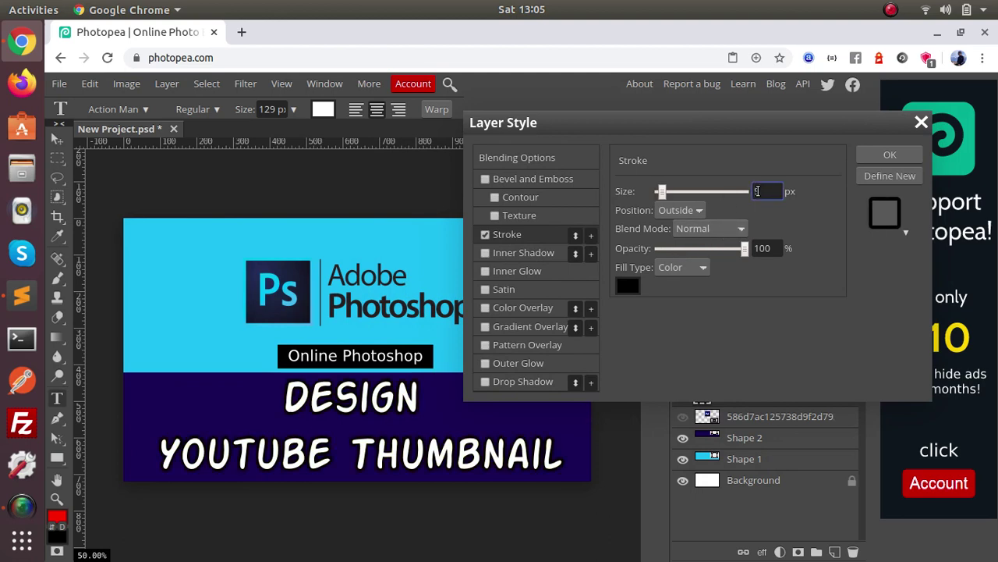
{"action": "scroll", "coordinate": [757, 191], "scroll_direction": "down", "scroll_amount": 2}
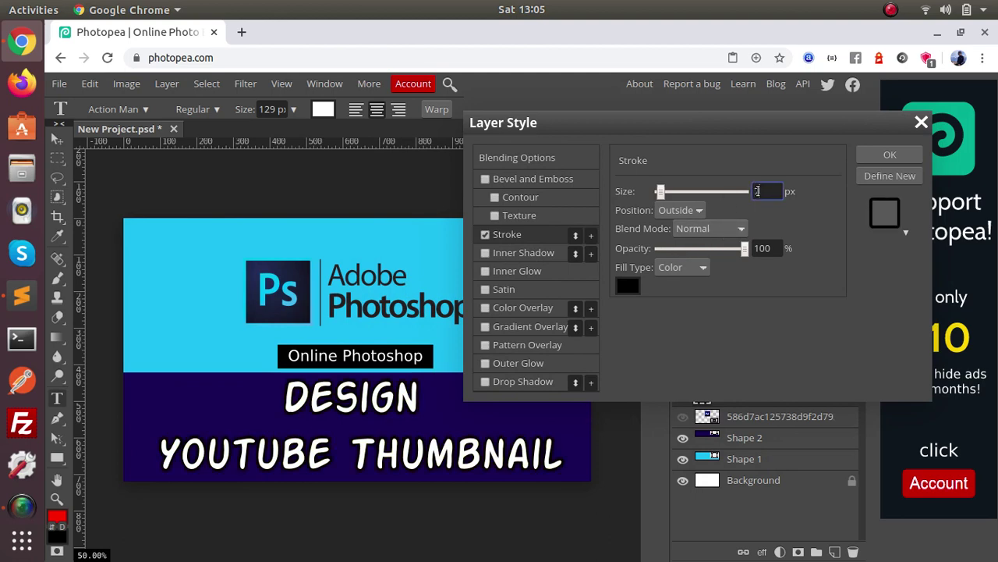
{"action": "left_click", "coordinate": [890, 155]}
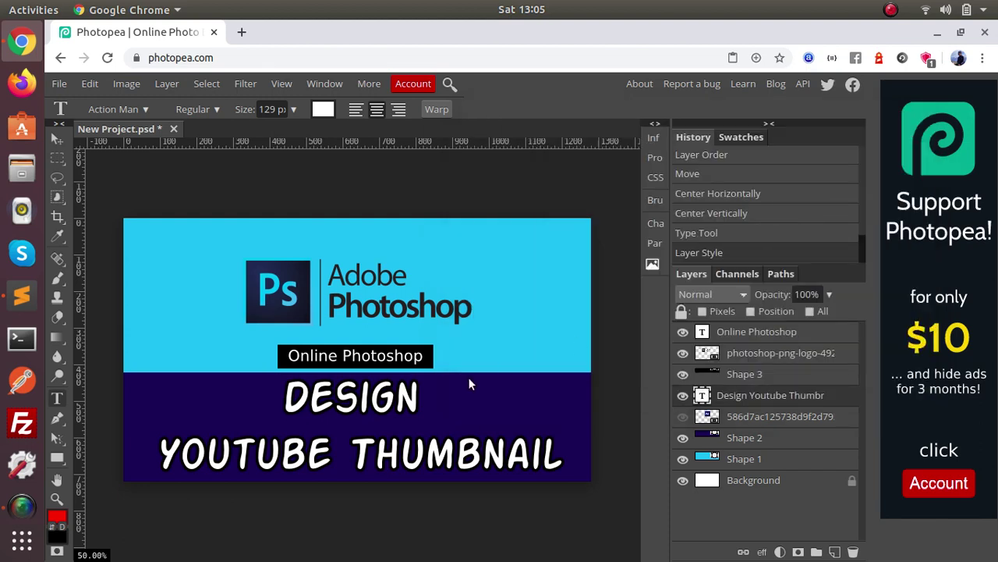
Nudge the Photoshop logo layer up two pixels
{"action": "left_click", "coordinate": [765, 364]}
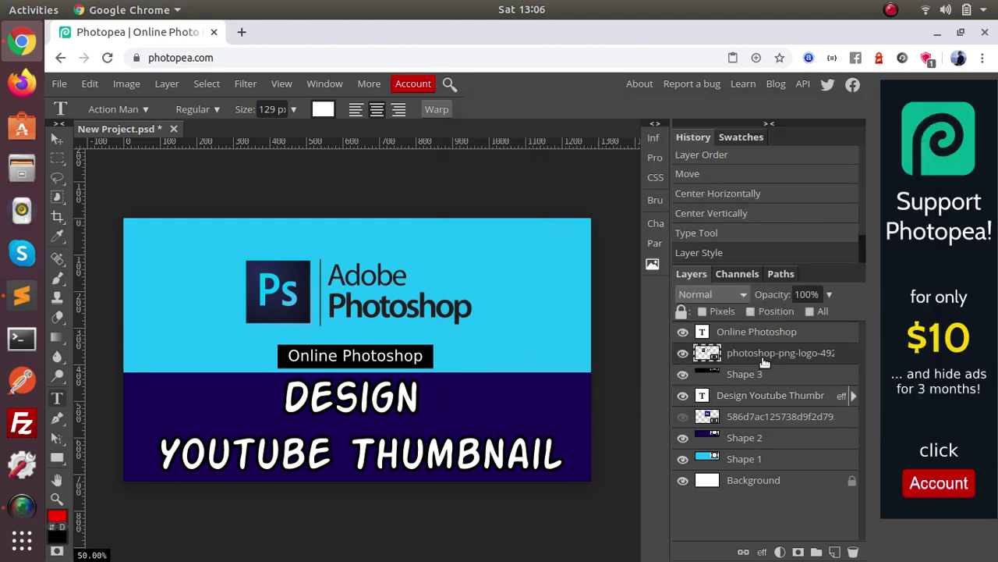
{"action": "left_click", "coordinate": [56, 138]}
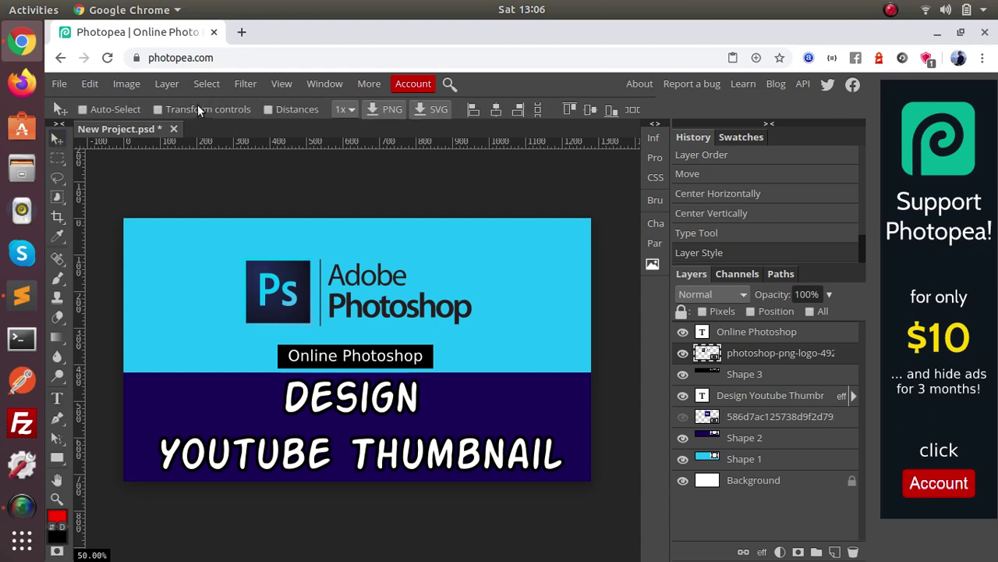
{"action": "left_click", "coordinate": [196, 103]}
{"action": "key", "text": "Up"}
{"action": "key", "text": "Up"}
{"action": "key", "text": "Up"}
{"action": "key", "text": "Up"}
{"action": "key", "text": "Up"}
{"action": "key", "text": "Up"}
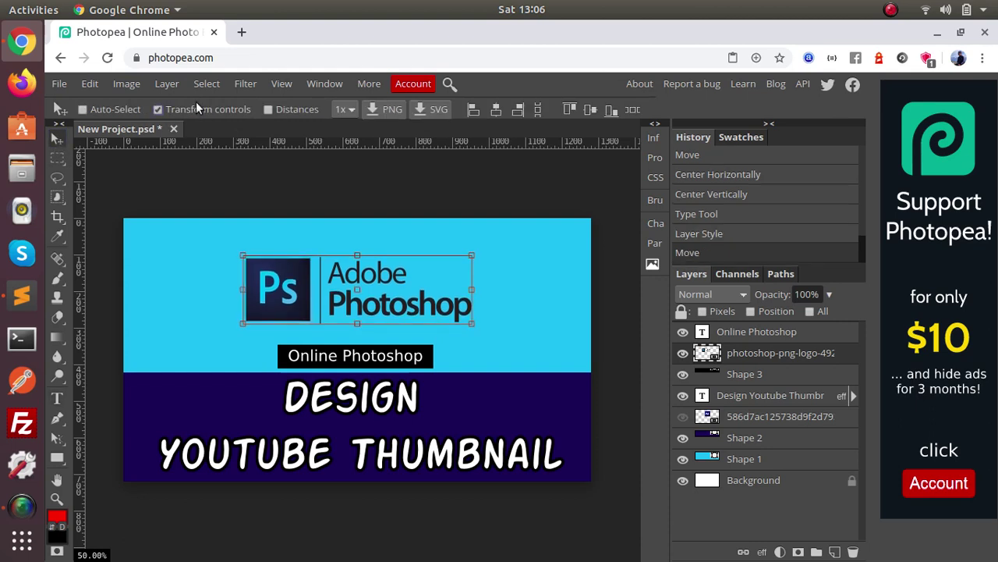
{"action": "key", "text": "Up"}
{"action": "key", "text": "Up"}
{"action": "key", "text": "Up"}
{"action": "key", "text": "Up"}
{"action": "key", "text": "Up"}
{"action": "key", "text": "Up"}
{"action": "key", "text": "Up"}
{"action": "key", "text": "Up"}
{"action": "key", "text": "Up"}
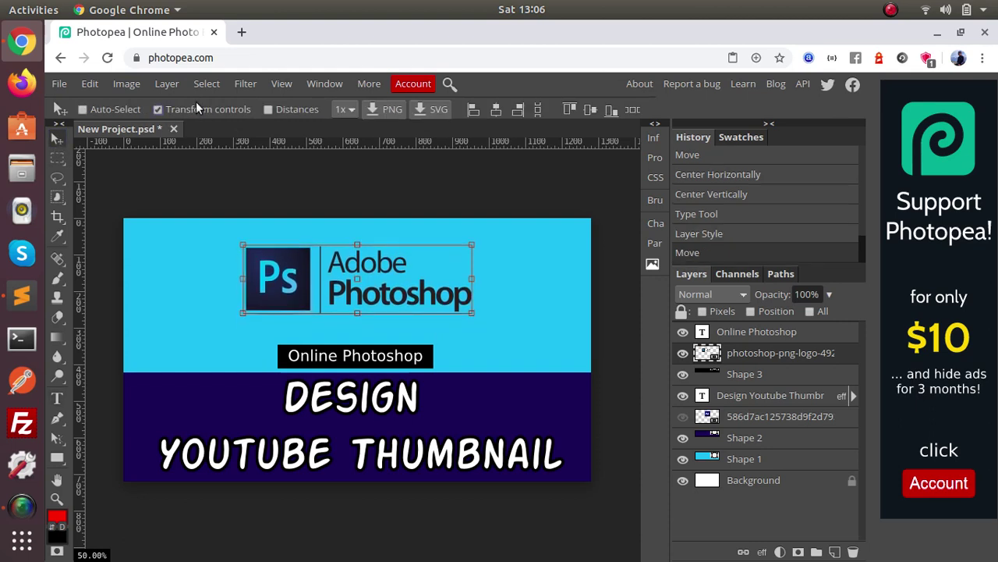
Move Shape 3 under the Online Photoshop text and merge the two layers
{"action": "left_click", "coordinate": [766, 376]}
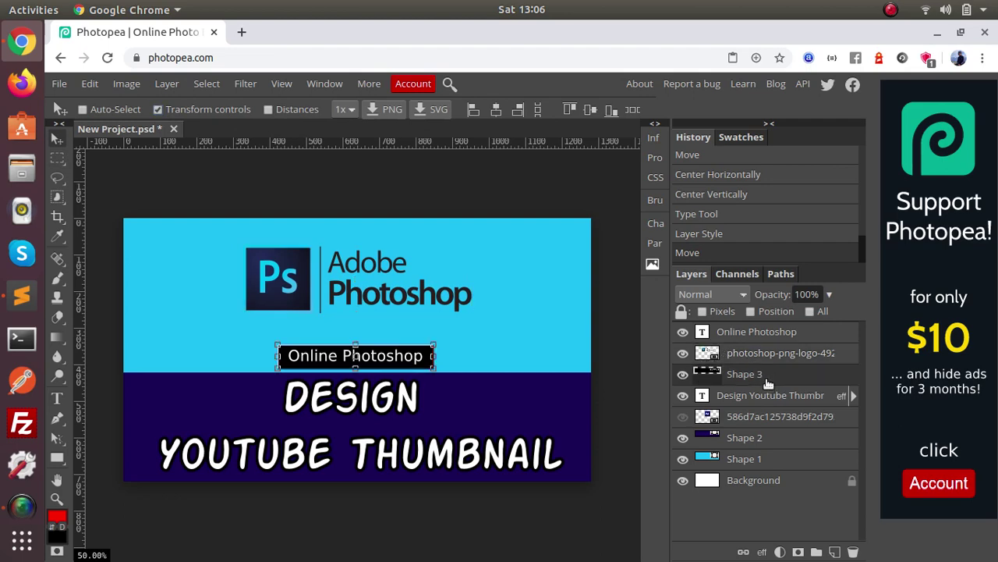
{"action": "left_click_drag", "start_coordinate": [768, 376], "coordinate": [763, 340]}
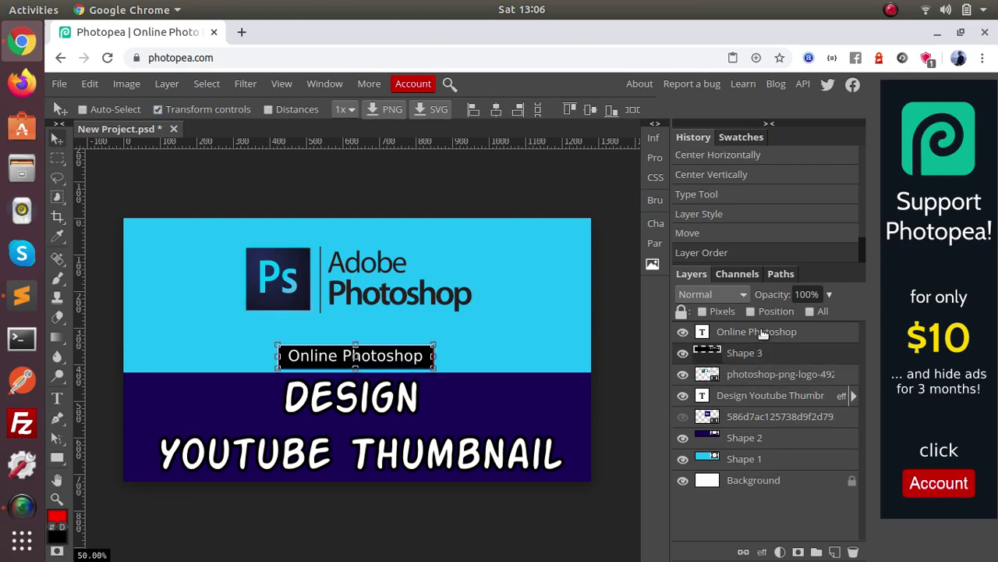
{"action": "left_click", "coordinate": [763, 334]}
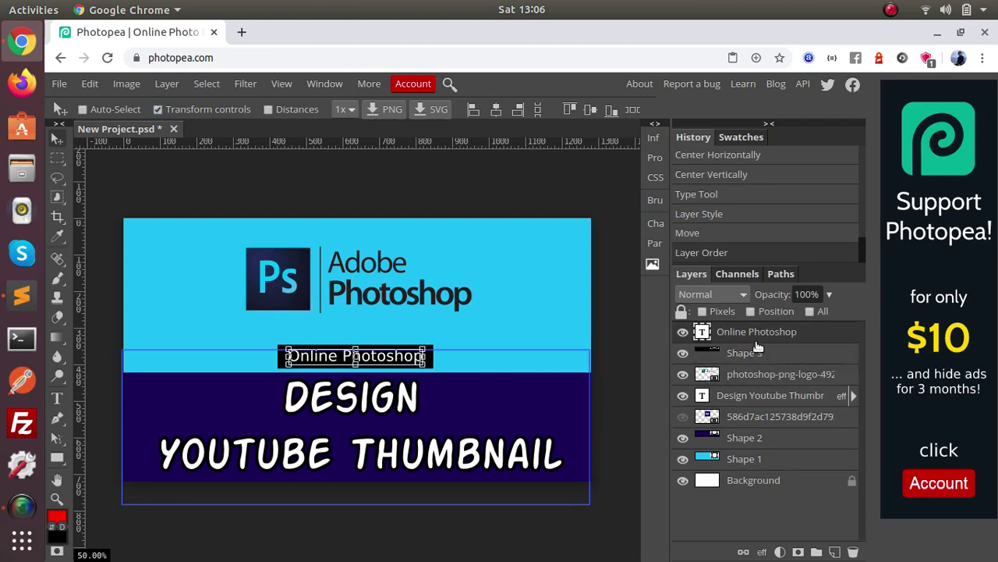
{"action": "right_click", "coordinate": [755, 342]}
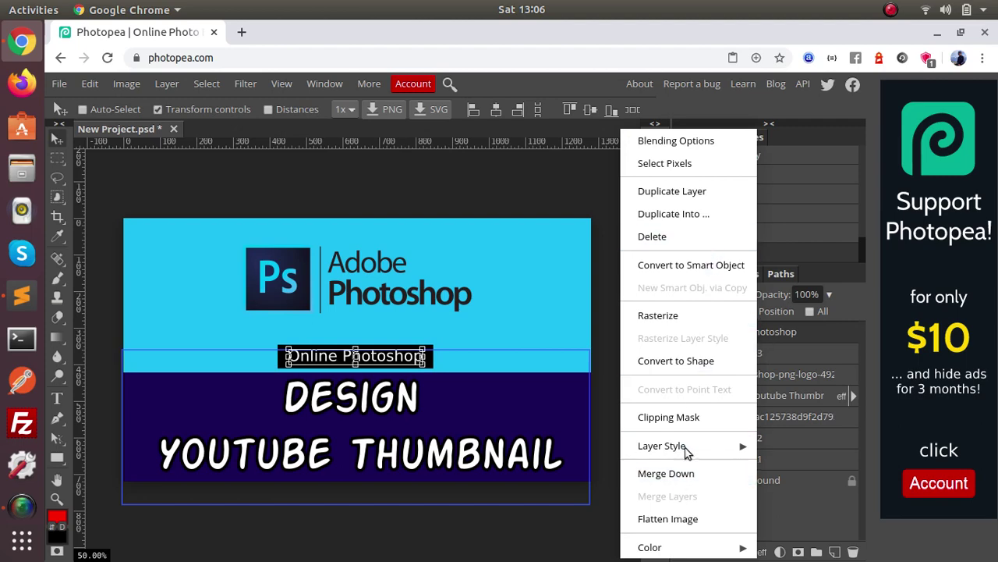
{"action": "left_click", "coordinate": [768, 334]}
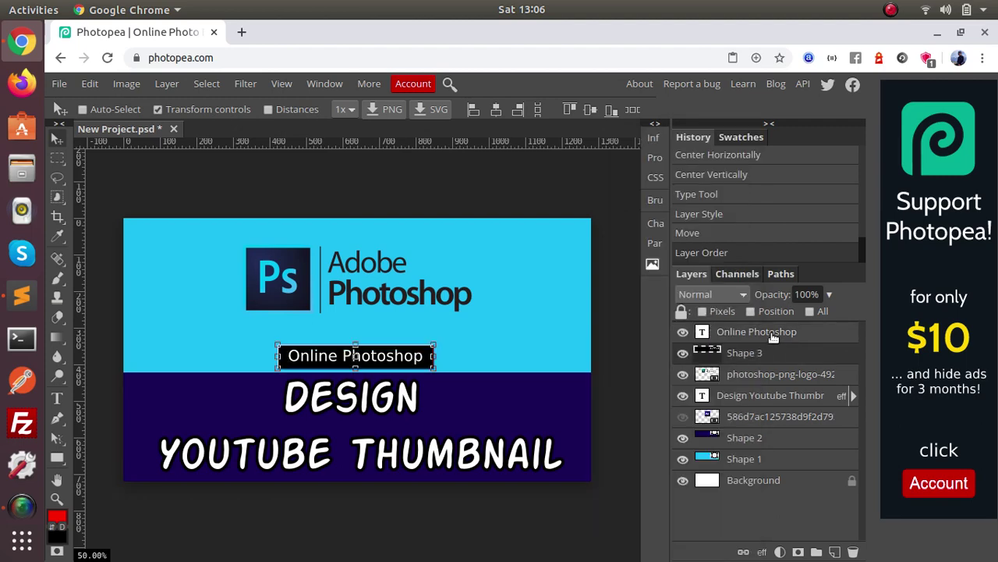
{"action": "right_click", "coordinate": [773, 336]}
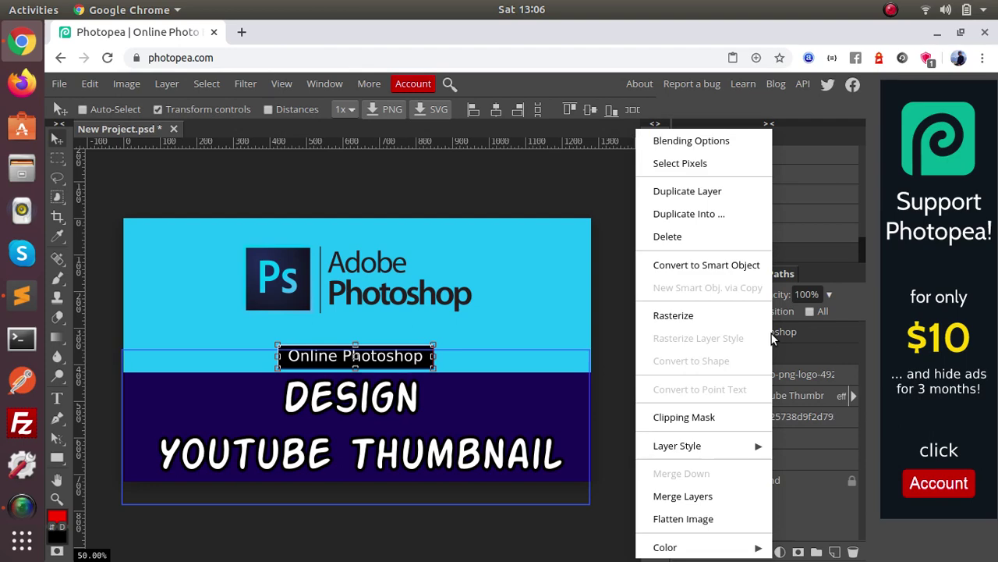
{"action": "left_click", "coordinate": [691, 496]}
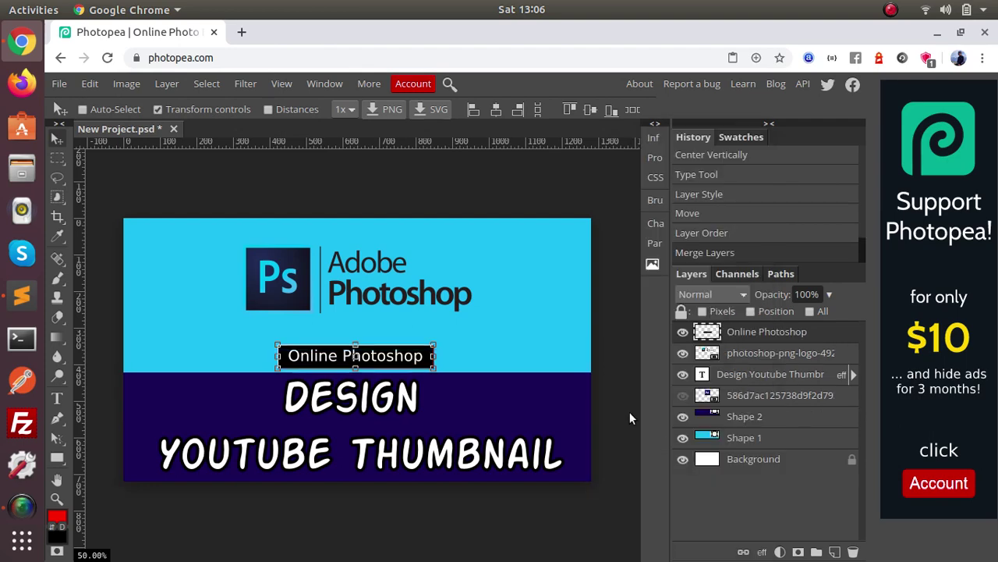
Raise the Online Photoshop label slightly
{"action": "left_click_drag", "start_coordinate": [413, 368], "coordinate": [411, 365]}
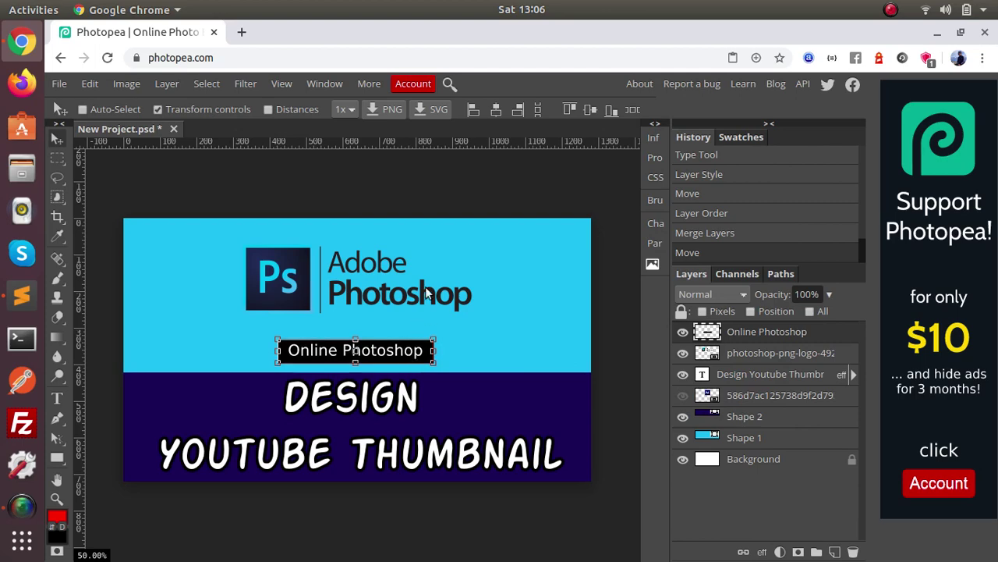
{"action": "left_click", "coordinate": [216, 111]}
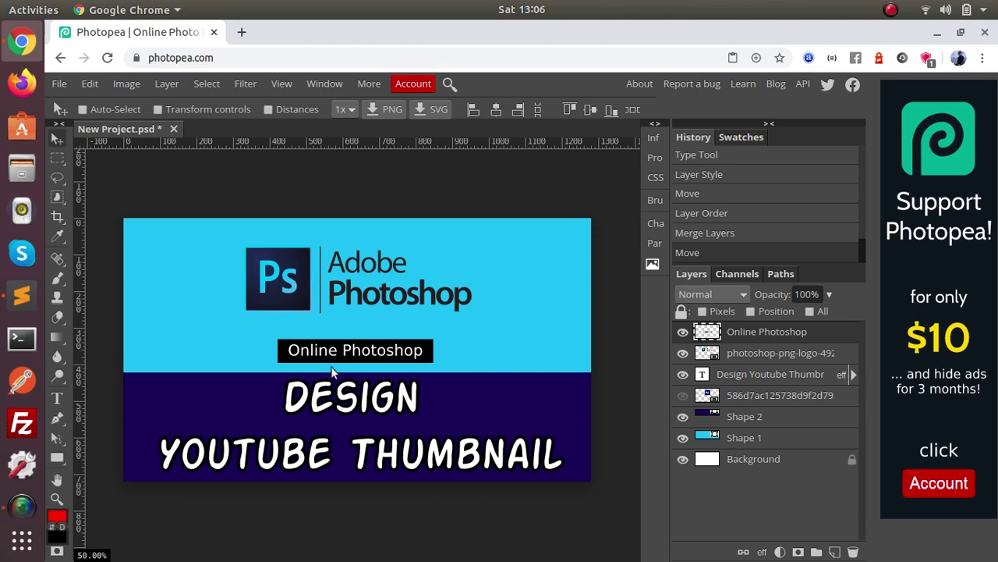
{"action": "left_click", "coordinate": [780, 419]}
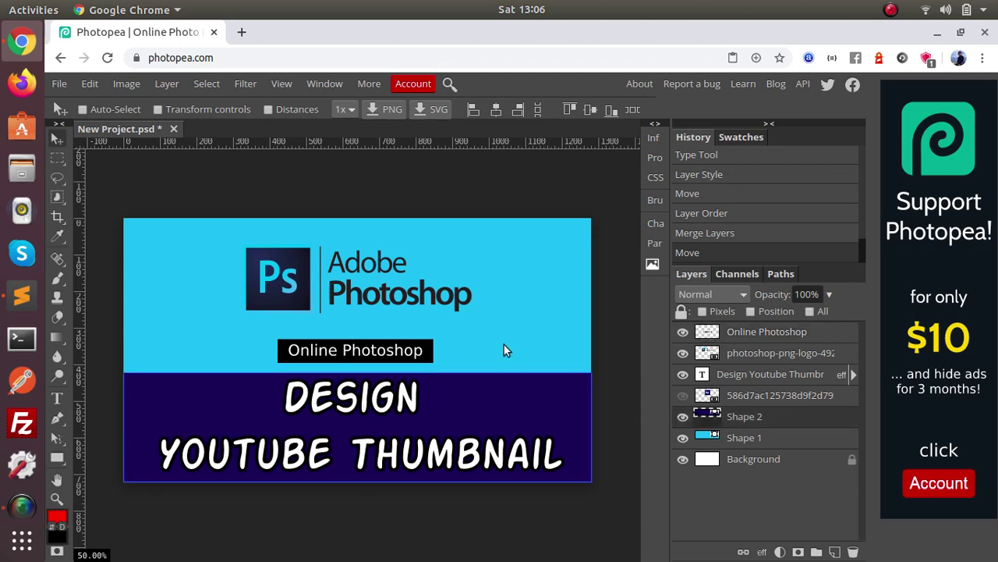
{"action": "left_click", "coordinate": [172, 109]}
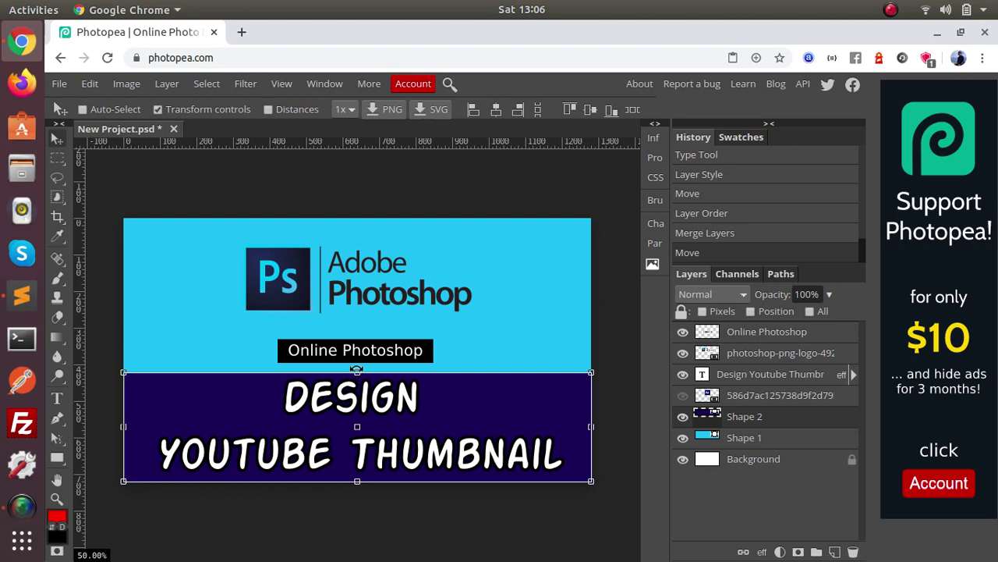
{"action": "left_click", "coordinate": [761, 335]}
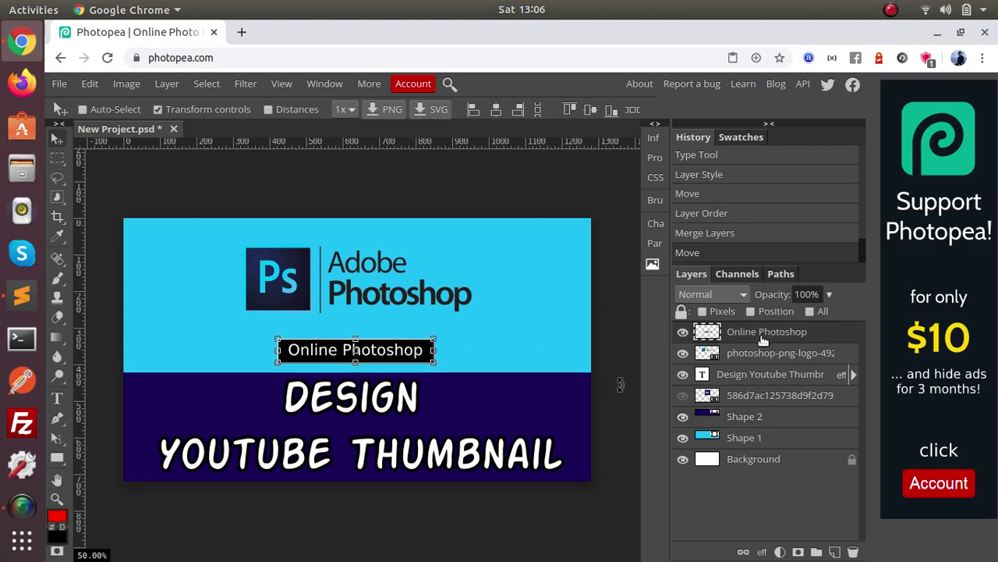
{"action": "key", "text": "shift+Up"}
{"action": "key", "text": "shift+Up"}
{"action": "key", "text": "shift+Up"}
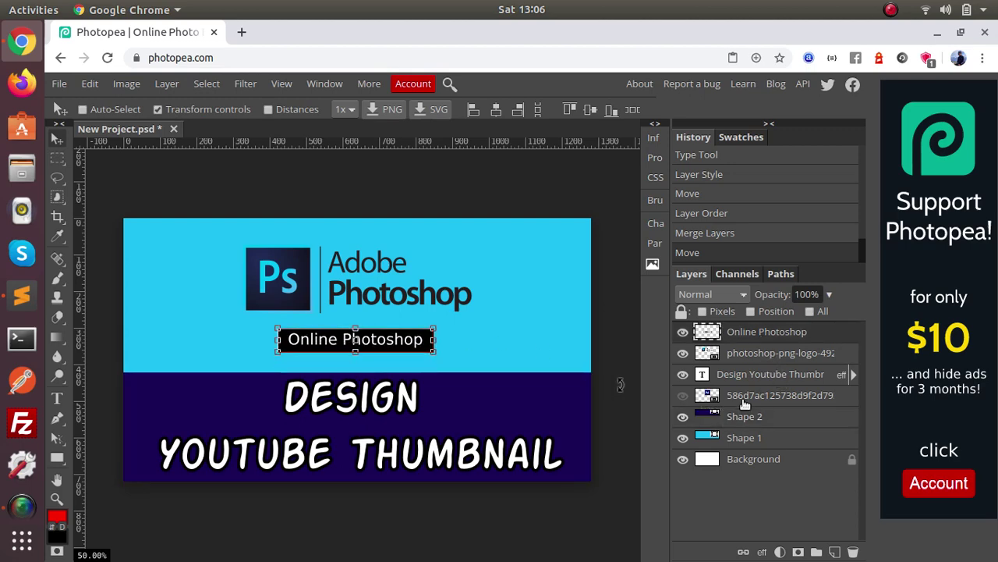
Move the band boundary up by stretching the navy band's top and shortening the cyan band's bottom
{"action": "left_click", "coordinate": [731, 437]}
{"action": "left_click", "coordinate": [734, 426]}
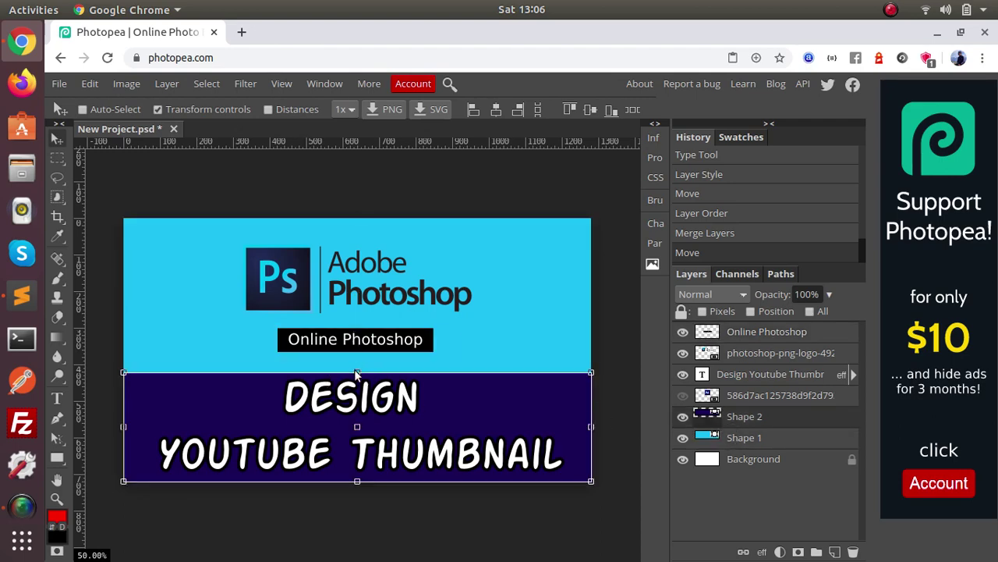
{"action": "left_click_drag", "start_coordinate": [356, 372], "coordinate": [356, 352]}
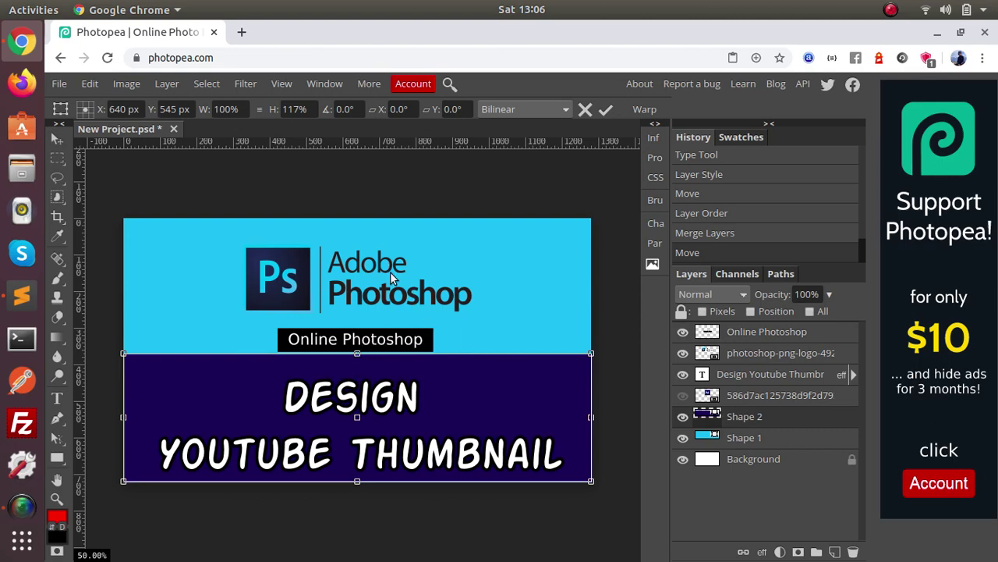
{"action": "left_click", "coordinate": [741, 438]}
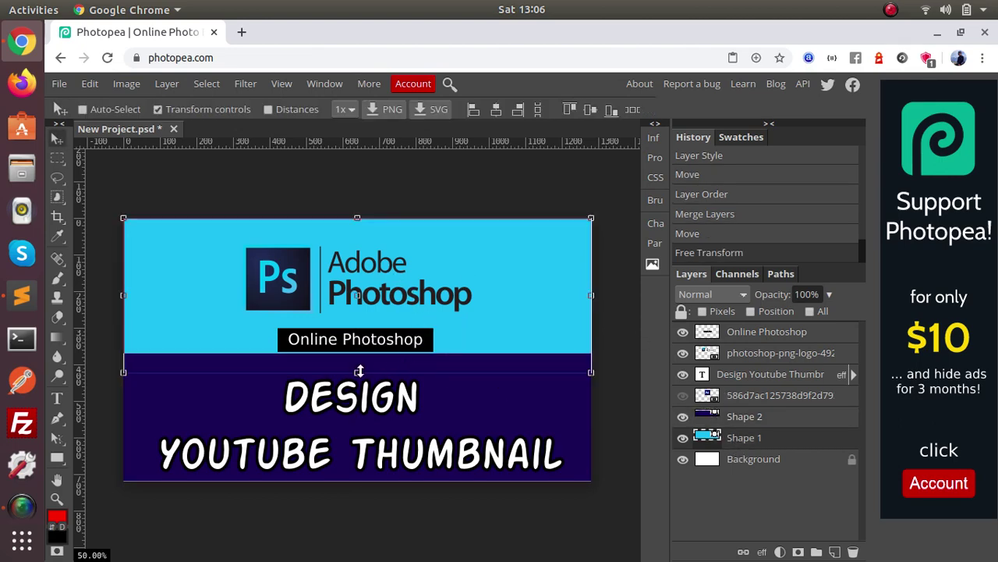
{"action": "left_click_drag", "start_coordinate": [359, 372], "coordinate": [358, 357]}
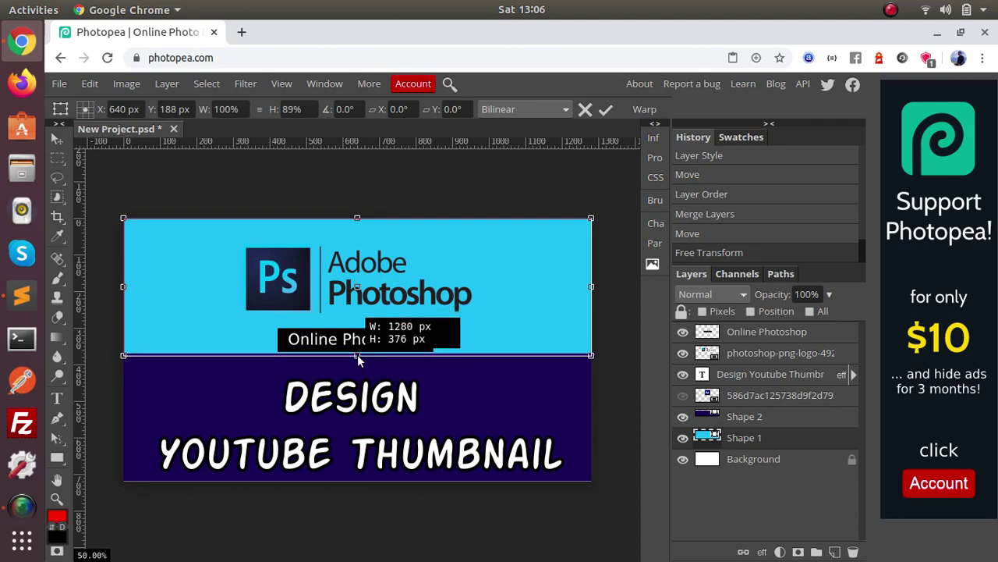
{"action": "left_click_drag", "start_coordinate": [358, 357], "coordinate": [358, 355]}
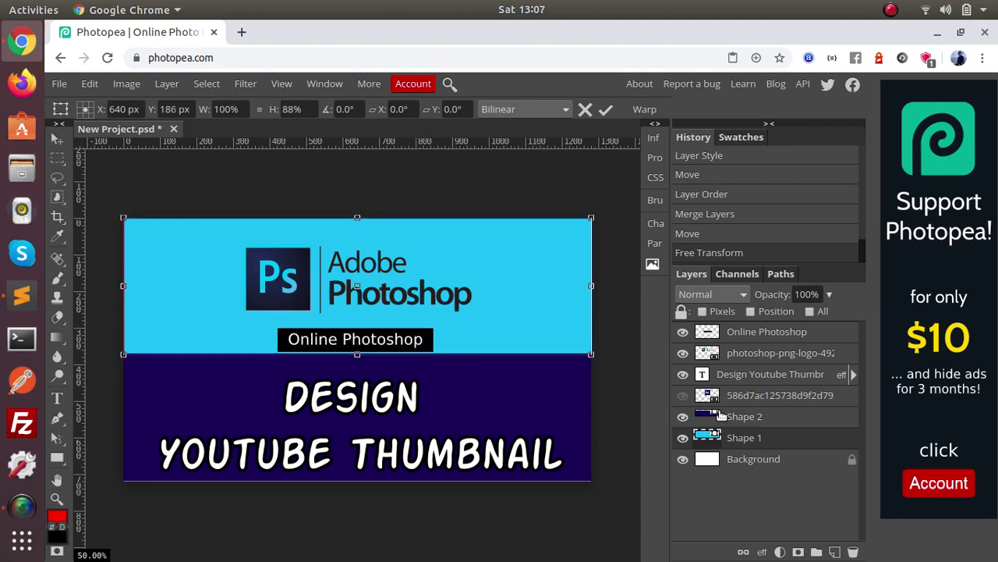
Align the title to Shape 2's horizontal and vertical centres, then turn off transform controls
{"action": "key", "text": "Return"}
{"action": "left_click", "coordinate": [761, 376]}
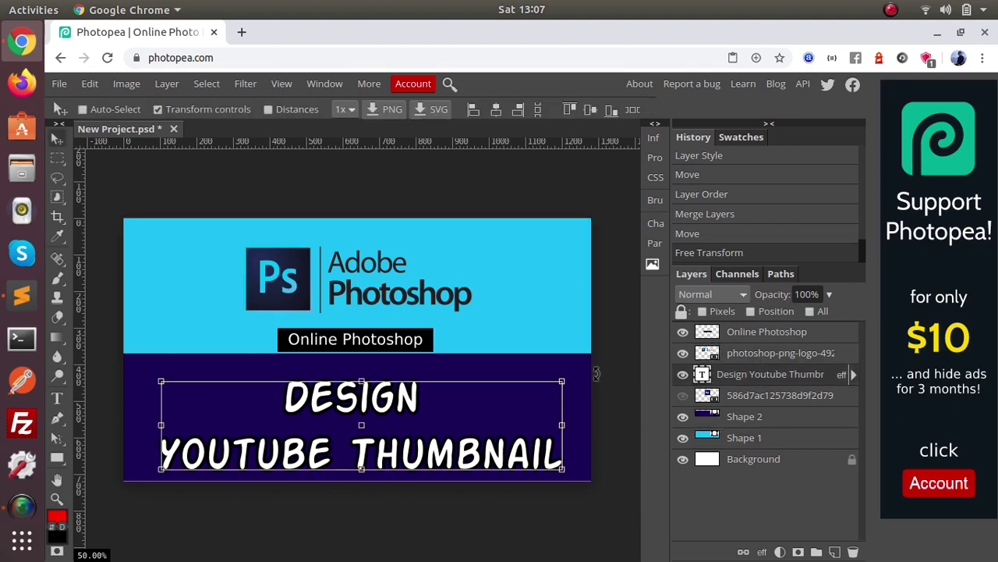
{"action": "left_click", "coordinate": [750, 418]}
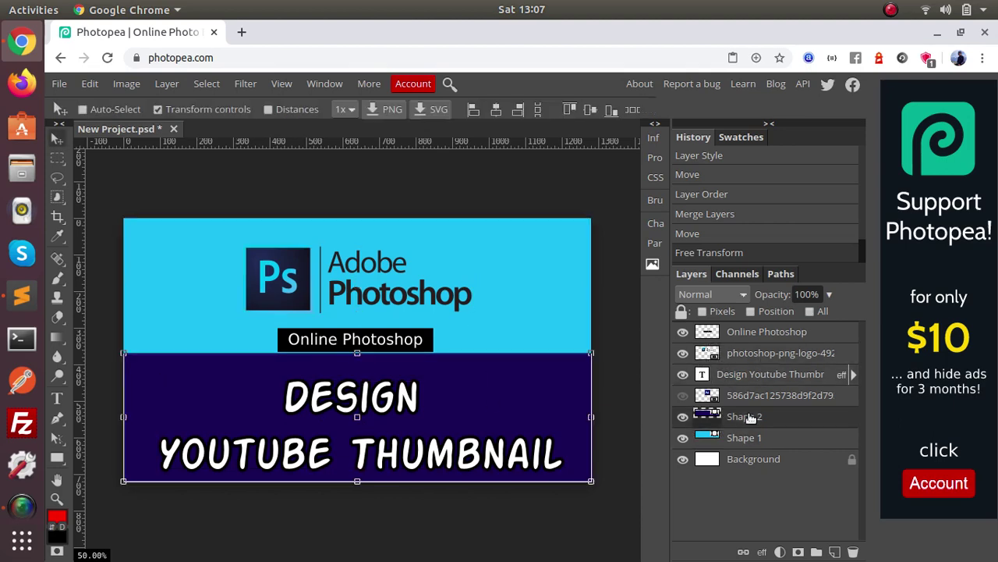
{"action": "left_click", "coordinate": [496, 111]}
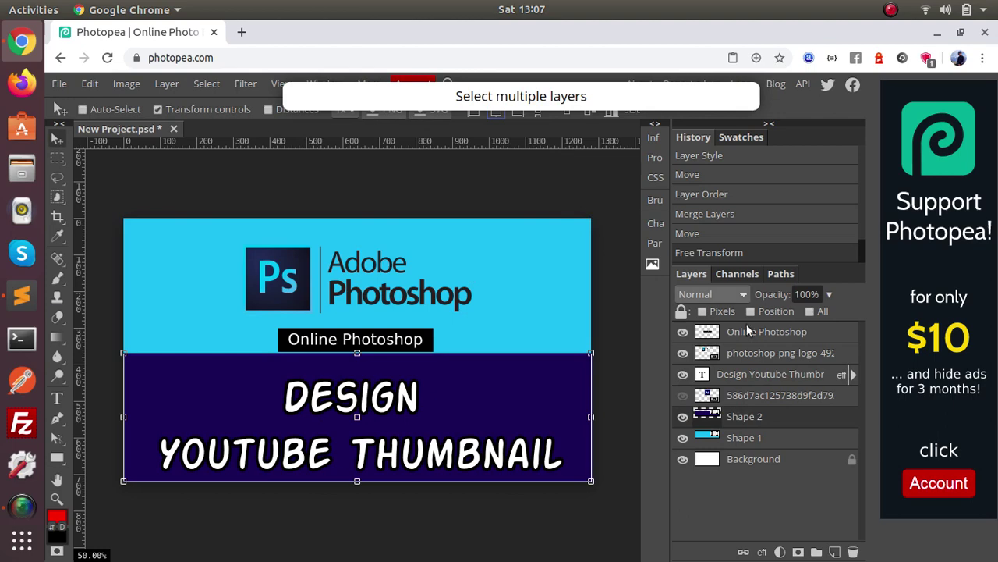
{"action": "left_click", "coordinate": [776, 376], "text": "ctrl"}
{"action": "left_click", "coordinate": [496, 110]}
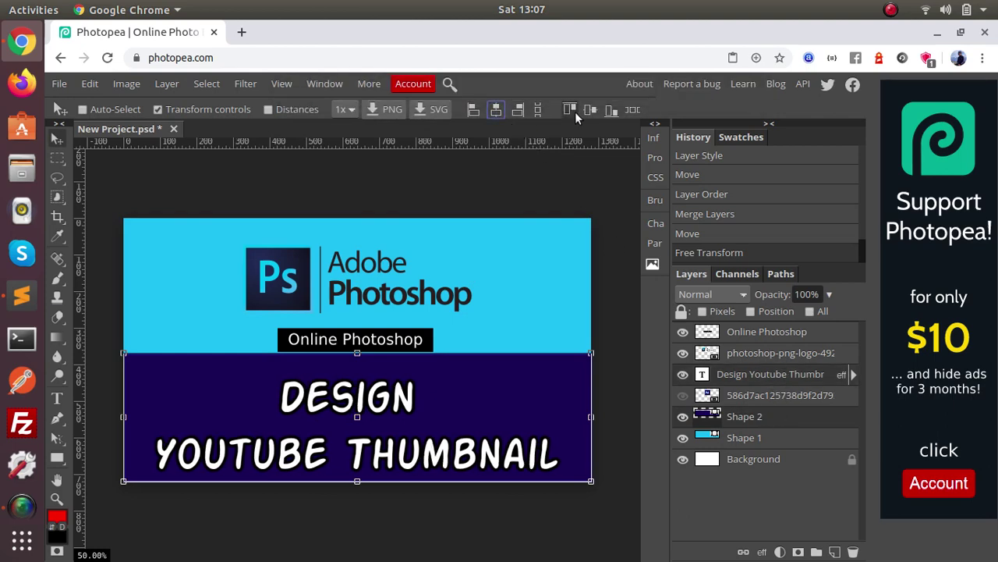
{"action": "left_click", "coordinate": [591, 111]}
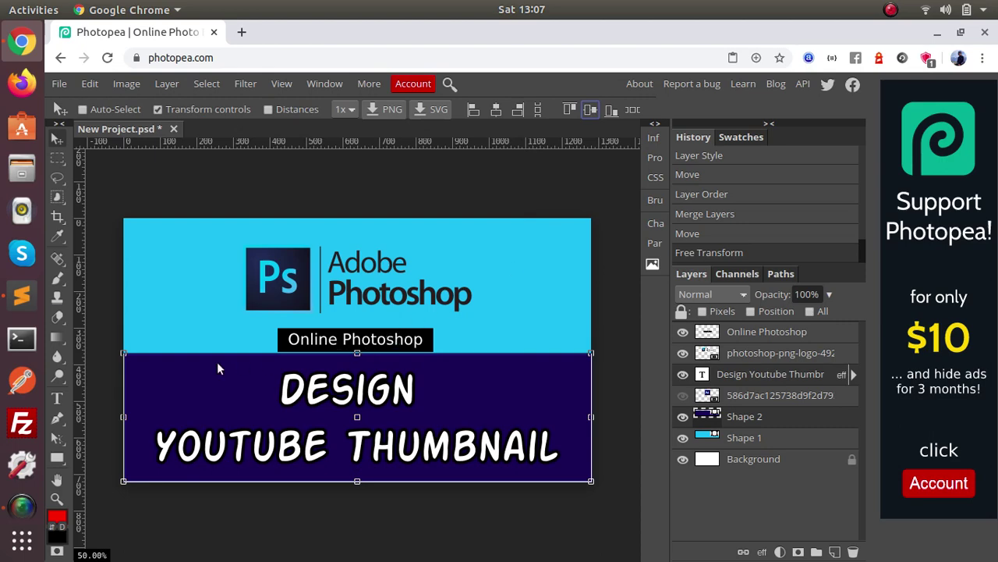
{"action": "left_click", "coordinate": [212, 110]}
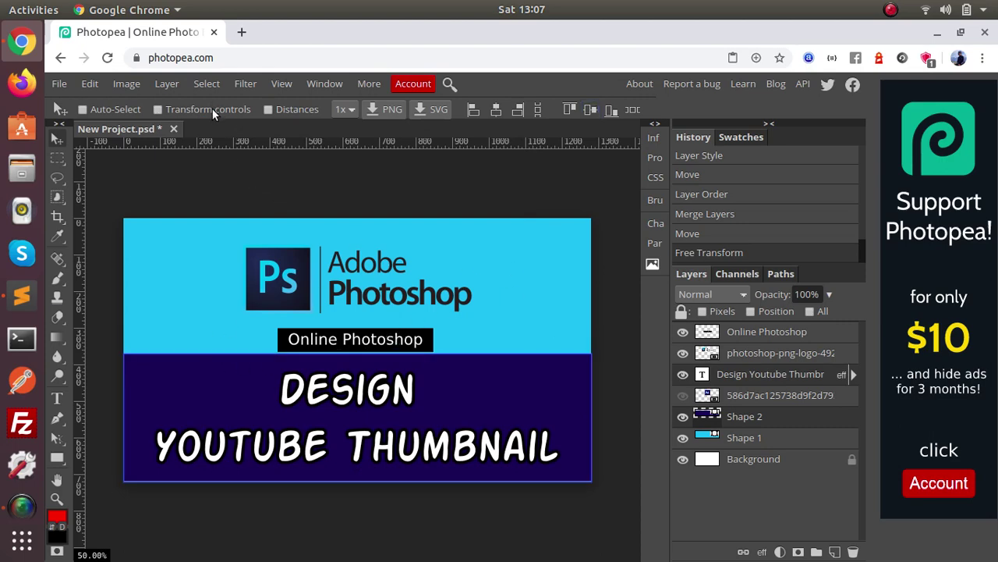
{"action": "left_click", "coordinate": [747, 439]}
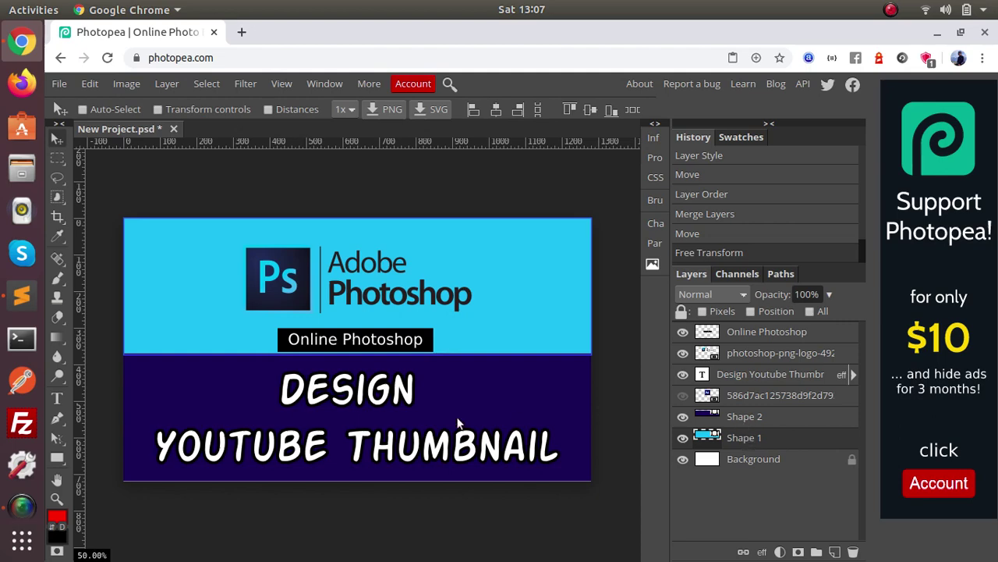
Draw a horizontal line across the cyan–navy boundary with the Line tool
{"action": "left_click", "coordinate": [58, 460]}
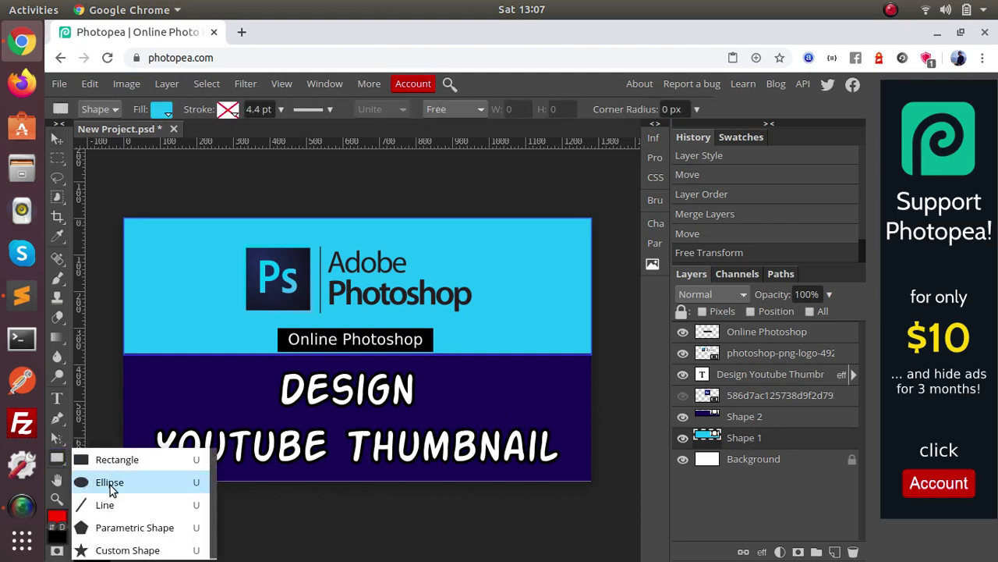
{"action": "left_click", "coordinate": [94, 504]}
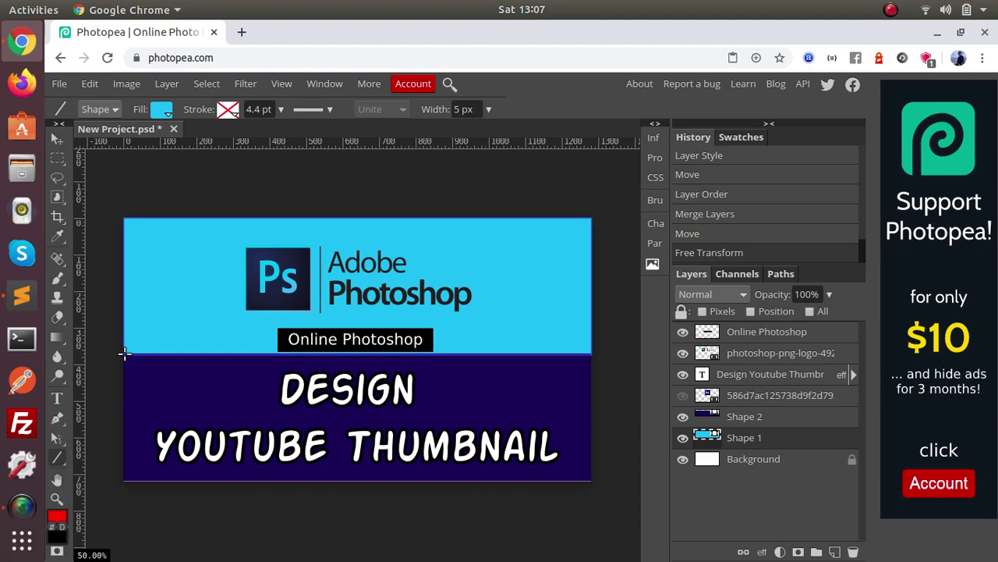
{"action": "left_click_drag", "start_coordinate": [125, 353], "coordinate": [595, 353]}
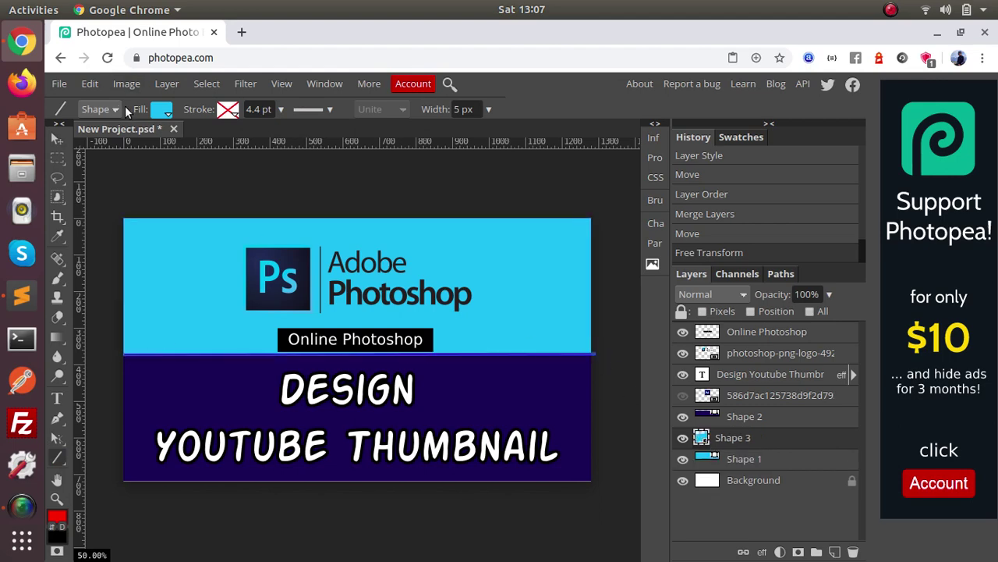
{"action": "left_click", "coordinate": [741, 419]}
{"action": "left_click", "coordinate": [733, 439]}
{"action": "left_click", "coordinate": [56, 137]}
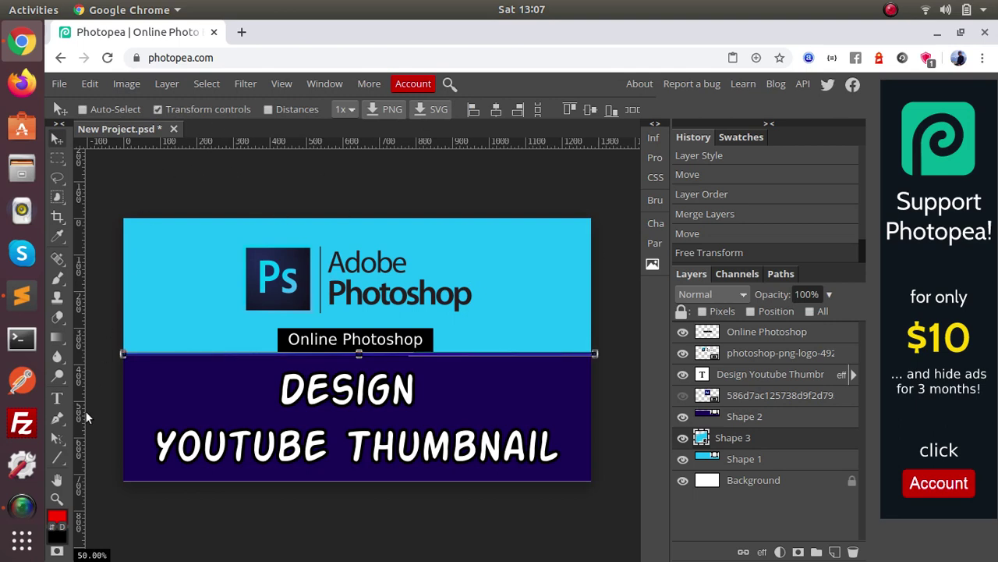
Fill the line white and move its layer to the top of the stack
{"action": "left_click", "coordinate": [56, 460]}
{"action": "left_click", "coordinate": [161, 109]}
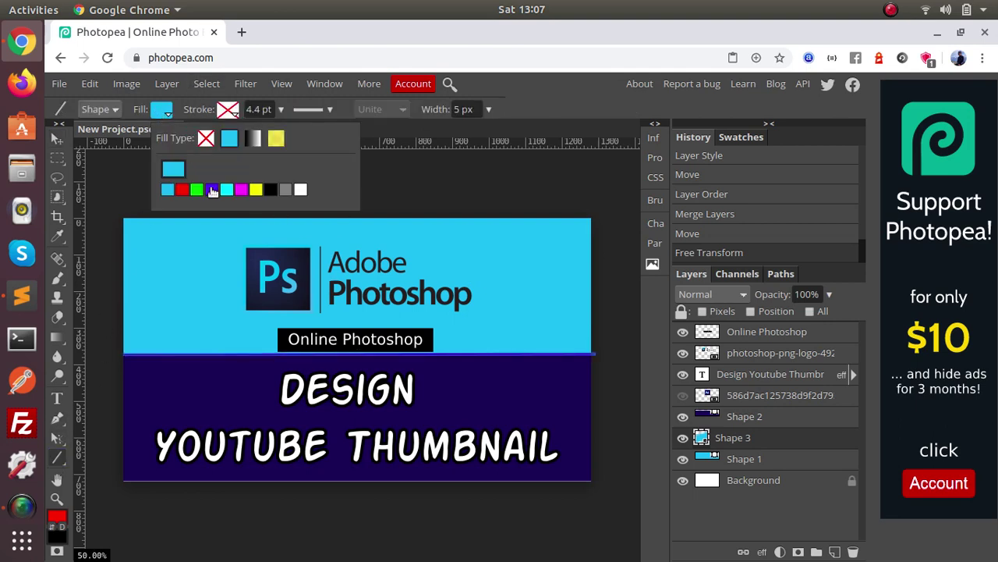
{"action": "left_click", "coordinate": [302, 190]}
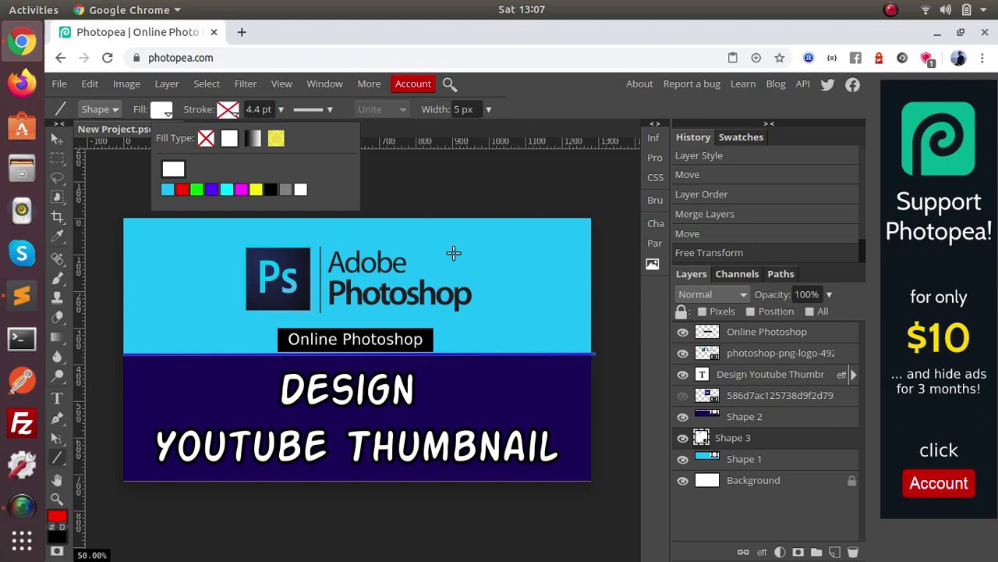
{"action": "left_click", "coordinate": [760, 437]}
{"action": "left_click_drag", "start_coordinate": [760, 446], "coordinate": [767, 341]}
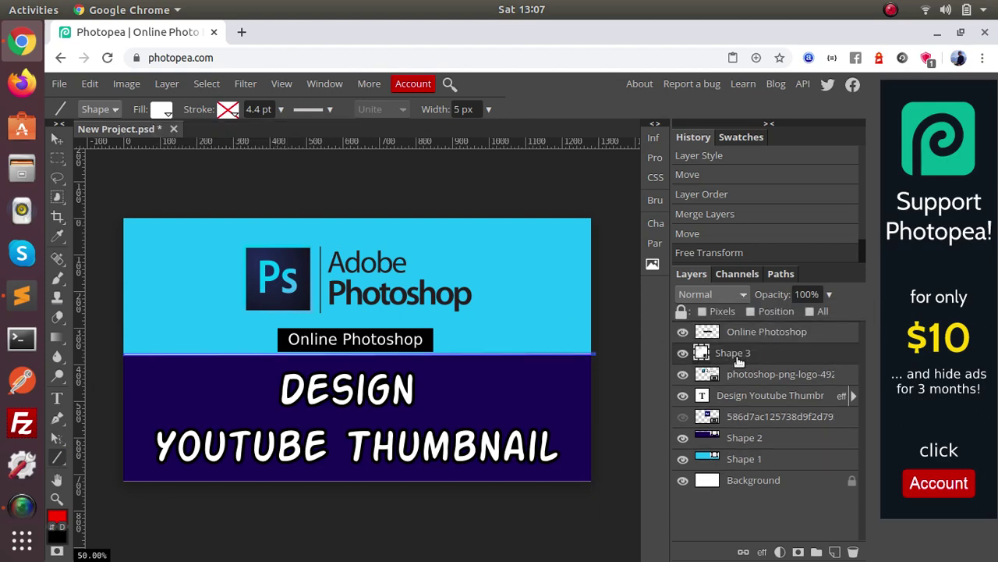
{"action": "left_click_drag", "start_coordinate": [748, 355], "coordinate": [749, 332]}
{"action": "right_click", "coordinate": [748, 333]}
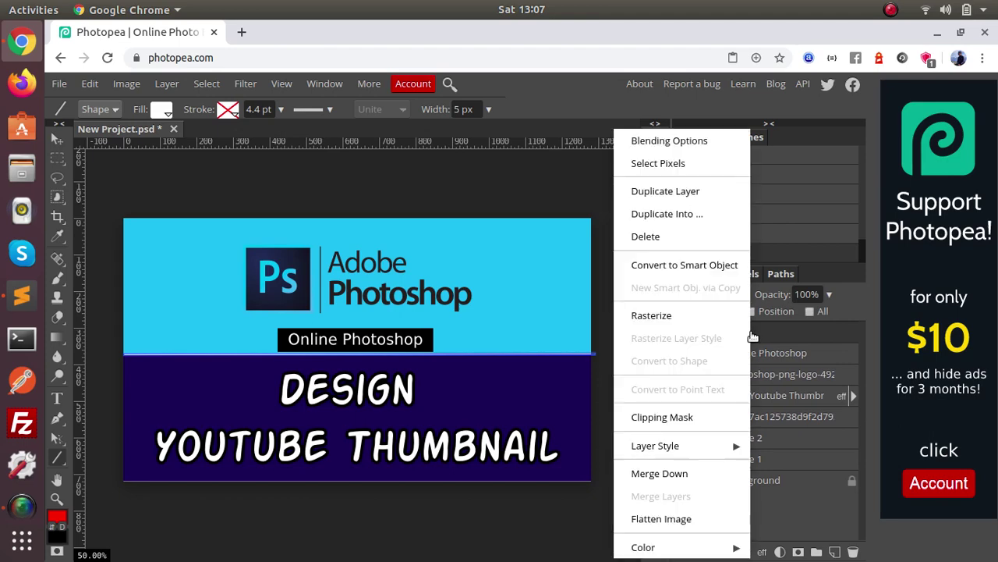
Apply a white Stroke layer style to the Shape 3 divider line
{"action": "left_click", "coordinate": [698, 152]}
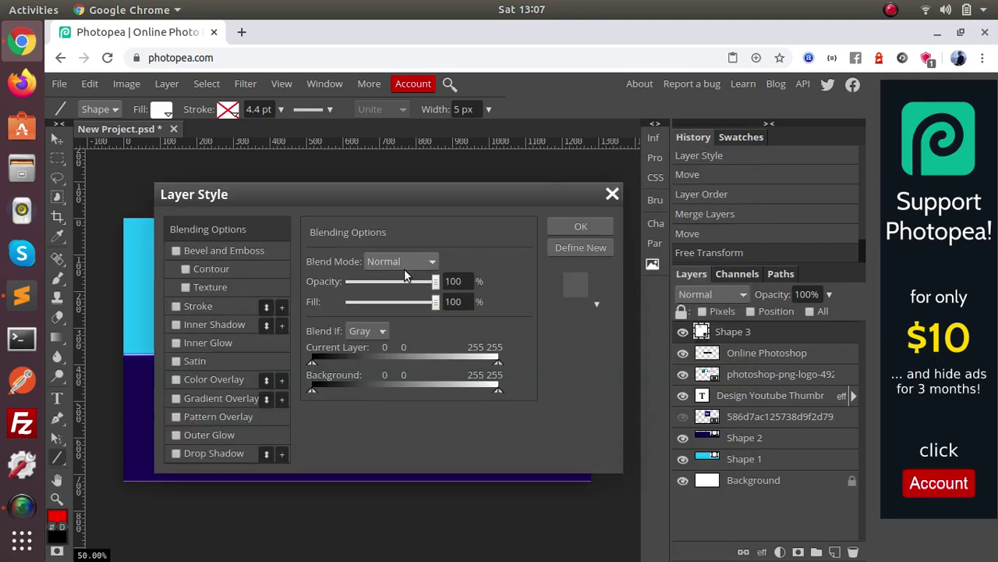
{"action": "left_click", "coordinate": [195, 305]}
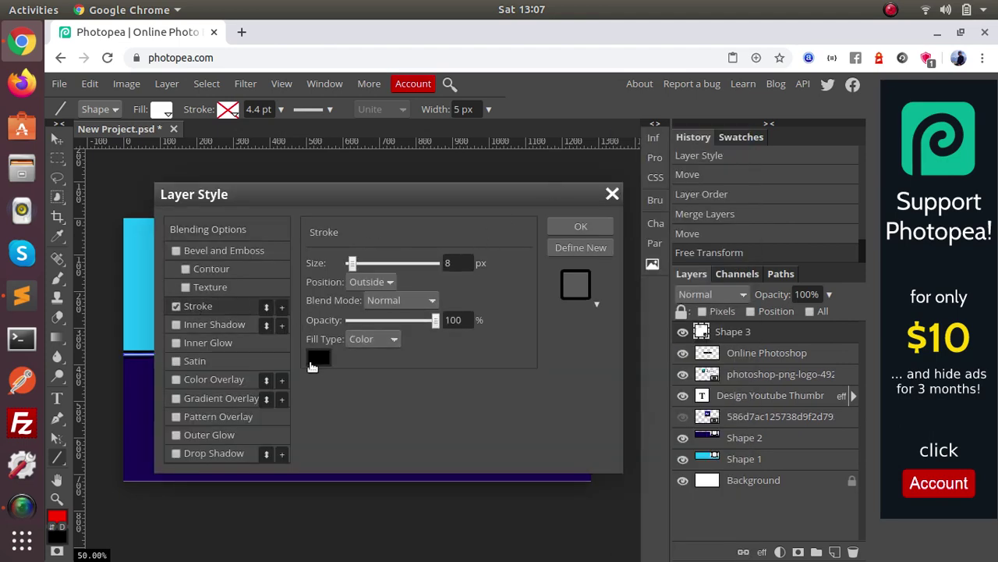
{"action": "left_click", "coordinate": [313, 357]}
{"action": "left_click", "coordinate": [487, 367]}
{"action": "left_click", "coordinate": [499, 367]}
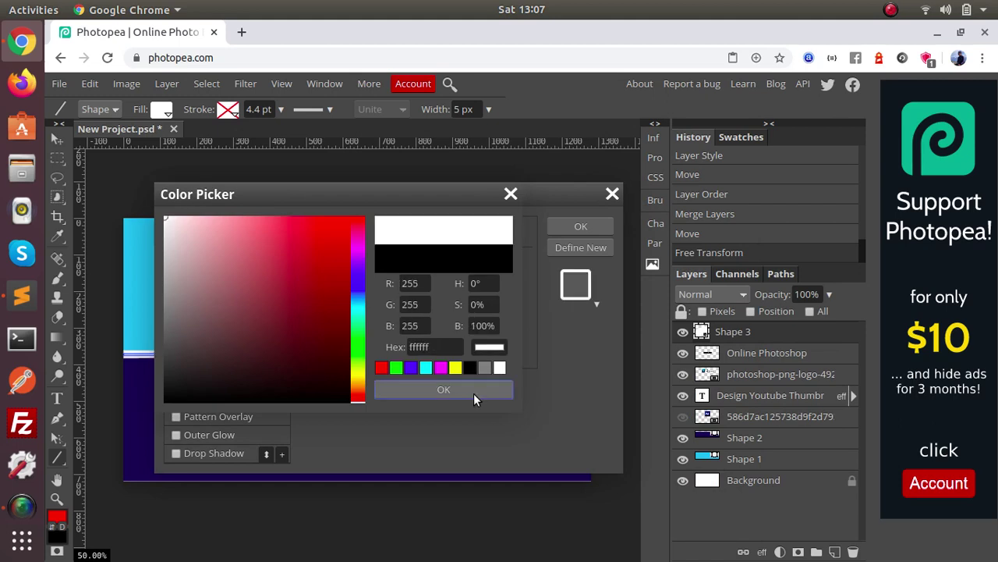
{"action": "left_click", "coordinate": [472, 390]}
{"action": "left_click", "coordinate": [581, 226]}
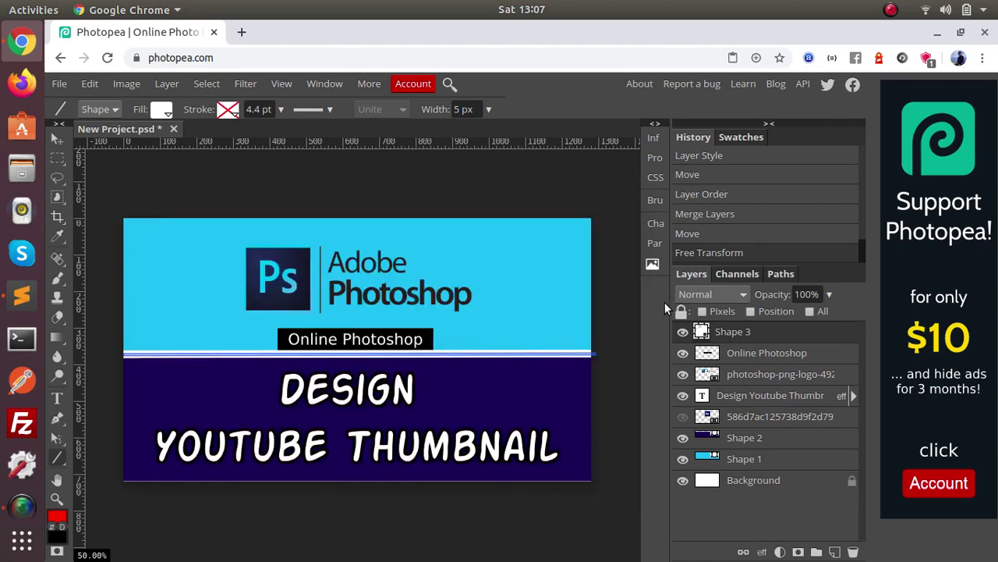
{"action": "left_click", "coordinate": [751, 480]}
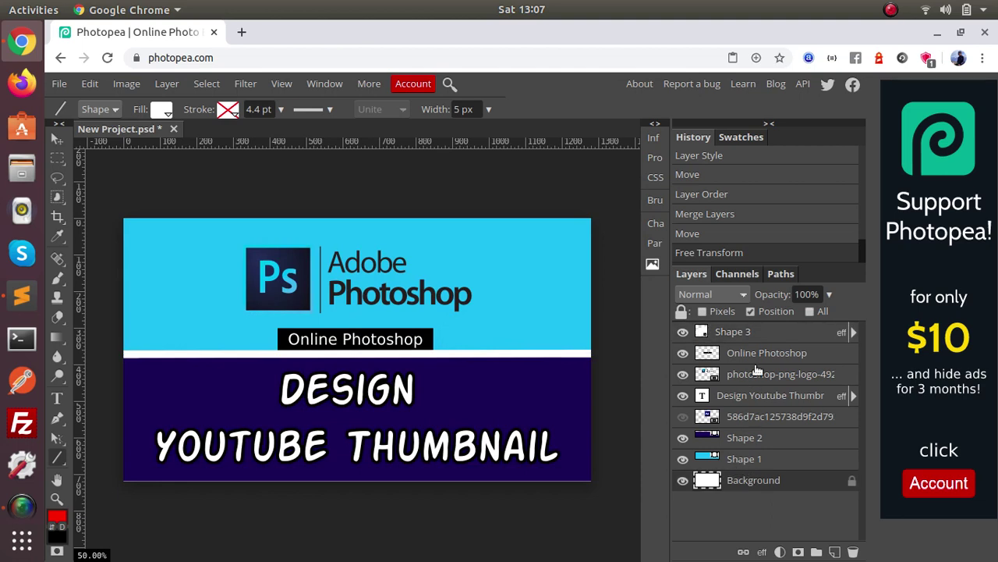
{"action": "left_click", "coordinate": [753, 330]}
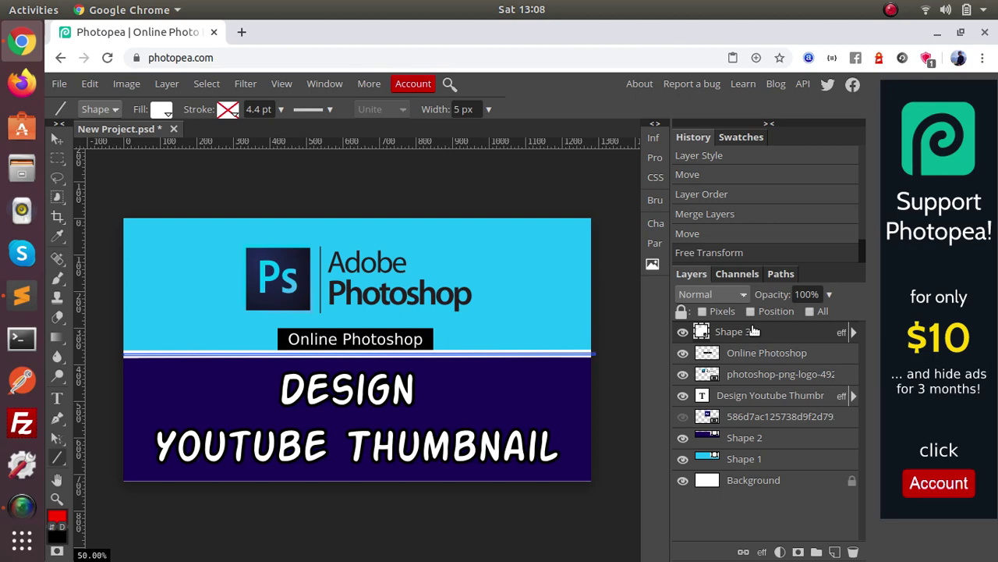
{"action": "left_click", "coordinate": [59, 141]}
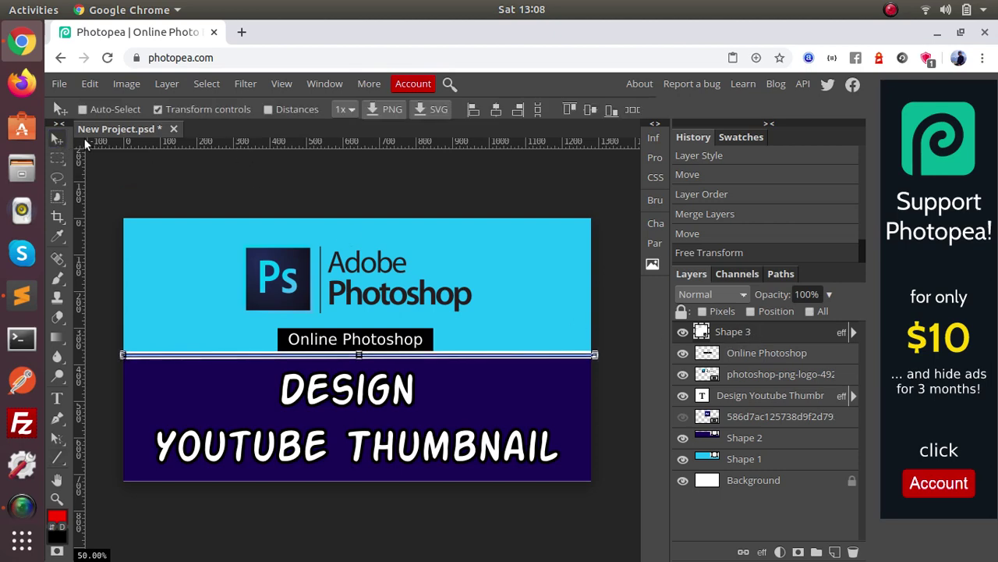
Reduce the divider line's stroke size, entering 6 then stepping it lower
{"action": "right_click", "coordinate": [745, 332]}
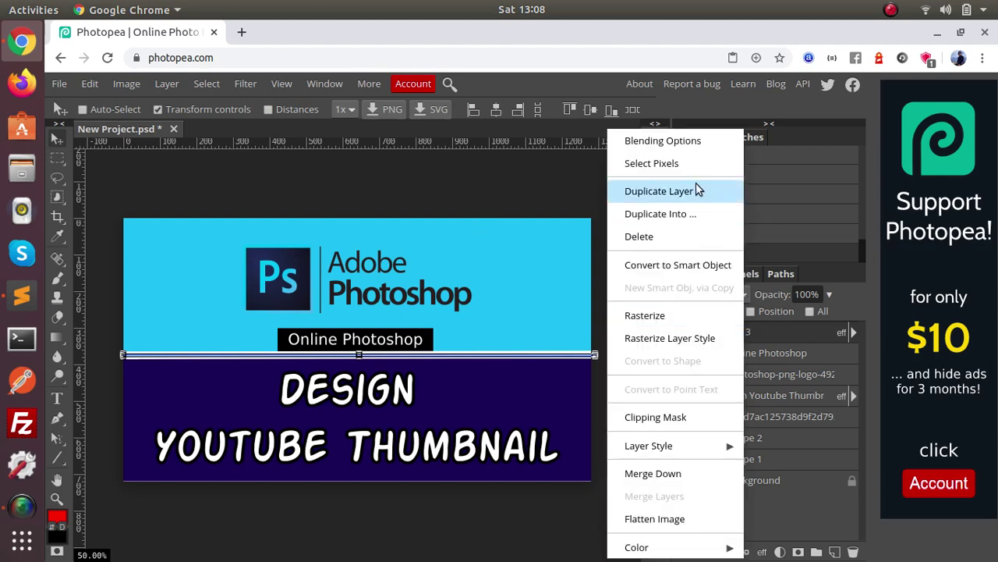
{"action": "left_click", "coordinate": [691, 145]}
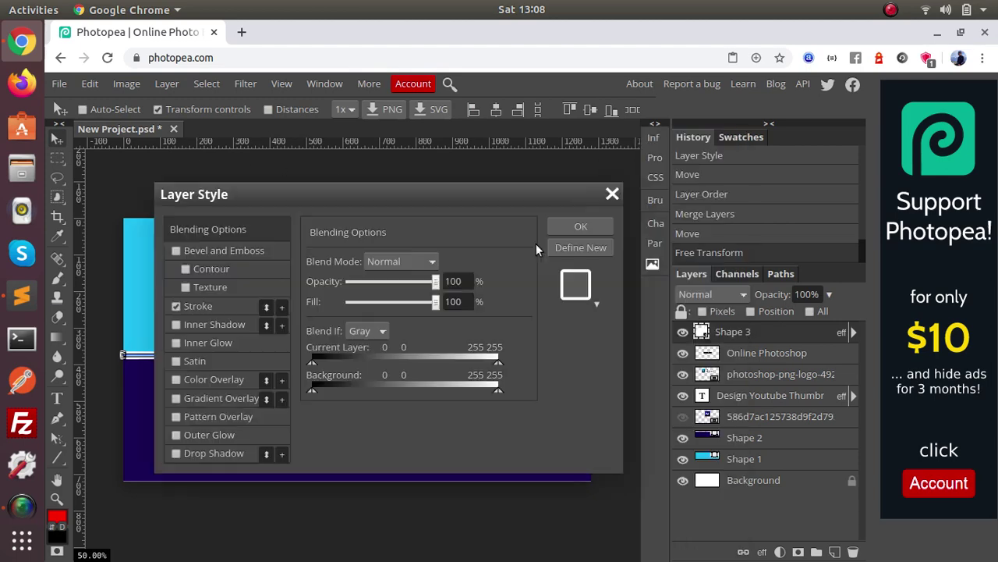
{"action": "left_click", "coordinate": [221, 307]}
{"action": "left_click", "coordinate": [458, 264]}
{"action": "key", "text": "BackSpace"}
{"action": "type", "text": "6"}
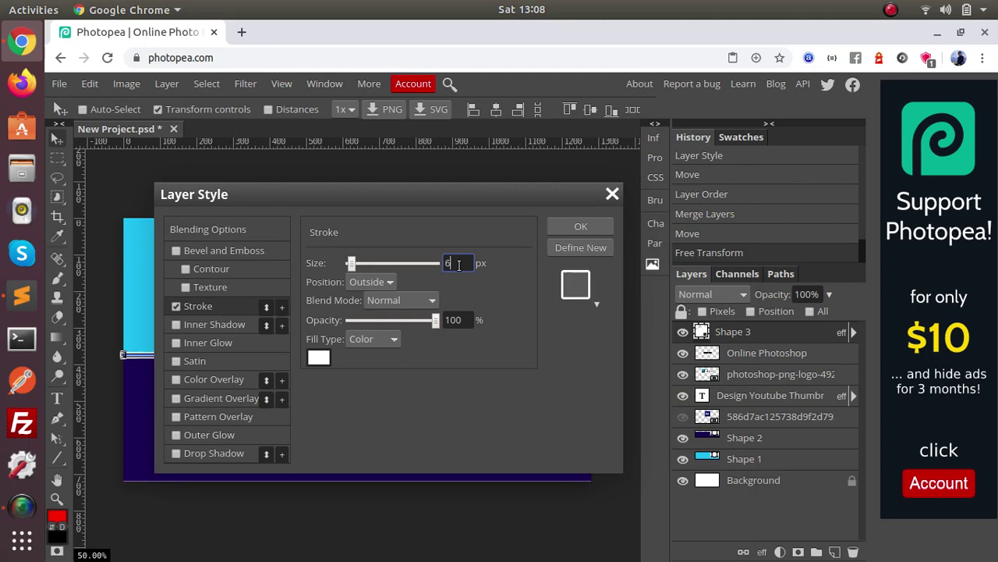
{"action": "left_click_drag", "start_coordinate": [475, 199], "coordinate": [817, 126]}
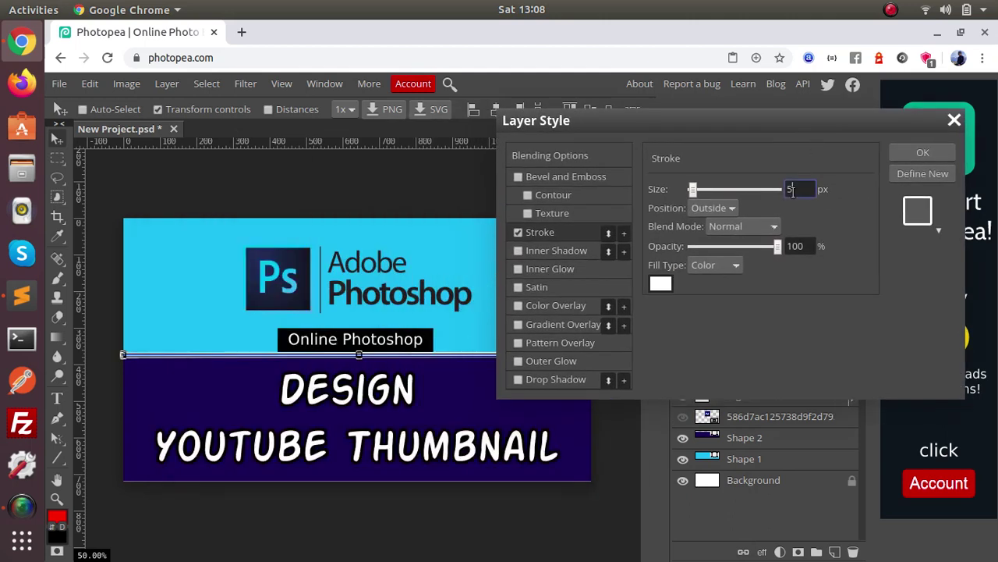
{"action": "key", "text": "Down"}
{"action": "key", "text": "Down"}
{"action": "key", "text": "Down"}
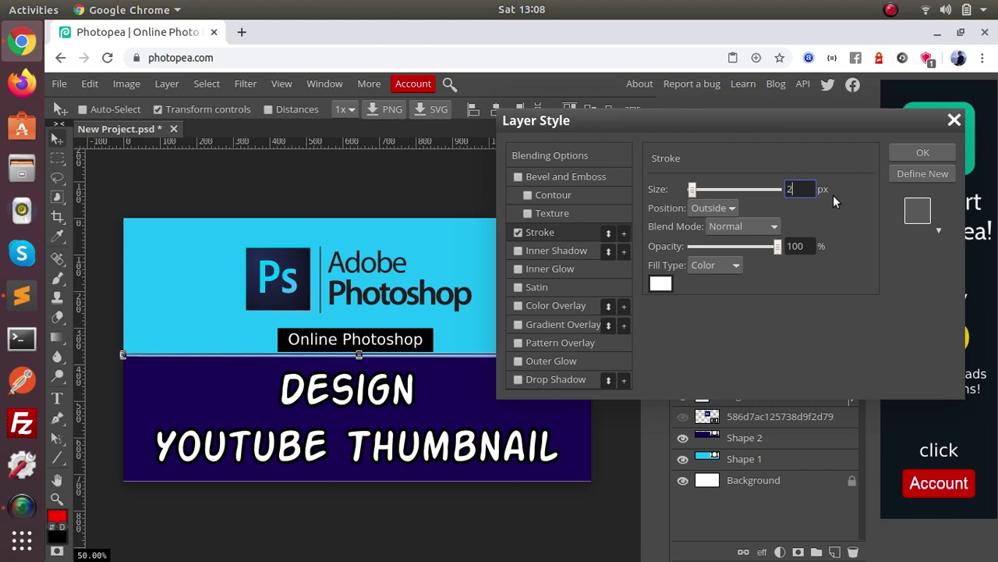
{"action": "left_click", "coordinate": [909, 152]}
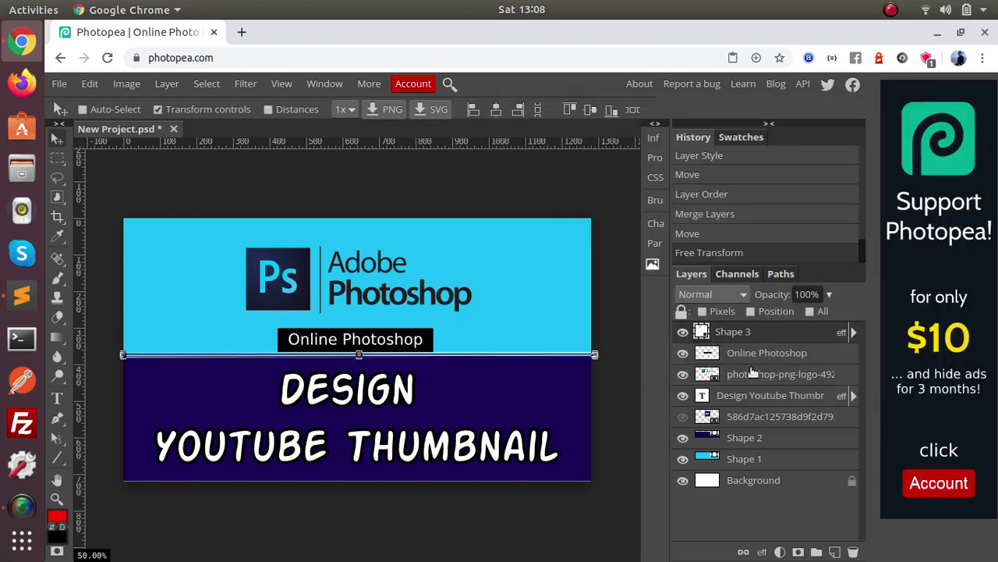
Revisit the line's stroke settings and set its width to 3 px
{"action": "left_click", "coordinate": [753, 481]}
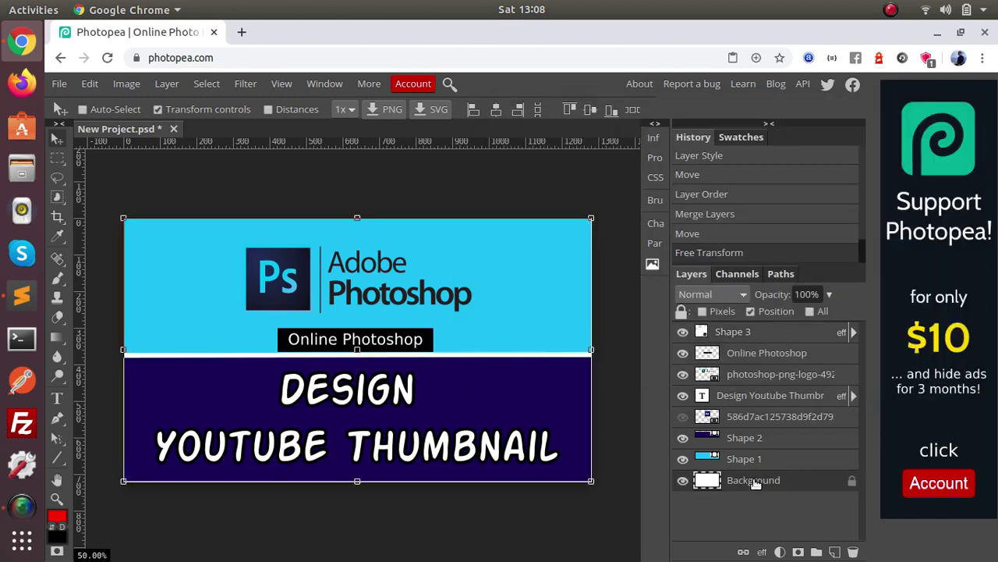
{"action": "right_click", "coordinate": [716, 331]}
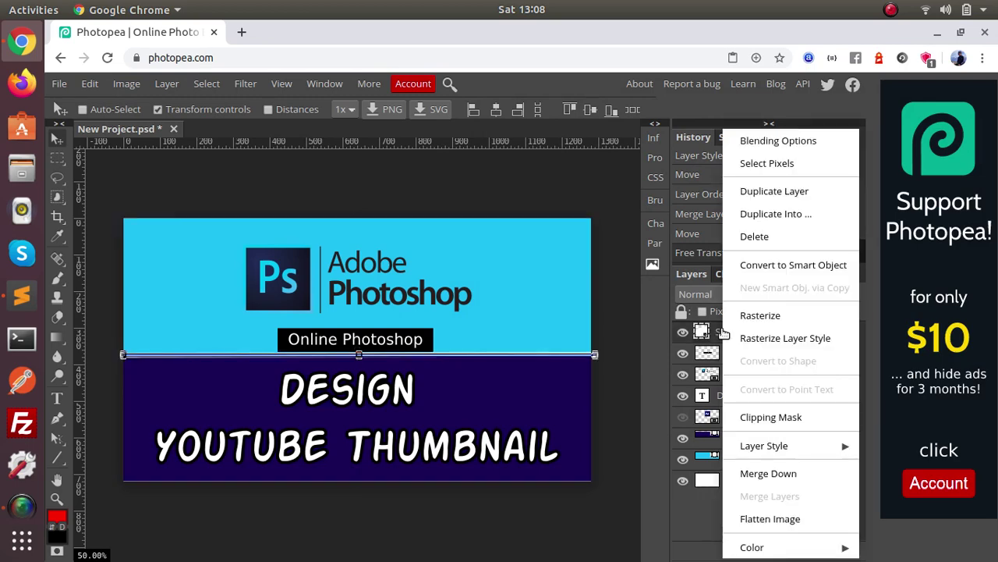
{"action": "left_click", "coordinate": [778, 141]}
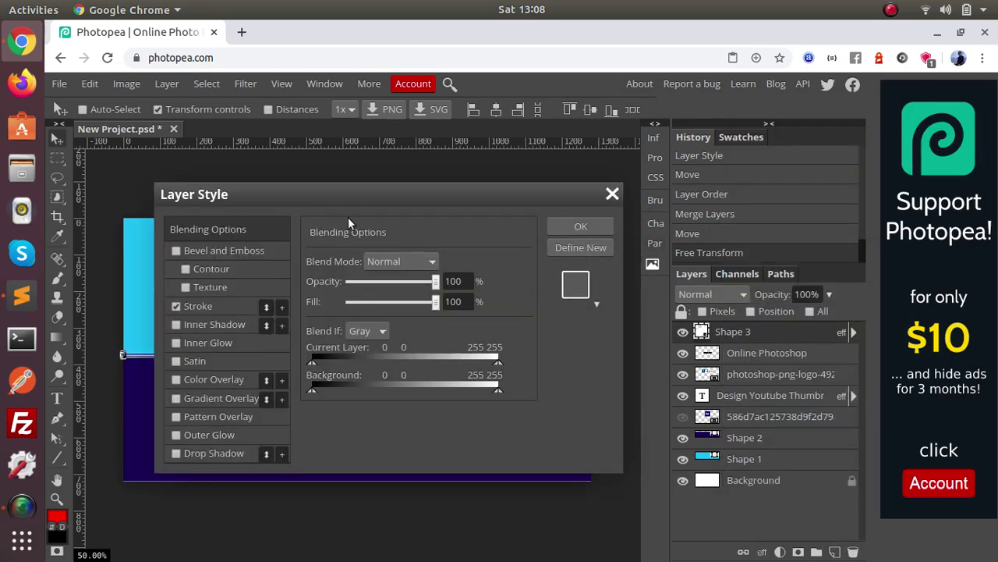
{"action": "left_click_drag", "start_coordinate": [348, 195], "coordinate": [765, 143]}
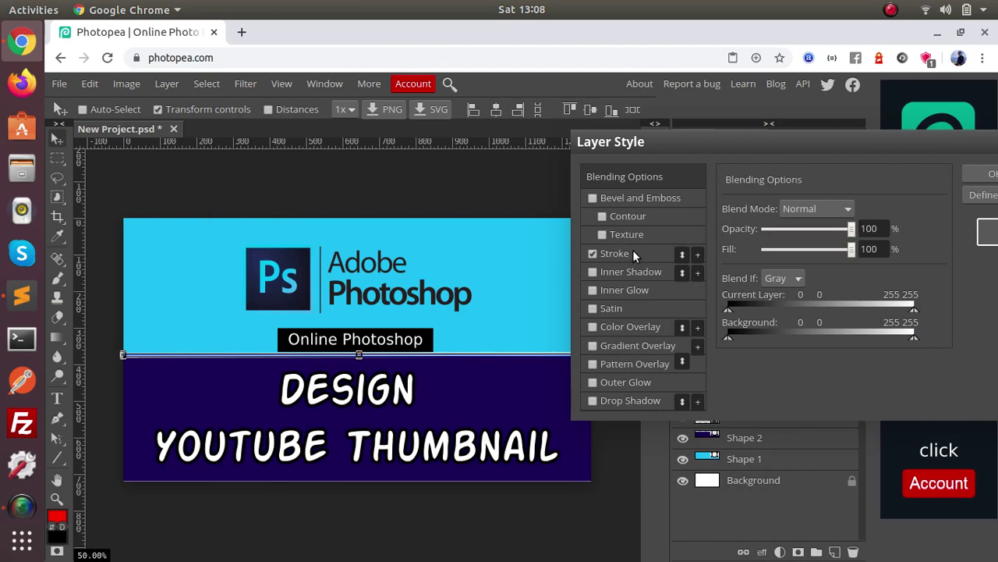
{"action": "left_click", "coordinate": [616, 252]}
{"action": "left_click", "coordinate": [871, 211]}
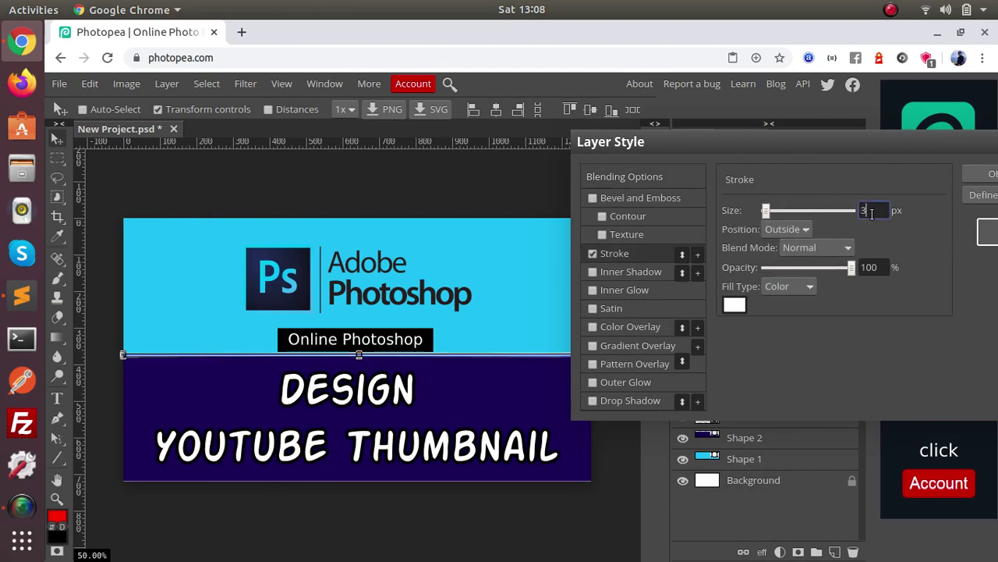
{"action": "left_click", "coordinate": [981, 174]}
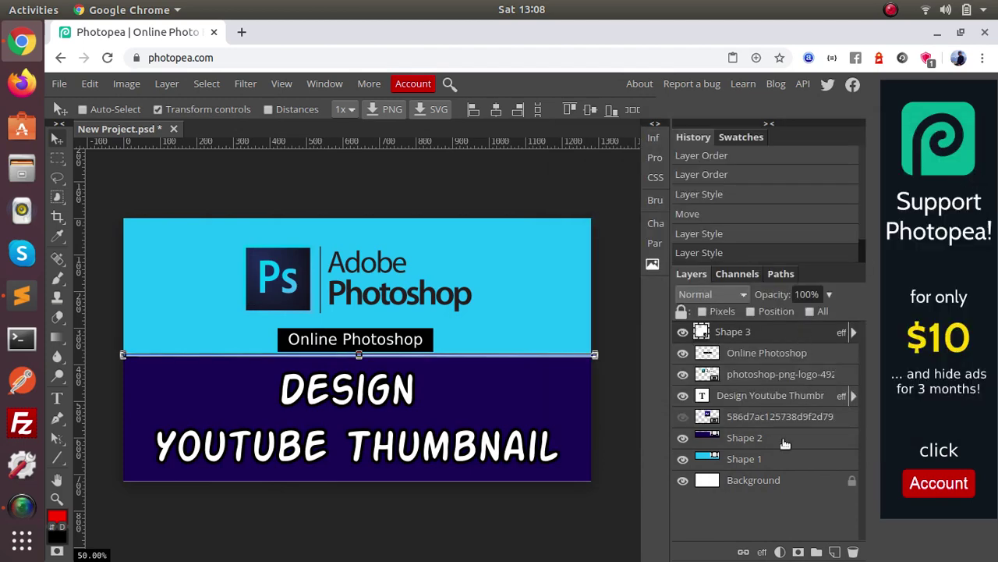
Nudge the Online Photoshop label down two pixels
{"action": "left_click", "coordinate": [773, 480]}
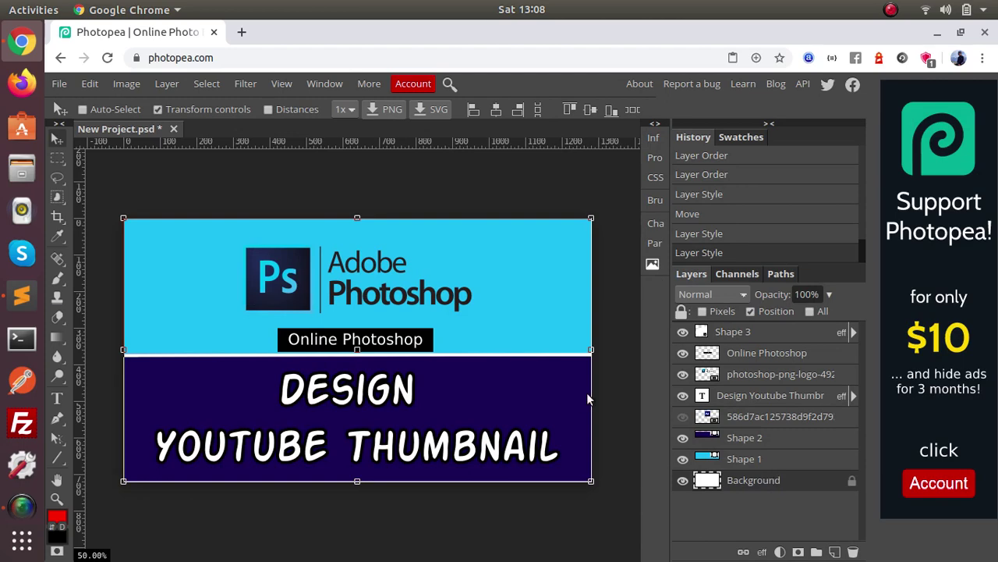
{"action": "left_click", "coordinate": [159, 111]}
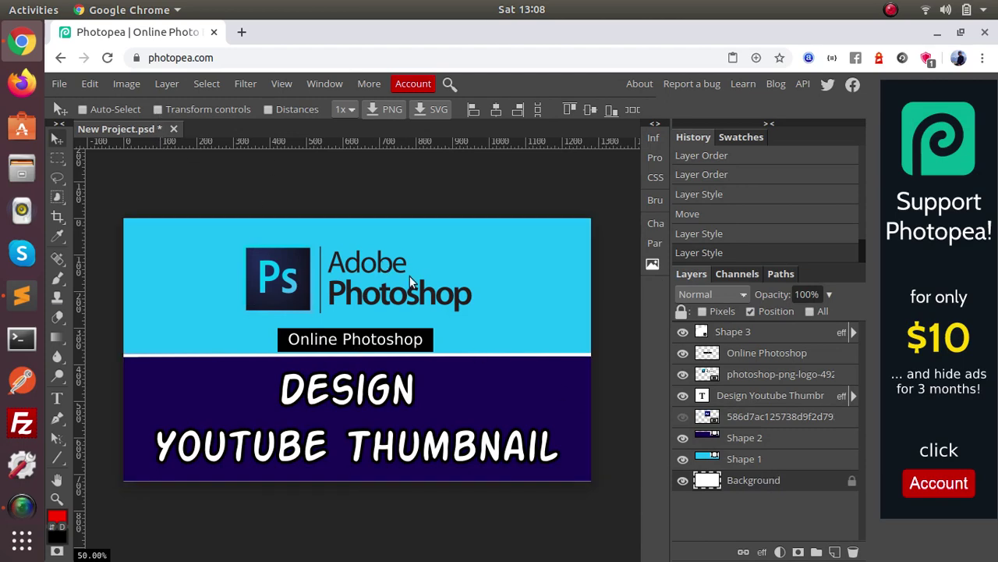
{"action": "right_click", "coordinate": [411, 341]}
{"action": "left_click", "coordinate": [433, 352]}
{"action": "key", "text": "Down"}
{"action": "key", "text": "Down"}
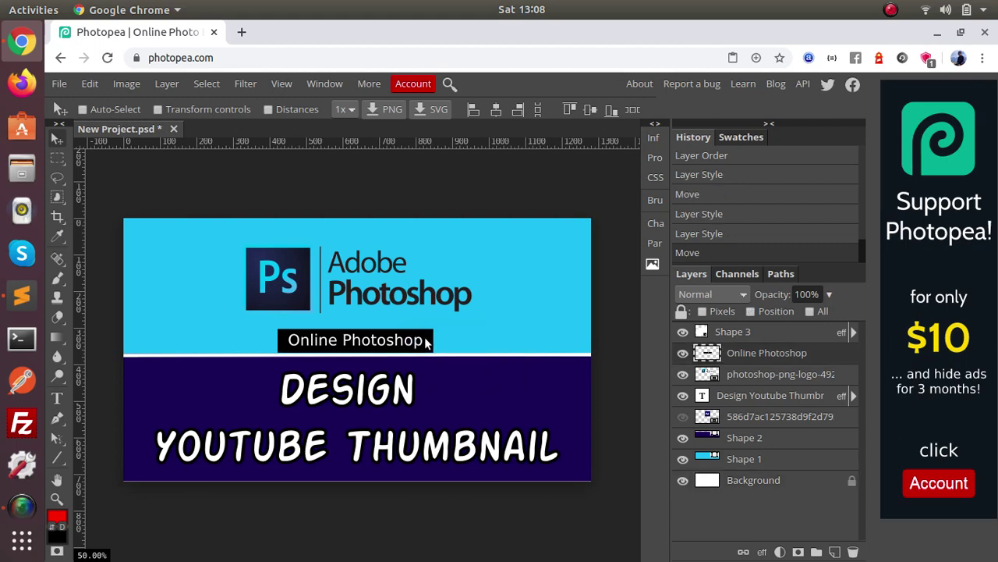
{"action": "key", "text": "Down"}
{"action": "key", "text": "Down"}
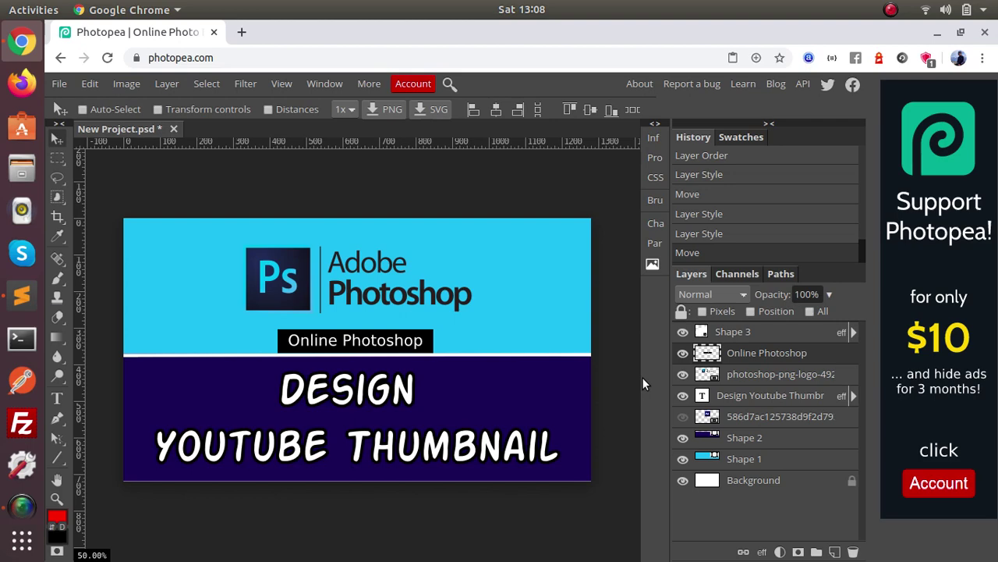
Save the project as a PSD and export it as a 1280×720 JPG
{"action": "left_click", "coordinate": [59, 83]}
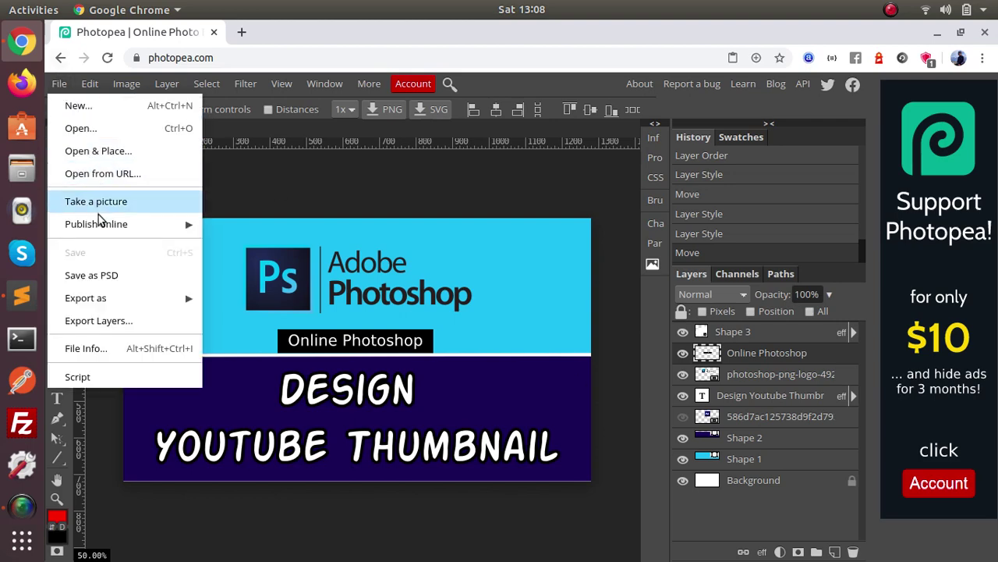
{"action": "left_click", "coordinate": [121, 276]}
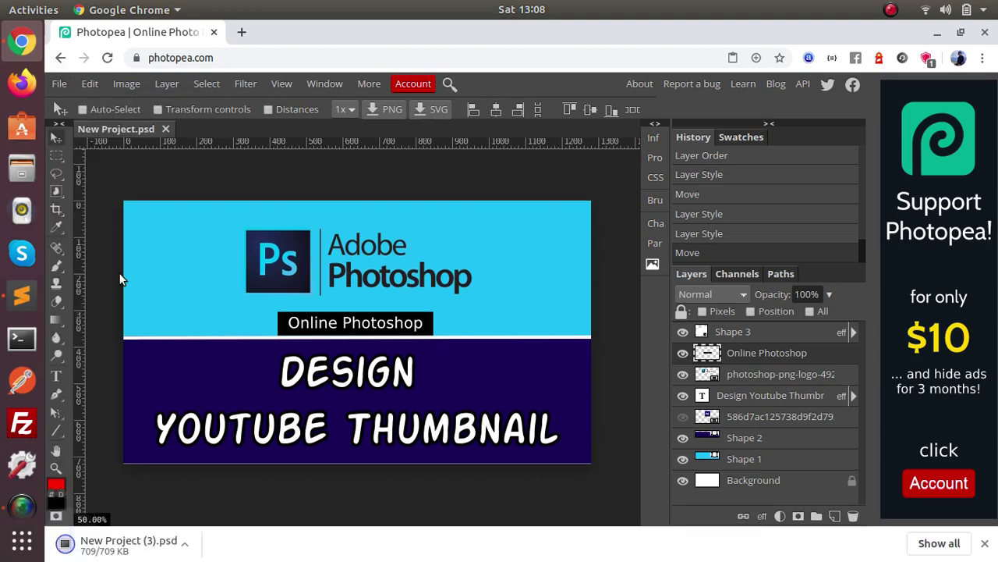
{"action": "left_click", "coordinate": [61, 84]}
{"action": "mouse_move", "coordinate": [86, 298]}
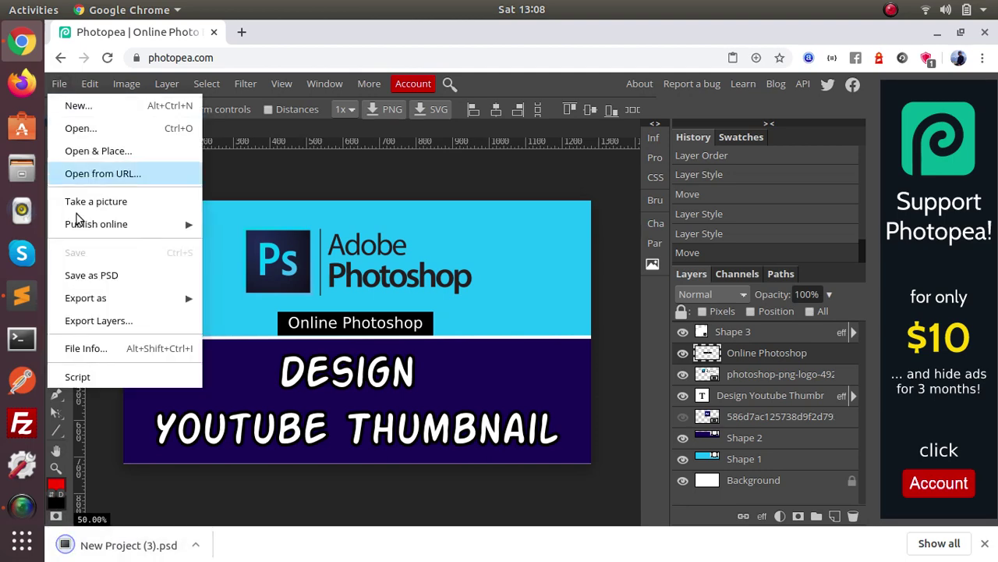
{"action": "left_click", "coordinate": [242, 331]}
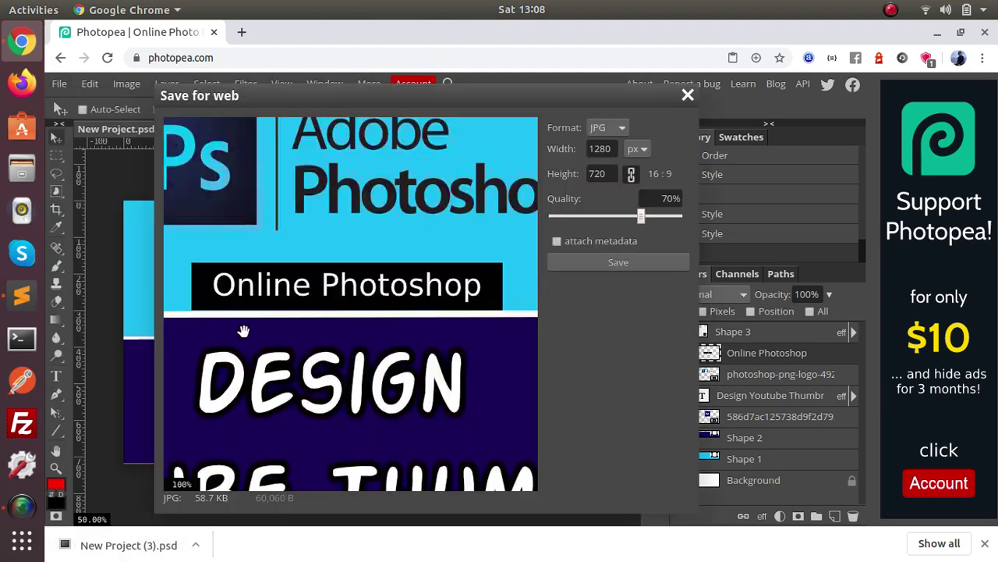
{"action": "left_click", "coordinate": [597, 264]}
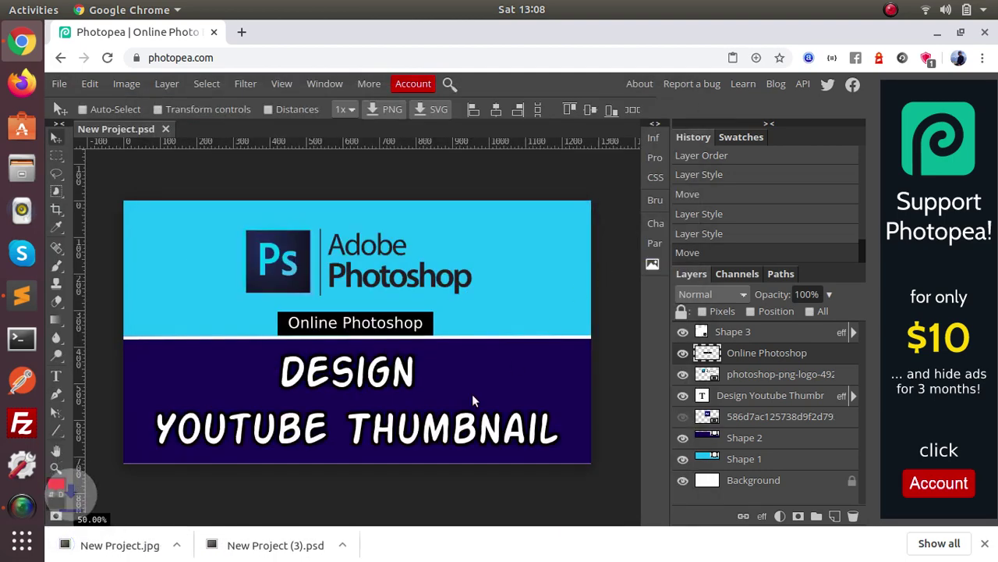
Move New Project.jpg from Downloads onto the desktop
{"action": "left_click", "coordinate": [196, 544]}
{"action": "left_click", "coordinate": [242, 491]}
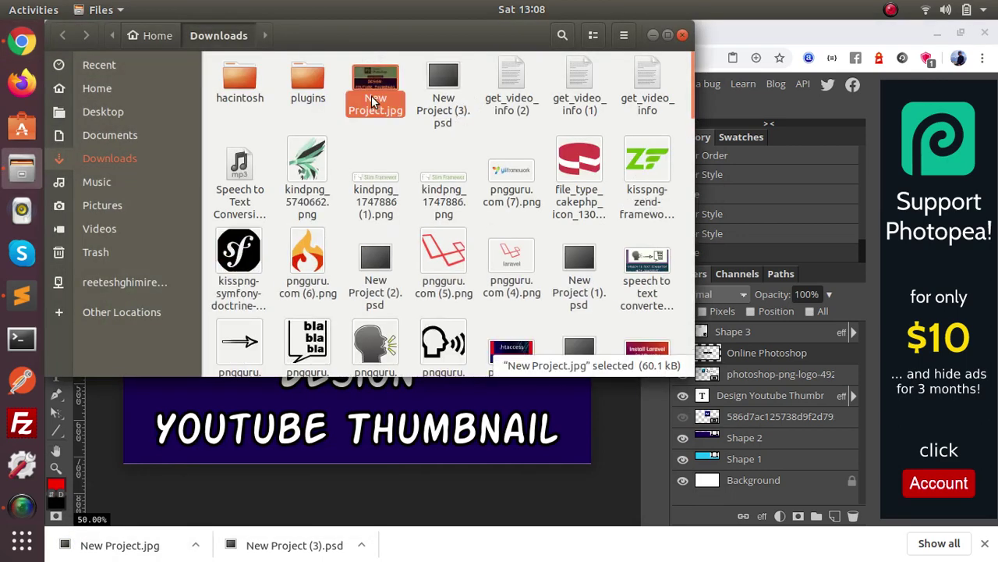
{"action": "right_click", "coordinate": [374, 96]}
{"action": "left_click", "coordinate": [414, 148]}
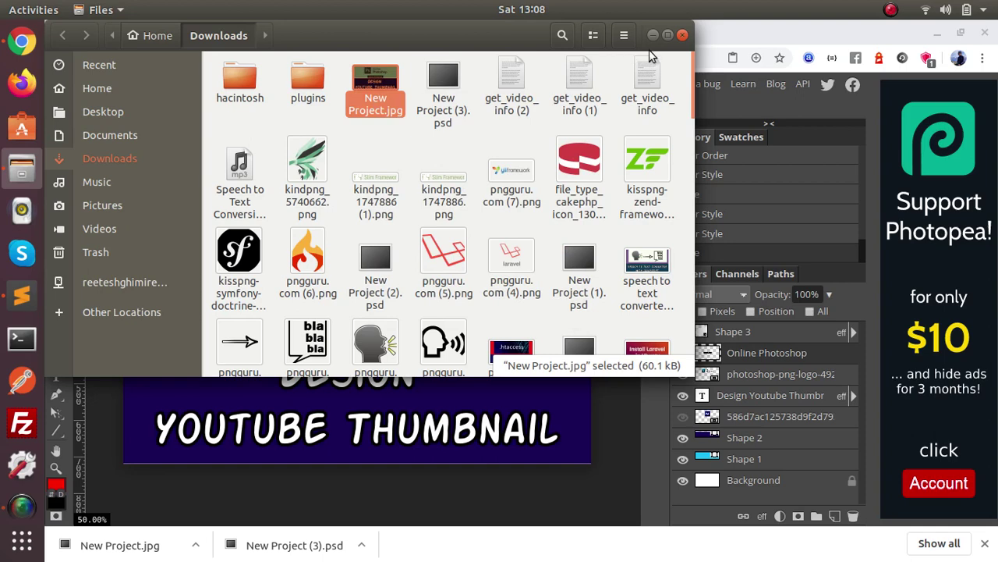
{"action": "key", "text": "super+d"}
{"action": "right_click", "coordinate": [549, 134]}
Place New Project.jpg on the desktop, view it maximized in Image Viewer, then close the viewer
{"action": "left_click", "coordinate": [584, 163]}
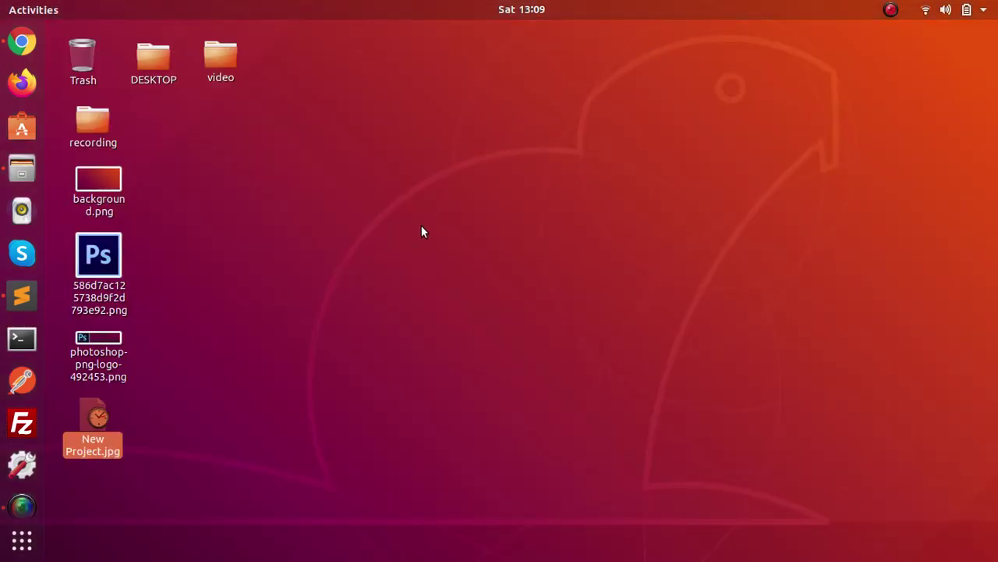
{"action": "left_click_drag", "start_coordinate": [114, 428], "coordinate": [477, 213]}
{"action": "double_click", "coordinate": [477, 213]}
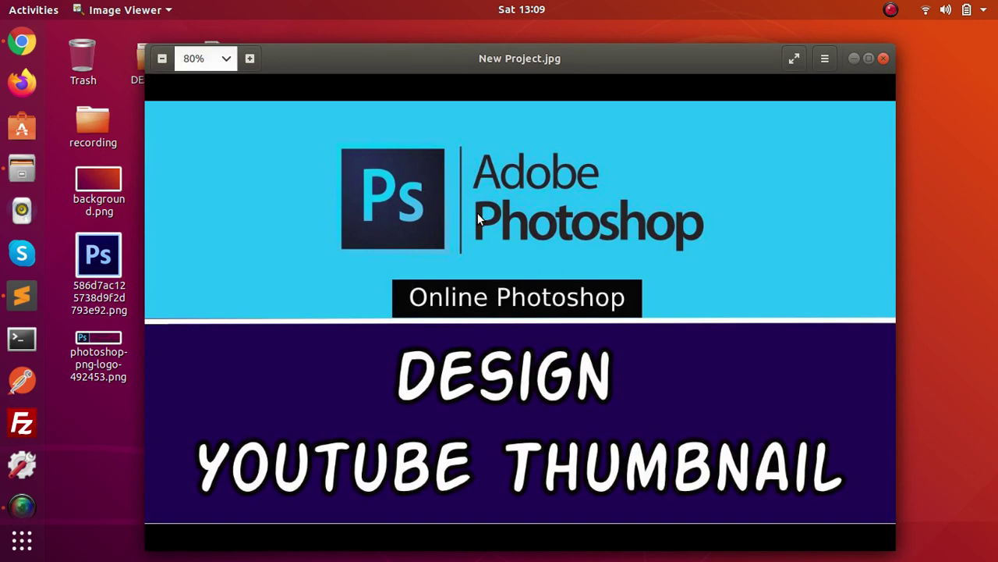
{"action": "mouse_move", "coordinate": [520, 312]}
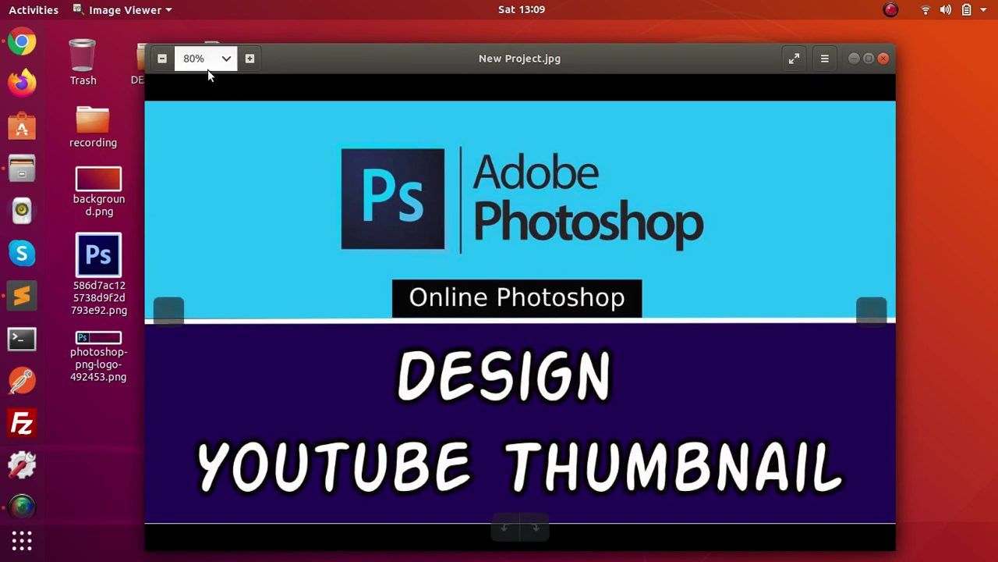
{"action": "double_click", "coordinate": [359, 59]}
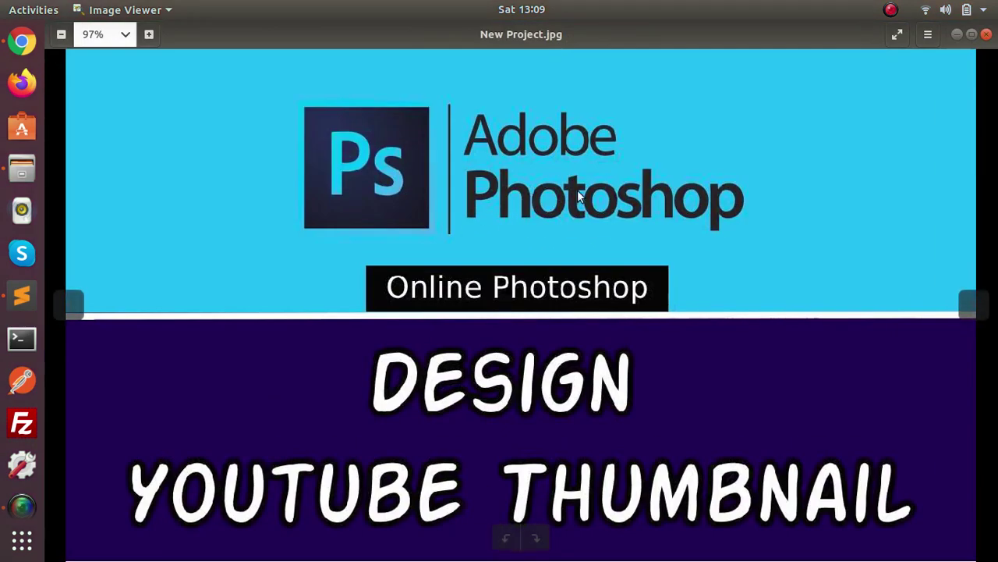
{"action": "left_click", "coordinate": [985, 33]}
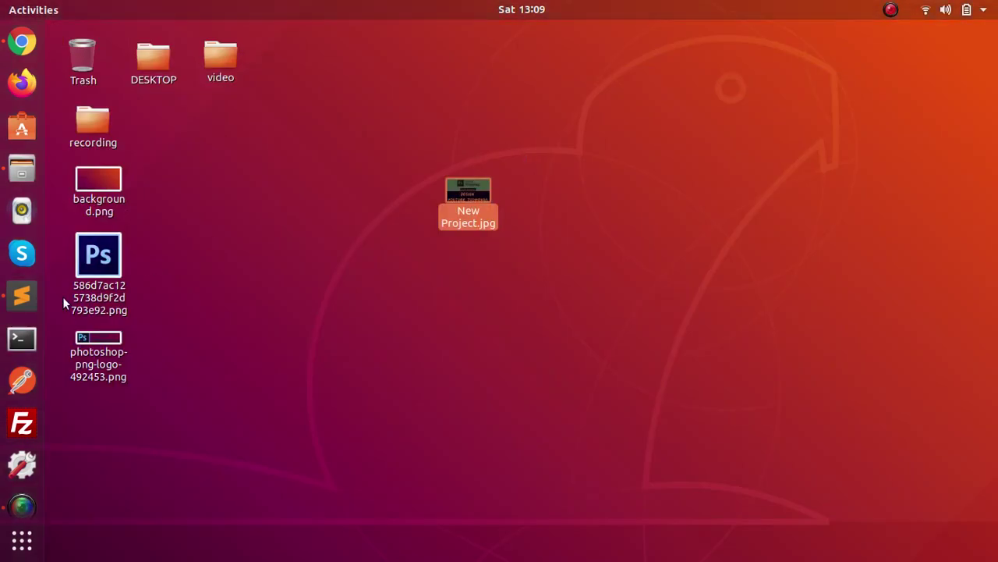
In the Sublime Text notes, add the line 'Hope you enjoyed the video'
{"action": "left_click", "coordinate": [22, 296]}
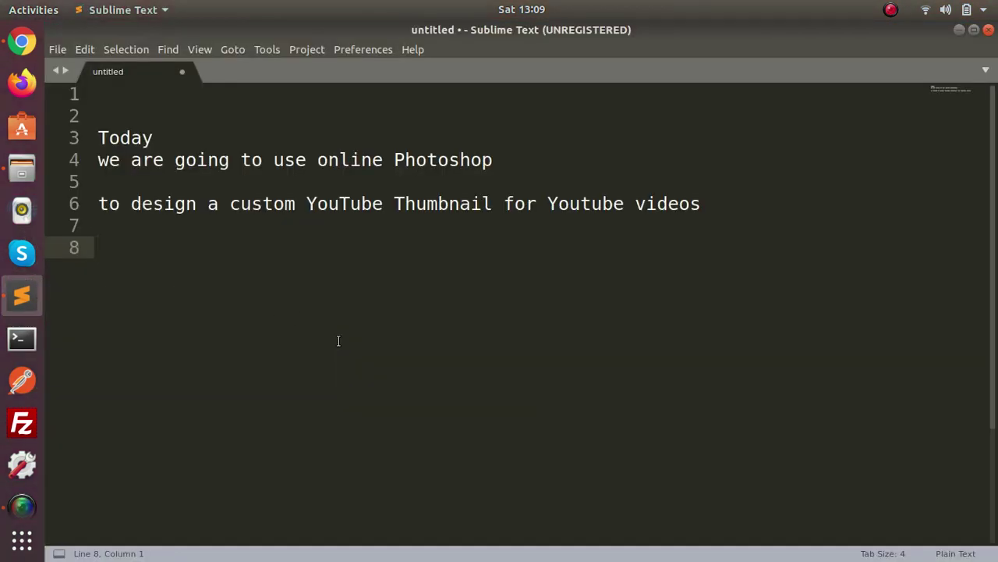
{"action": "type", "text": "HOPE"}
{"action": "key", "text": "BackSpace"}
{"action": "key", "text": "BackSpace"}
{"action": "key", "text": "BackSpace"}
{"action": "key", "text": "BackSpace"}
{"action": "key", "text": "BackSpace"}
{"action": "type", "text": "Hope y"}
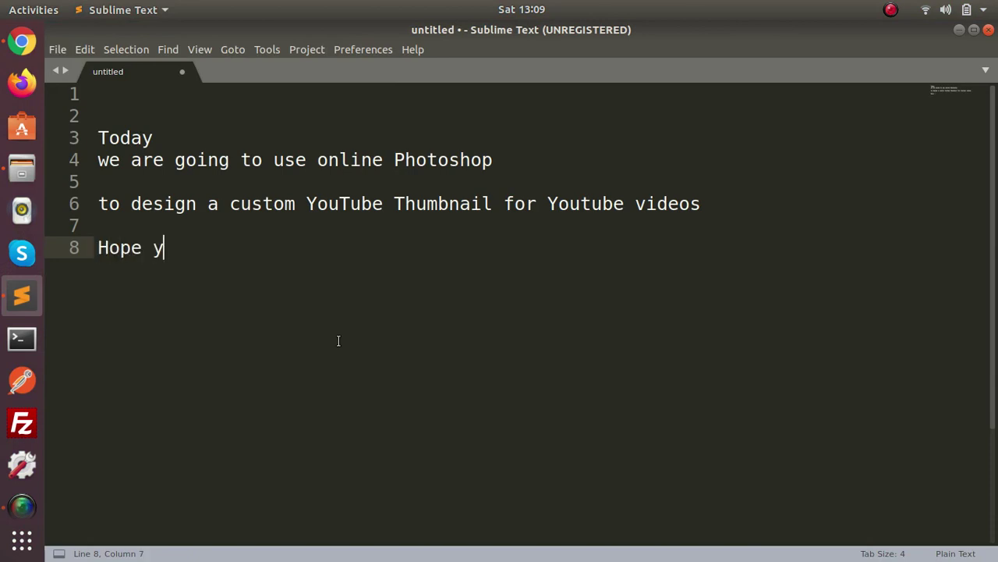
{"action": "type", "text": "ou enjoyed t"}
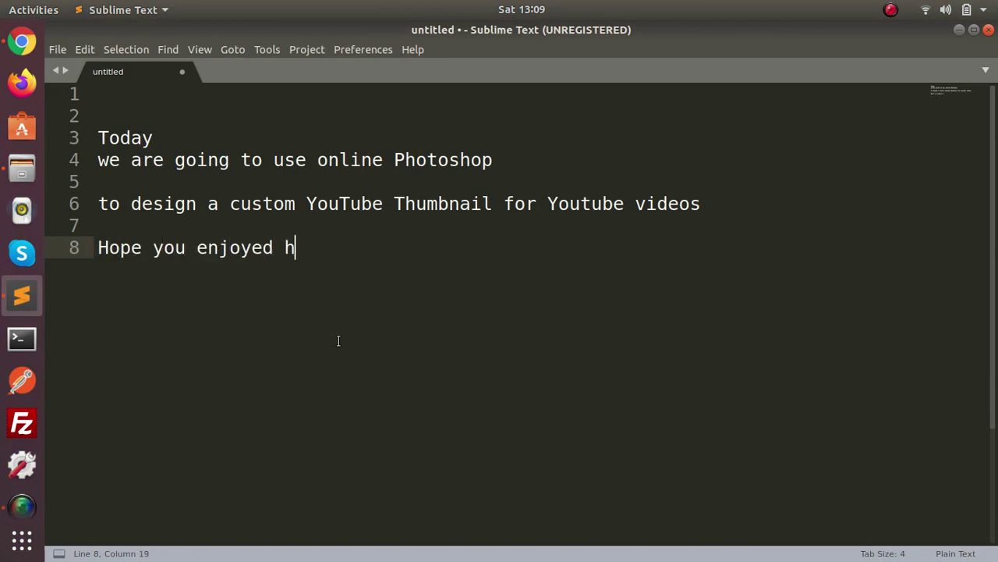
{"action": "type", "text": "he video"}
{"action": "key", "text": "Return"}
{"action": "key", "text": "Return"}
{"action": "key", "text": "Return"}
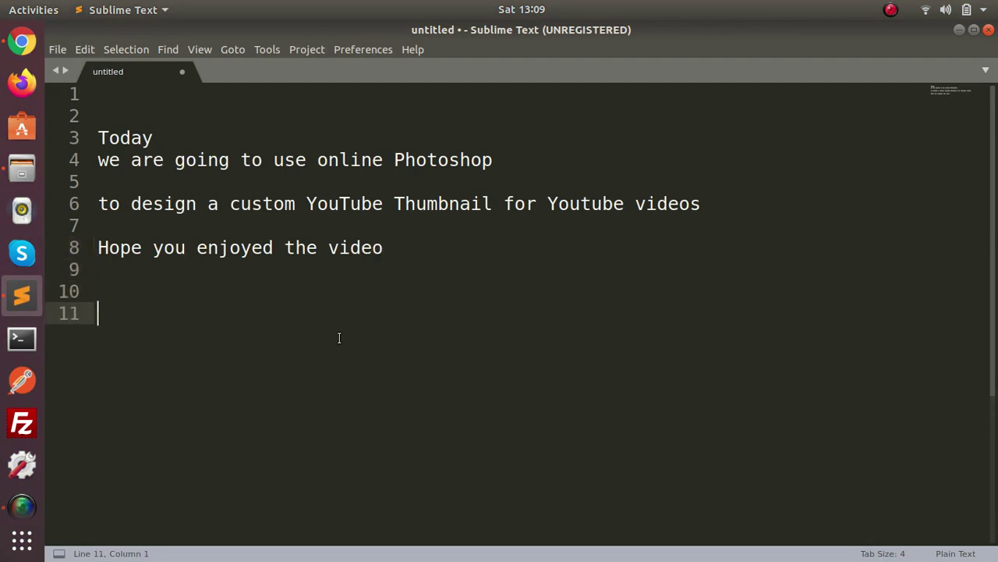
Add the line 'Please subscribe us for more interesting videos like this'
{"action": "type", "text": "Please subsc"}
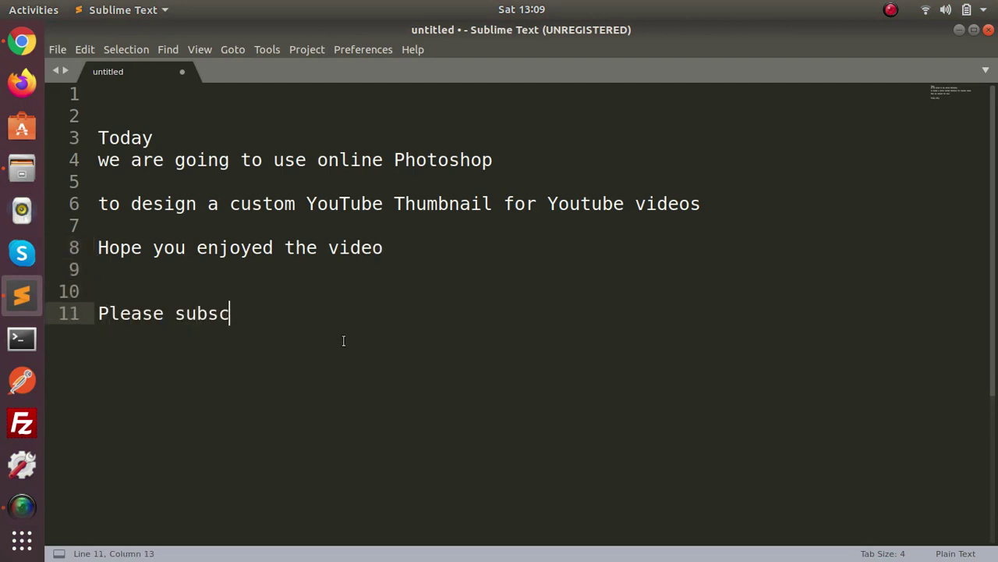
{"action": "type", "text": "ribe us for more int"}
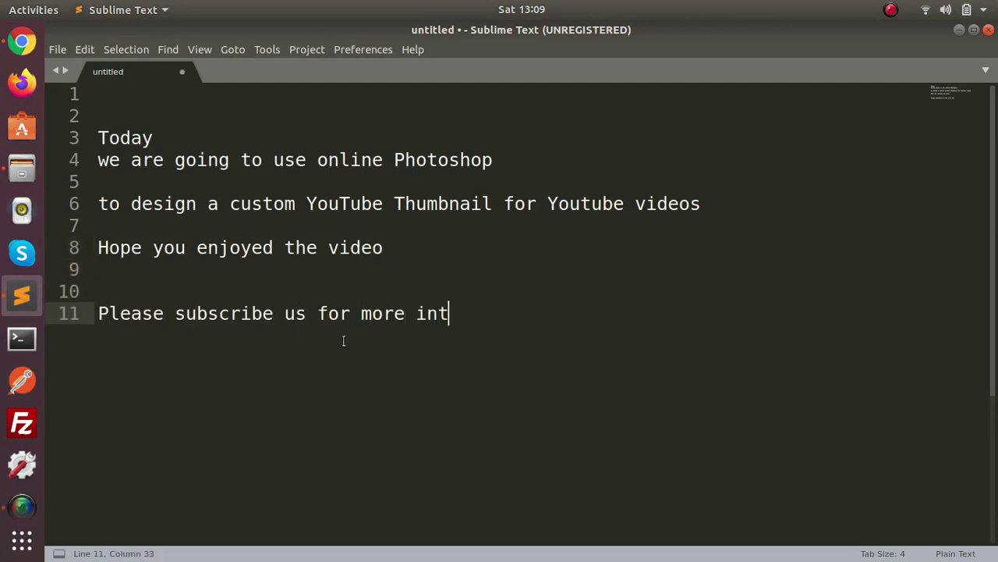
{"action": "type", "text": "eree"}
{"action": "key", "text": "BackSpace"}
{"action": "type", "text": "sting"}
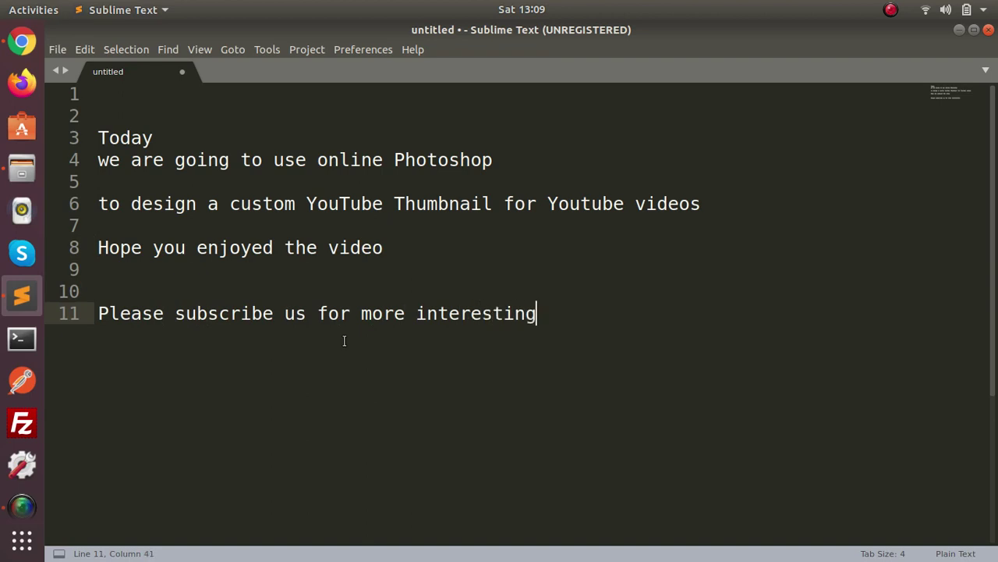
{"action": "type", "text": " videos like t"}
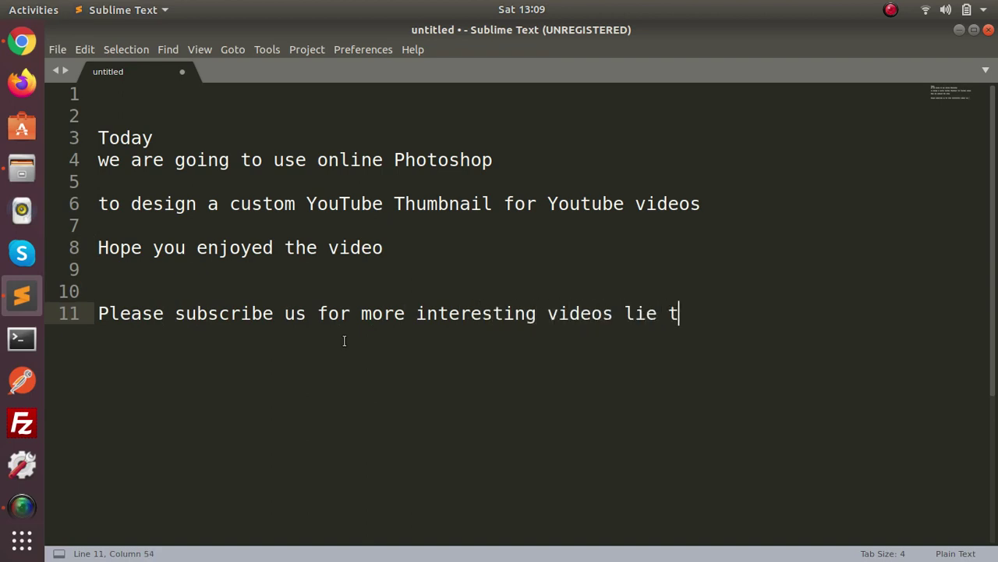
{"action": "key", "text": "BackSpace"}
{"action": "key", "text": "BackSpace"}
{"action": "key", "text": "BackSpace"}
{"action": "type", "text": "ke this"}
Sign off the notes with 'CHEERSSSS…' and open the screen recorder's tray menu
{"action": "key", "text": "Return"}
{"action": "key", "text": "Return"}
{"action": "type", "text": "C"}
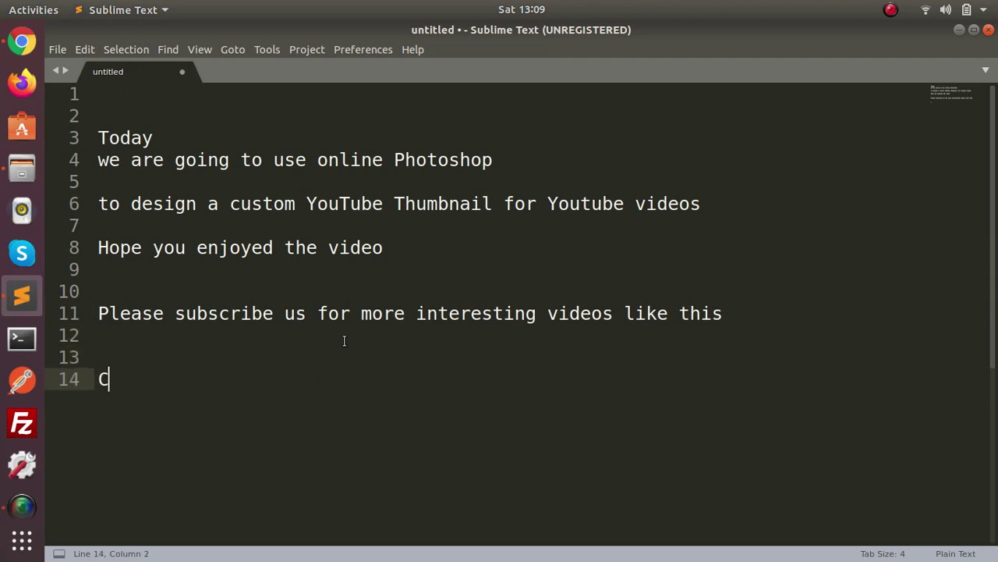
{"action": "type", "text": "HEERSSSSSSSSSSSSSSSSSSSSS"}
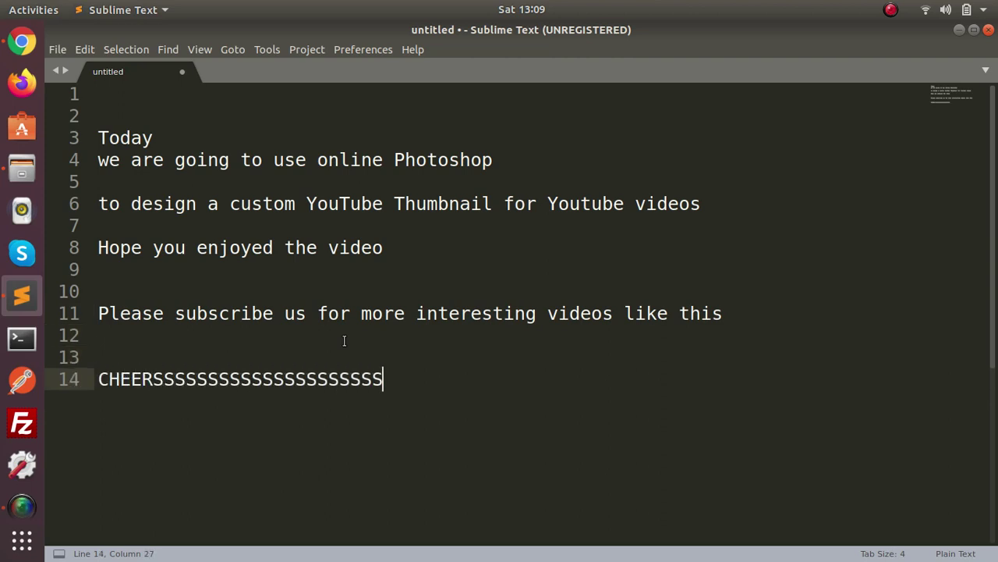
{"action": "left_click", "coordinate": [890, 9]}
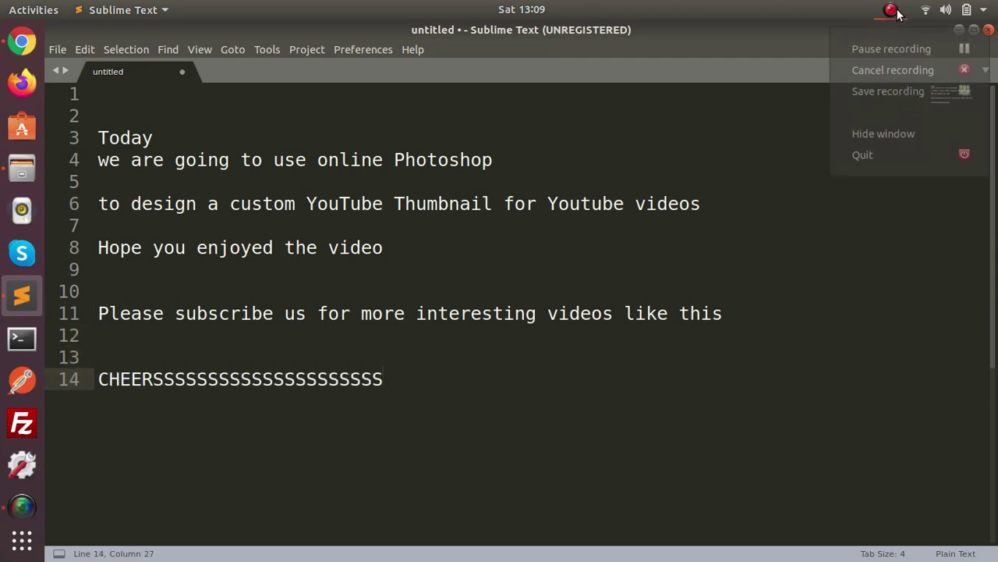